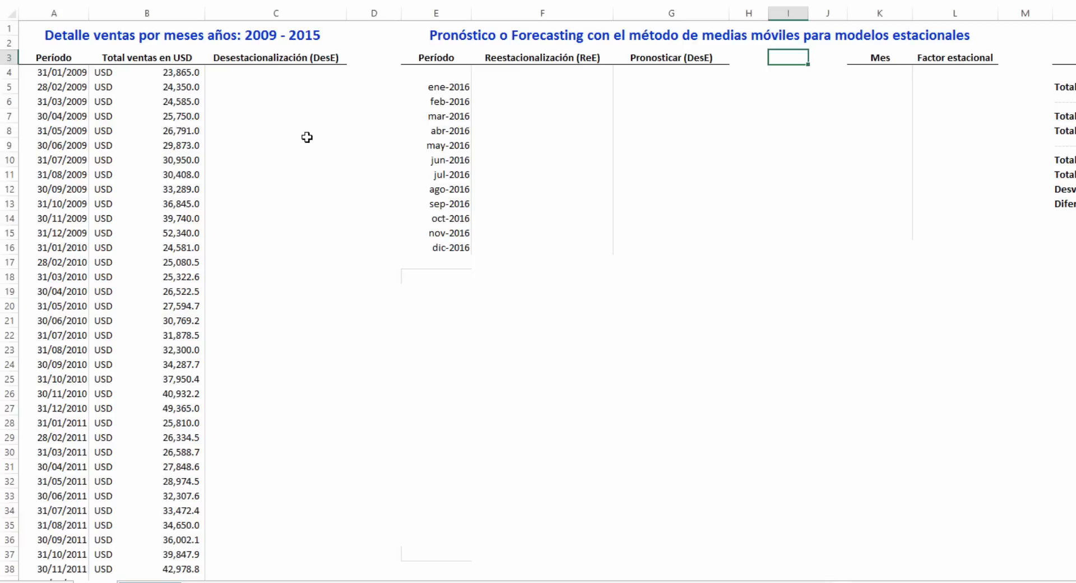
# Review the monthly sales records from 2009 to 2015 in the Período and Total ventas en USD columns.
pyautogui.scroll(-6, 307, 137)
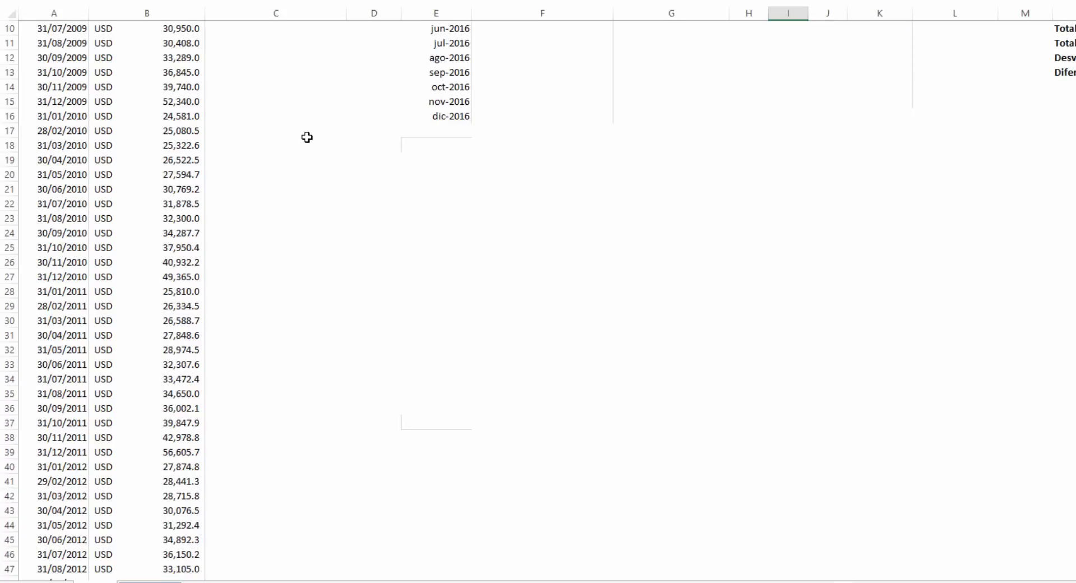
pyautogui.scroll(-7, 307, 137)
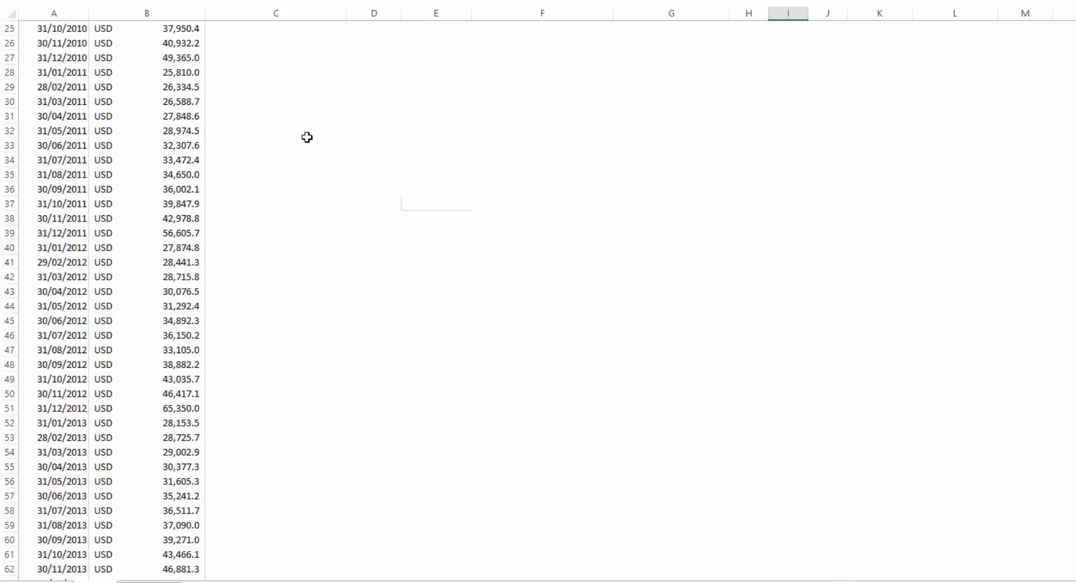
pyautogui.scroll(-7, 307, 138)
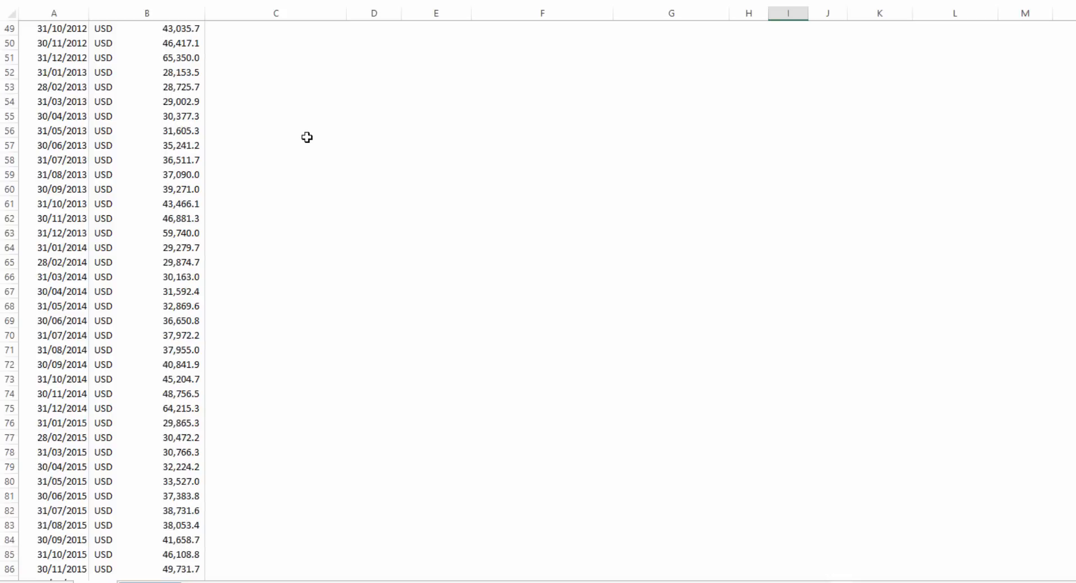
pyautogui.scroll(-2, 307, 138)
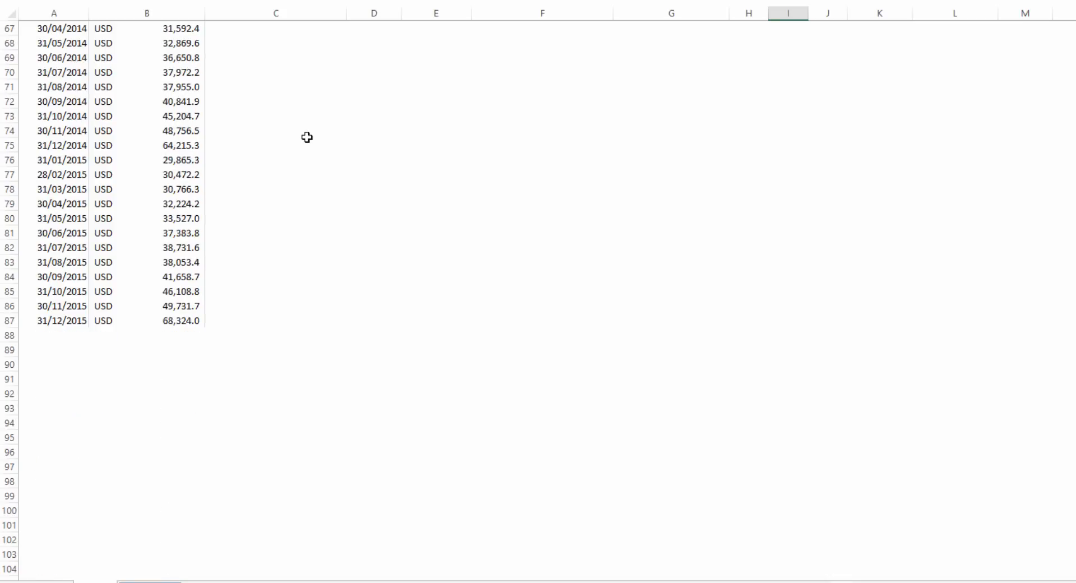
pyautogui.scroll(7, 307, 138)
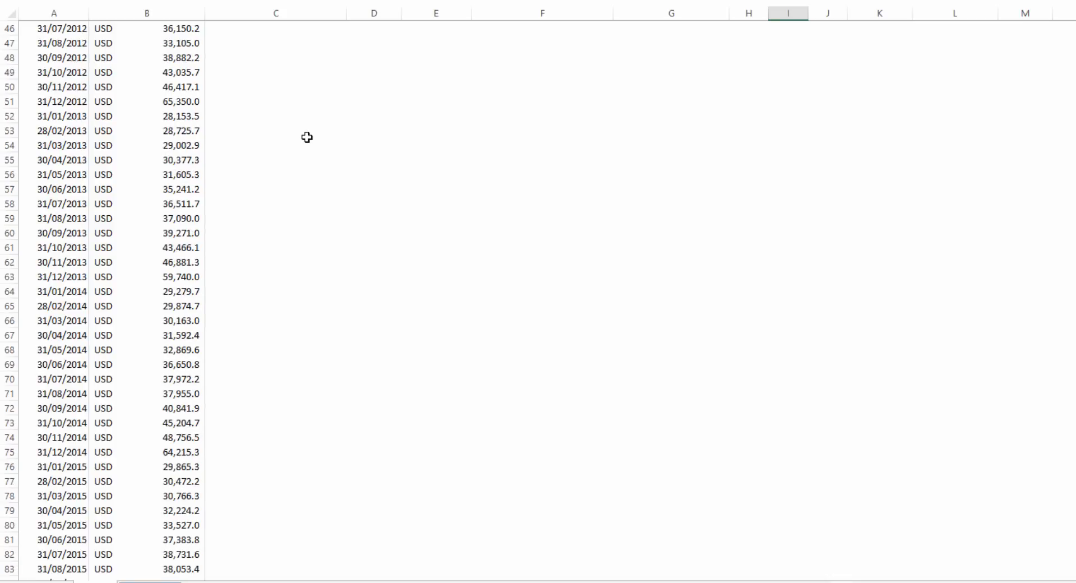
pyautogui.scroll(7, 307, 137)
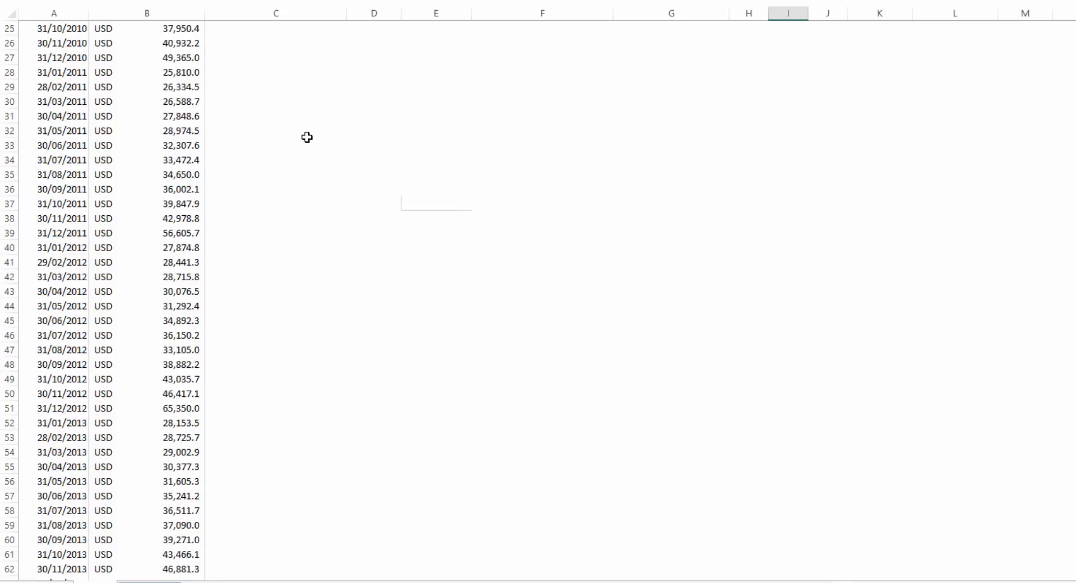
pyautogui.scroll(7, 307, 138)
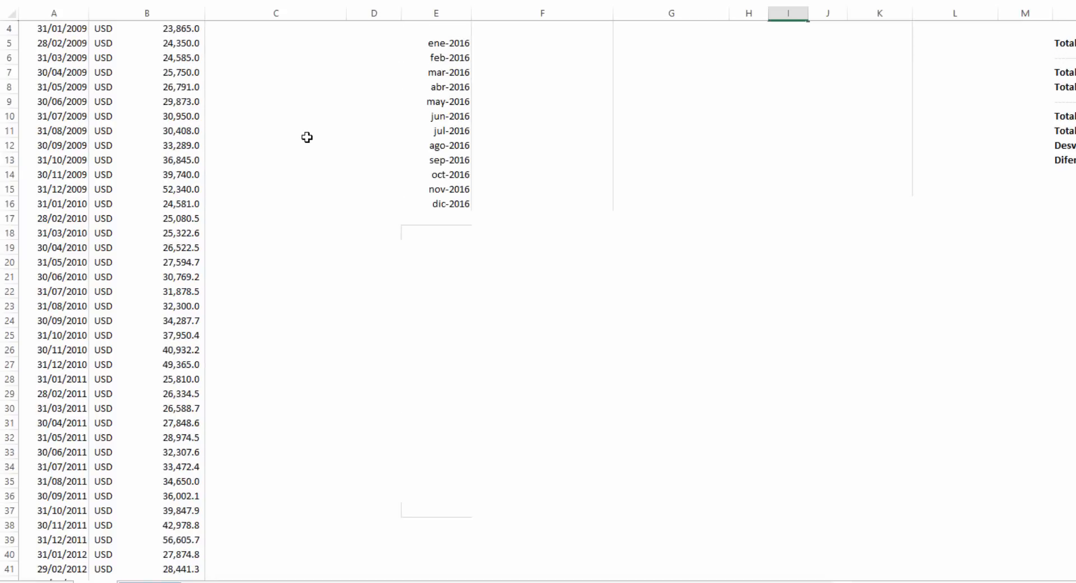
pyautogui.scroll(1, 307, 137)
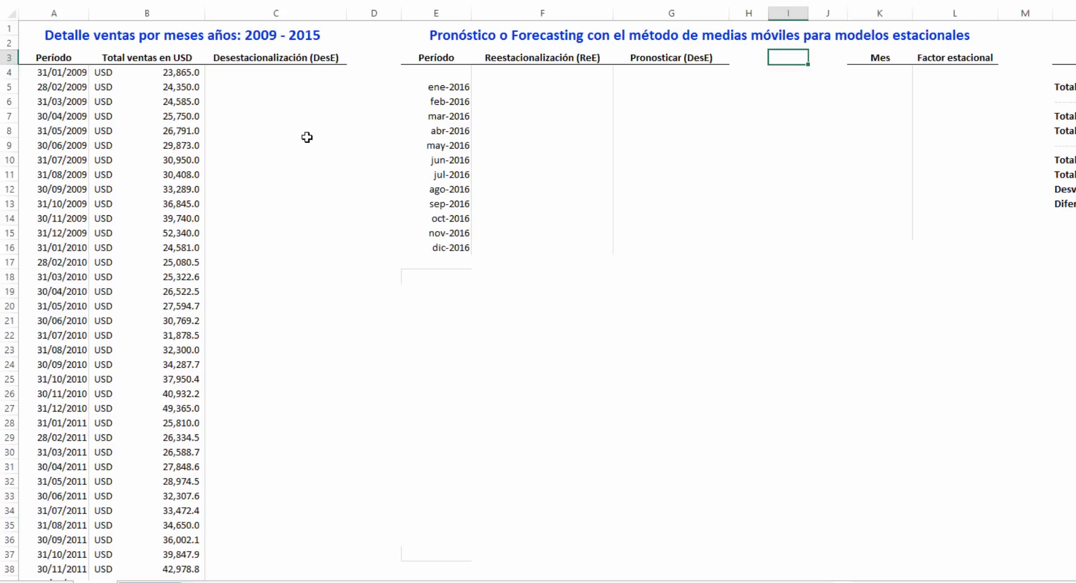
# Apply the custom date format mmm-yyyy to the Período dates in A4:A87.
pyautogui.click(83, 73)
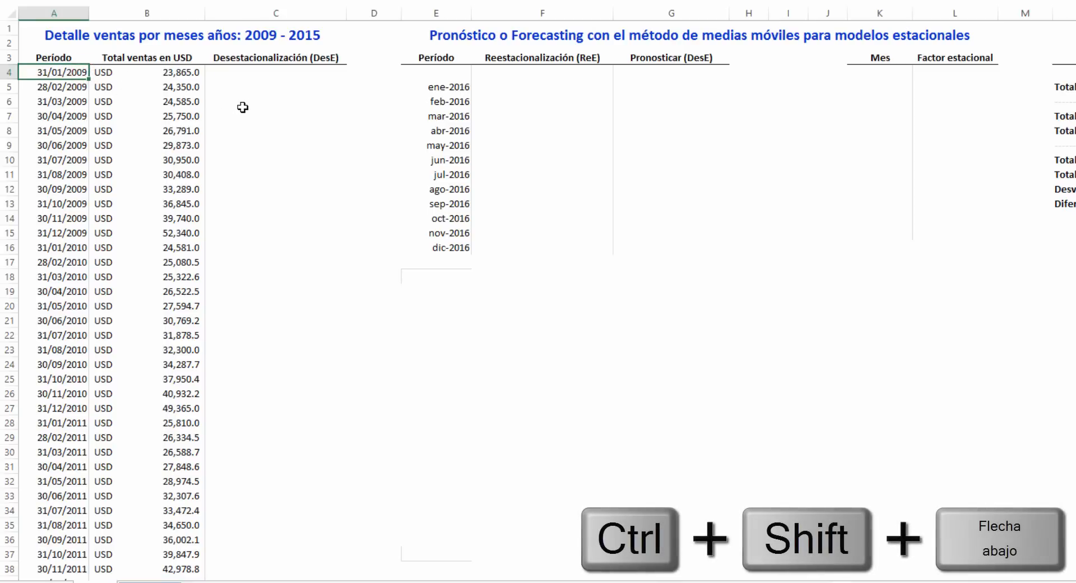
pyautogui.hotkey('ctrl', 'shift', 'Down')
pyautogui.hotkey('ctrl', 'BackSpace')
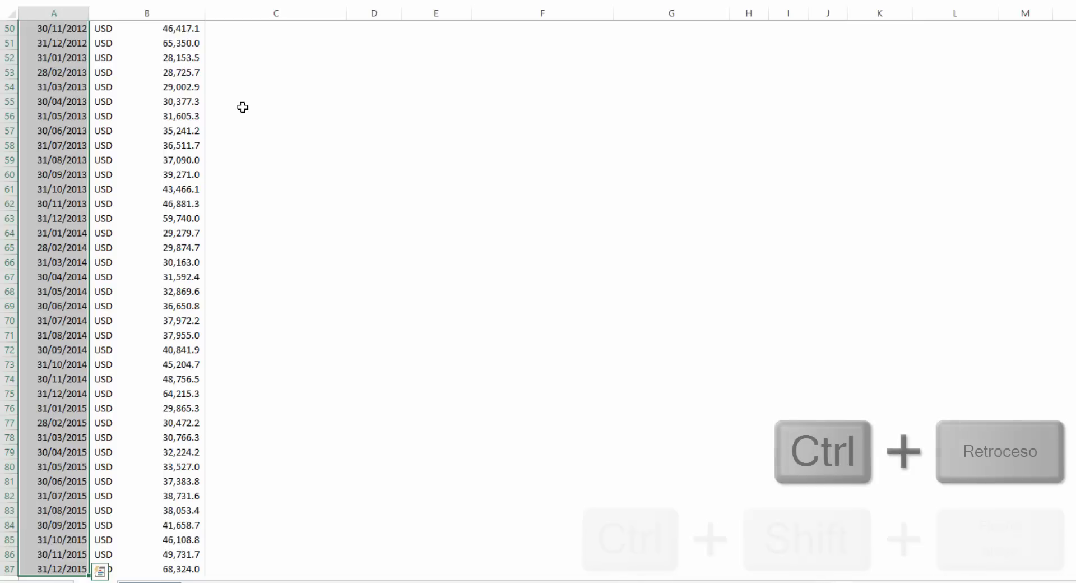
pyautogui.hotkey('ctrl', 'BackSpace')
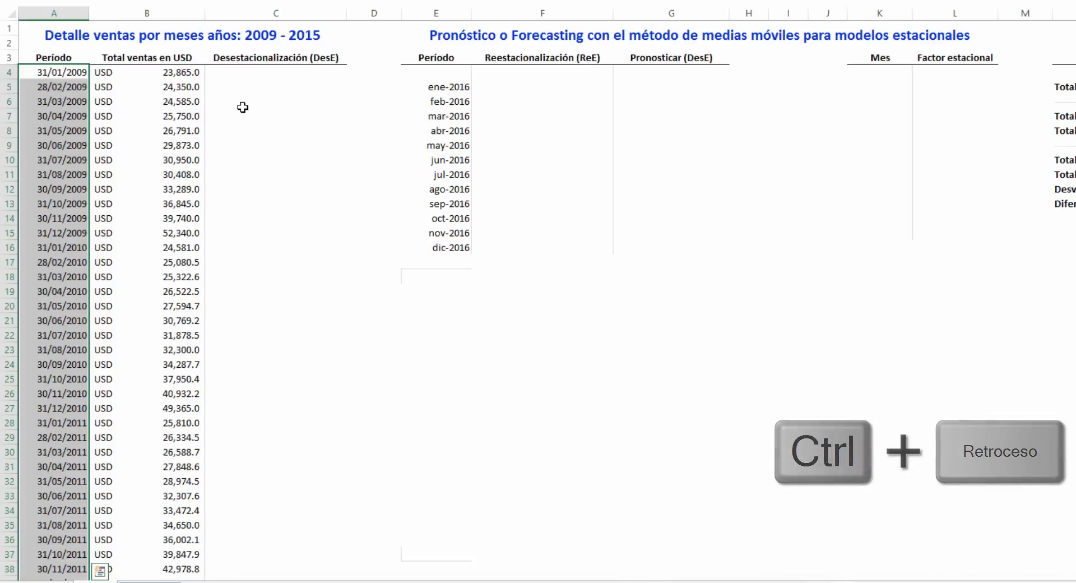
pyautogui.rightClick(82, 73)
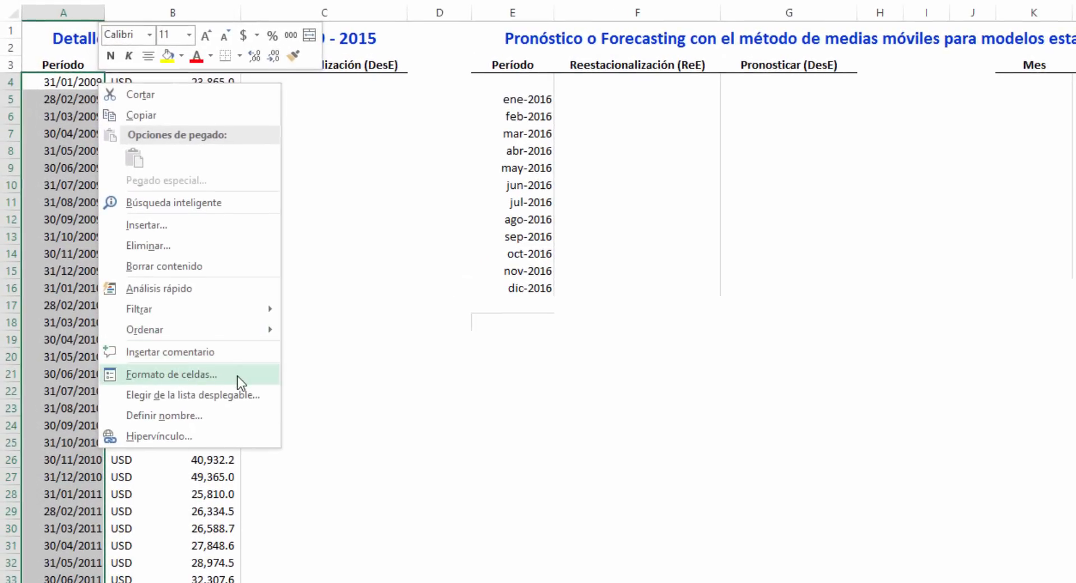
pyautogui.click(238, 376)
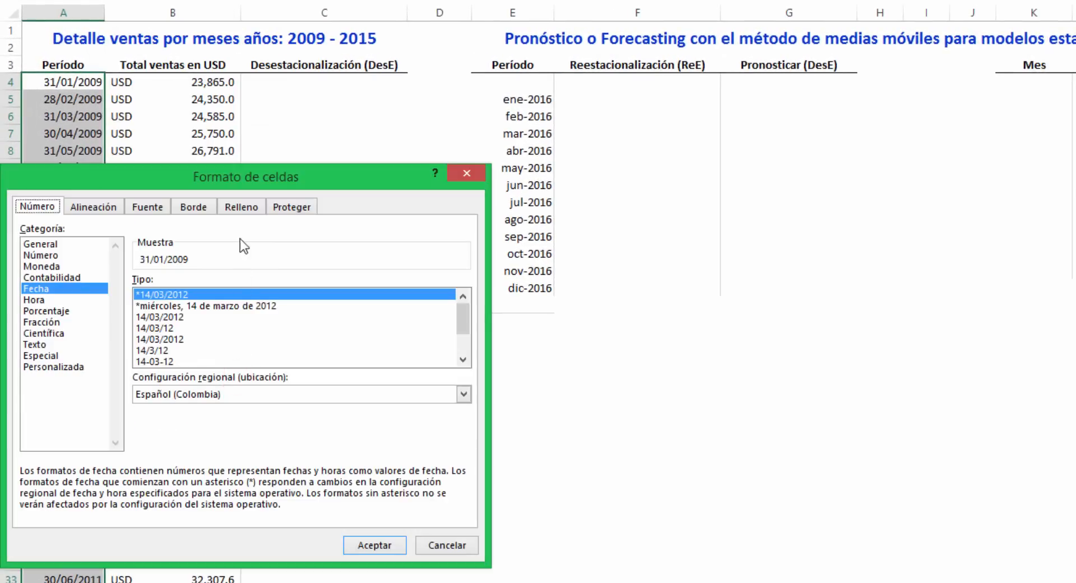
pyautogui.moveTo(235, 180); pyautogui.dragTo(445, 109)
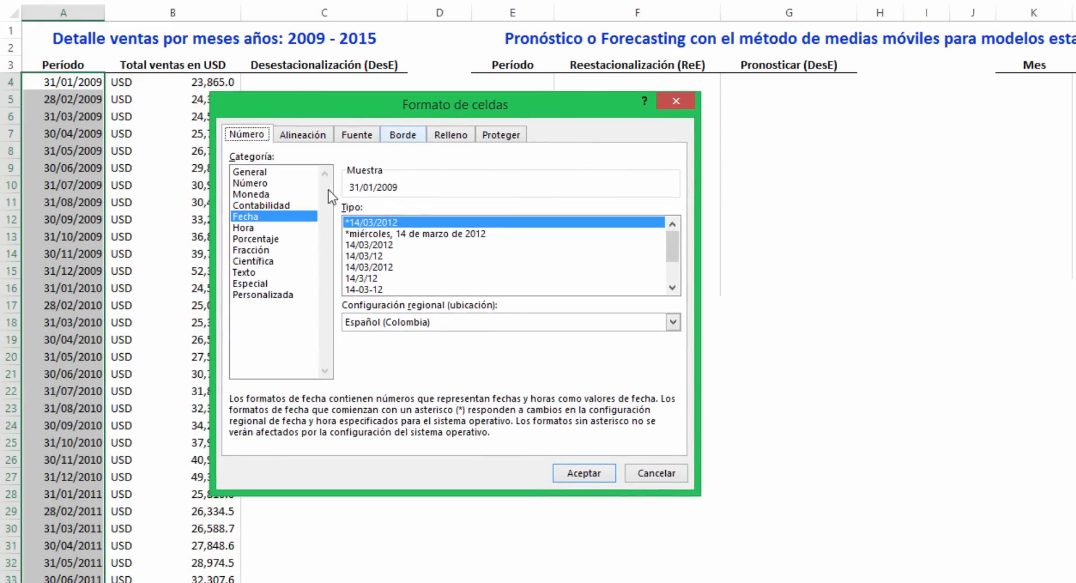
pyautogui.click(285, 295)
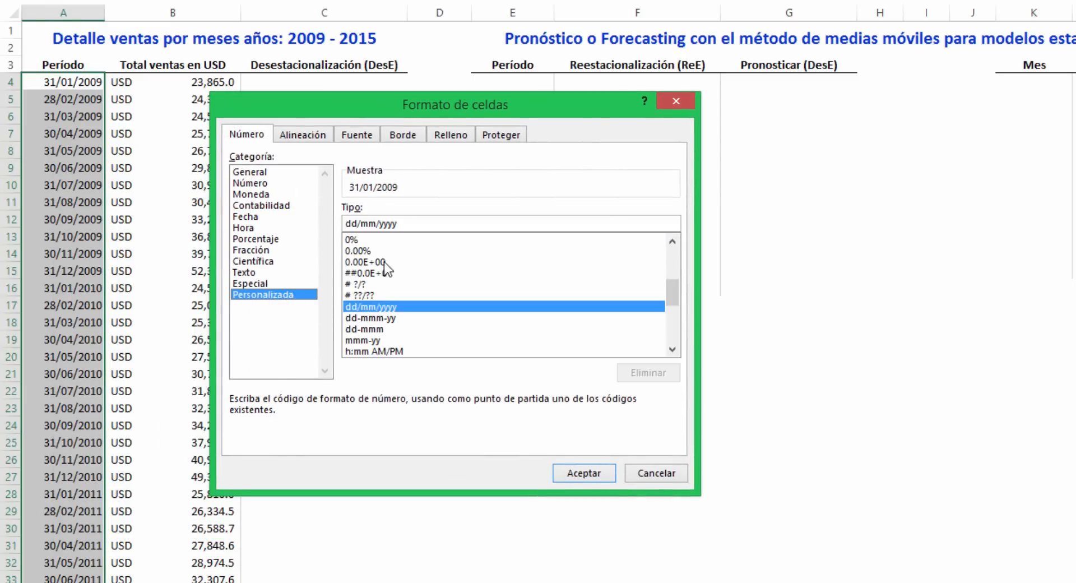
pyautogui.doubleClick(419, 224)
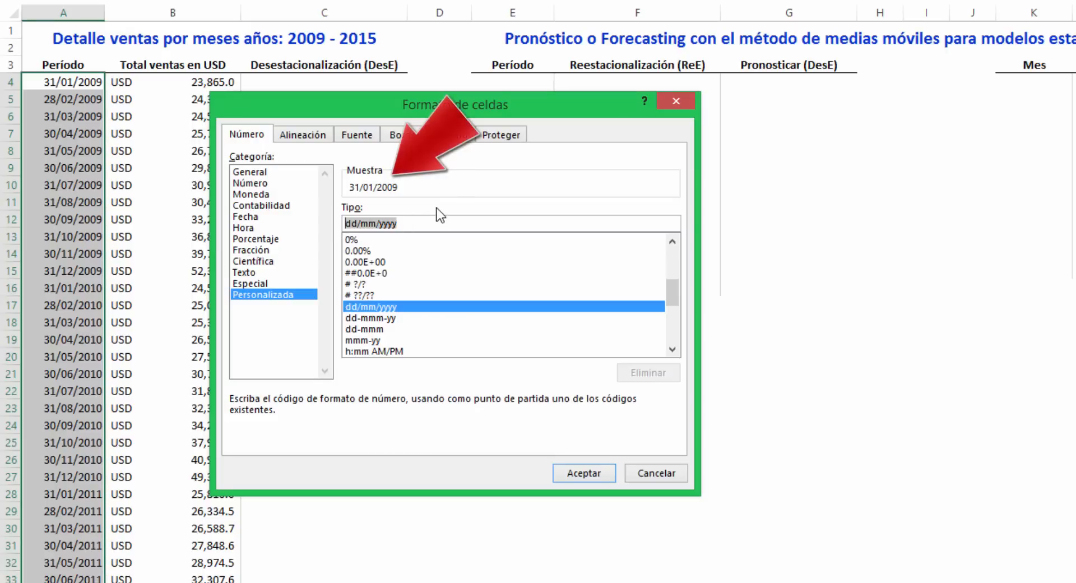
pyautogui.press('Delete')
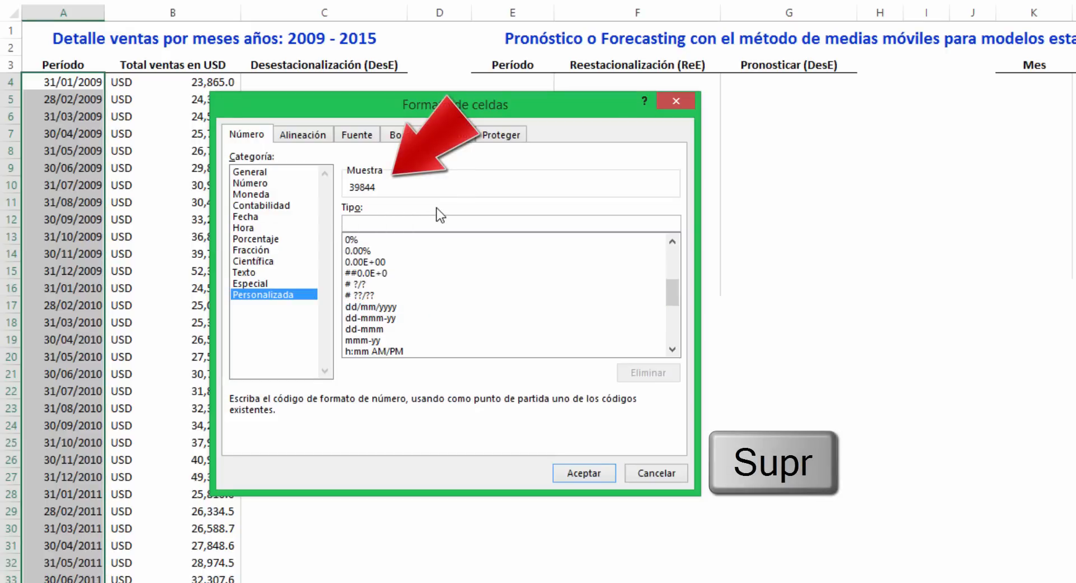
pyautogui.write('mm')
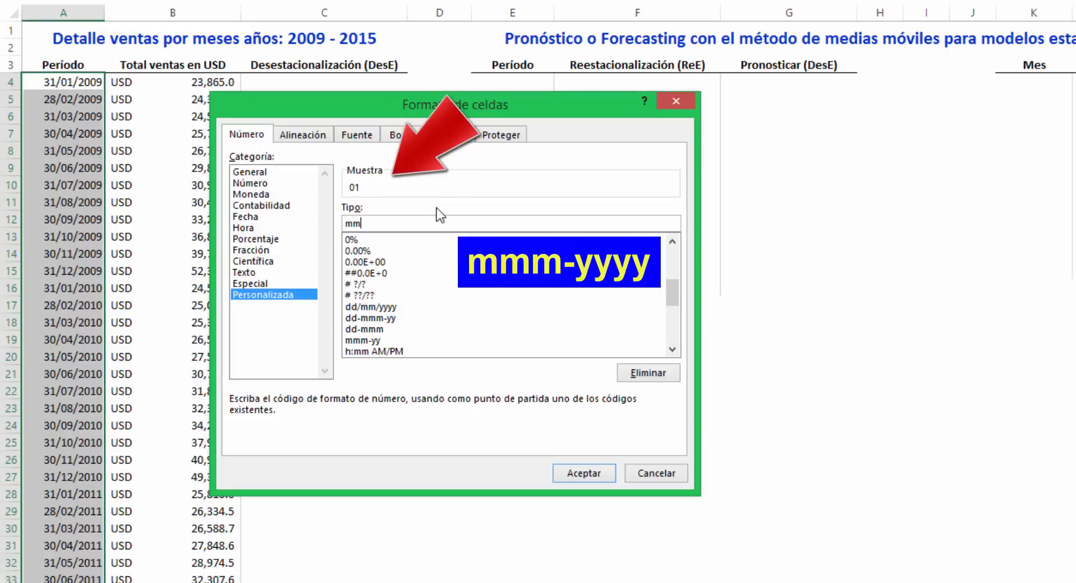
pyautogui.write('m-yyyy')
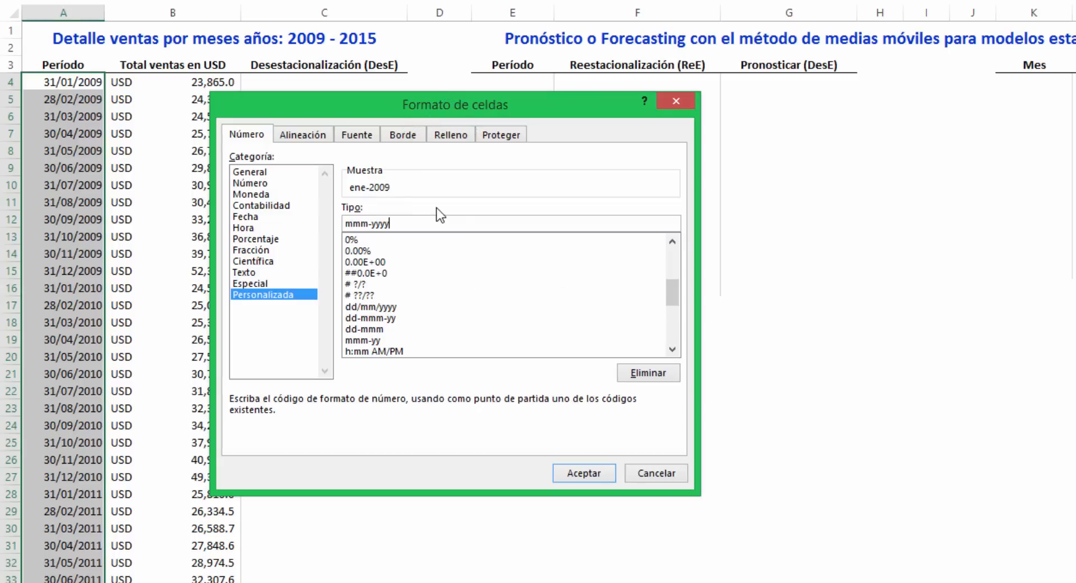
pyautogui.click(581, 472)
pyautogui.click(925, 66)
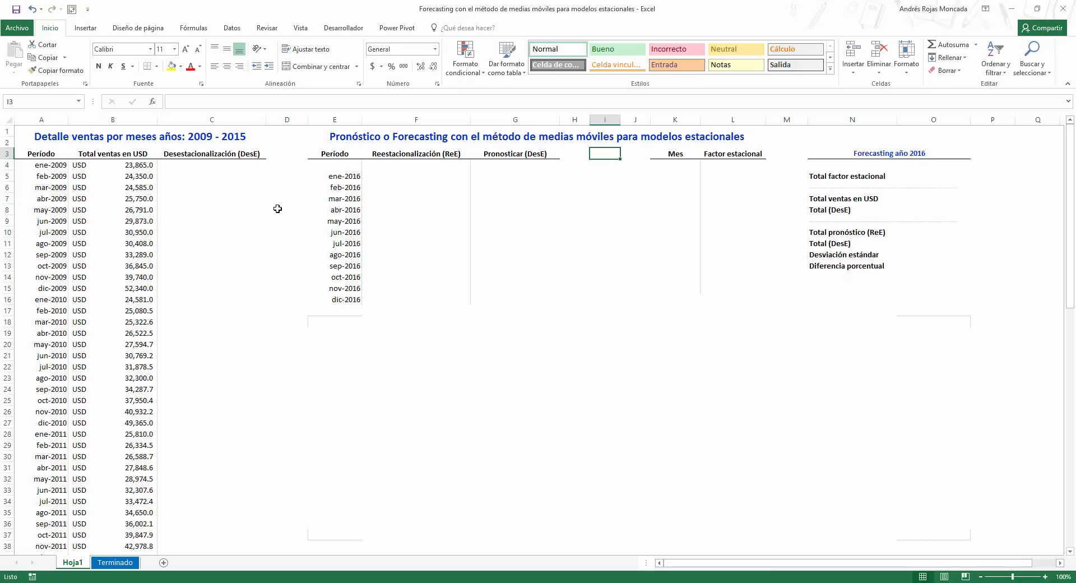
# Insert an empty scatter chart with straight lines and markers, starting from blank cell E18.
pyautogui.click(325, 320)
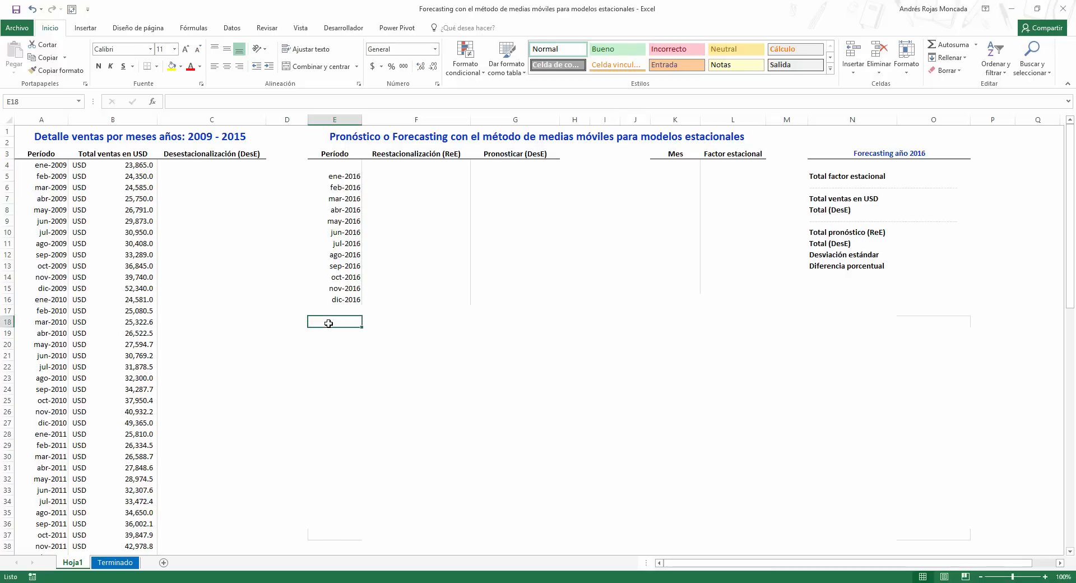
pyautogui.click(87, 29)
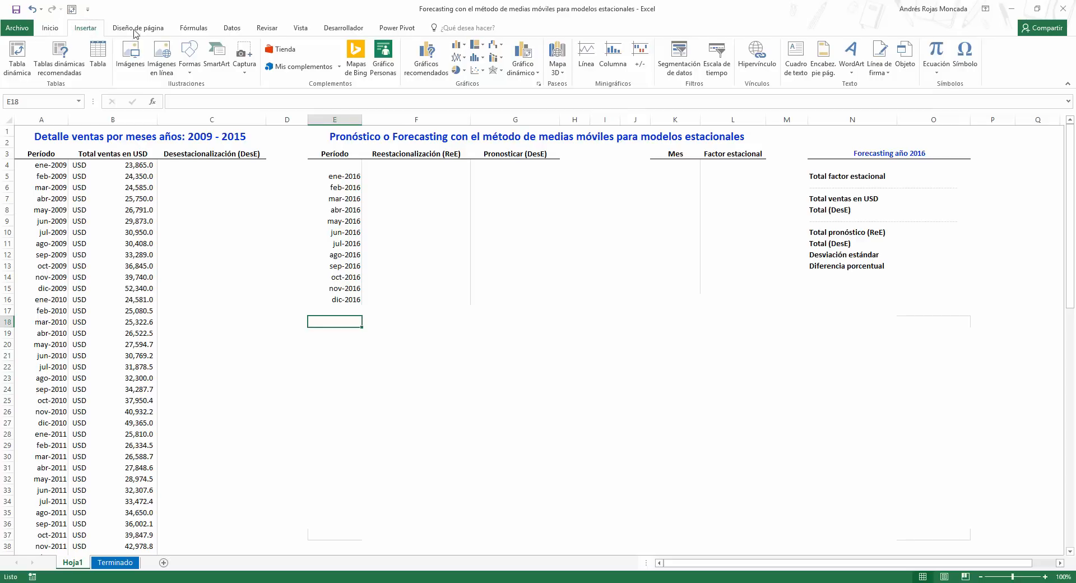
pyautogui.click(476, 70)
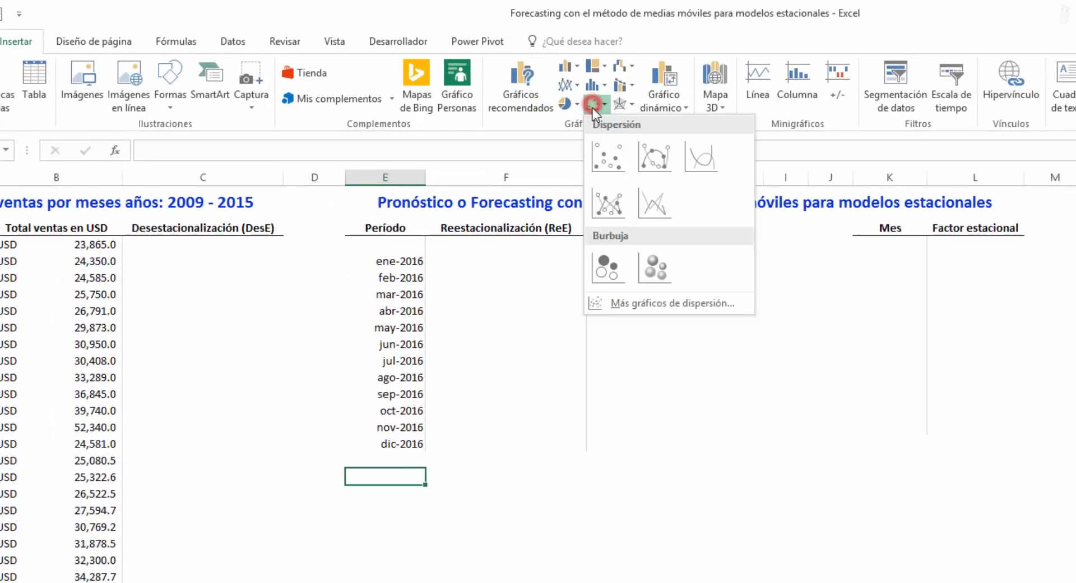
pyautogui.click(606, 202)
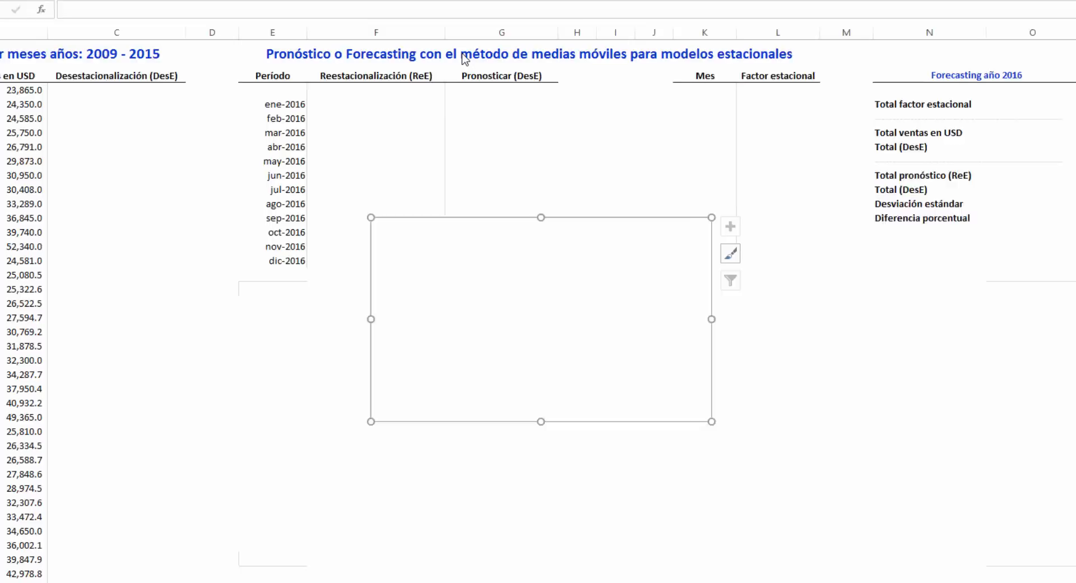
# Move the empty chart to cell E18 and resize it to fill E18:O37, snapped to the cell edges.
pyautogui.press('alt')
pyautogui.moveTo(461, 236); pyautogui.dragTo(313, 271)
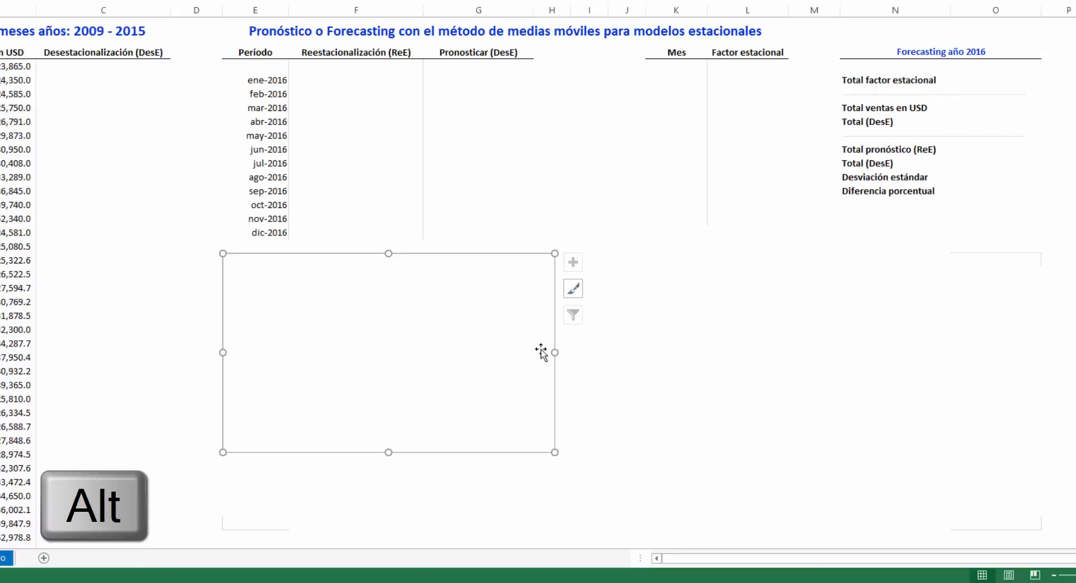
pyautogui.moveTo(555, 350); pyautogui.dragTo(1043, 354)
pyautogui.moveTo(632, 452); pyautogui.dragTo(628, 529)
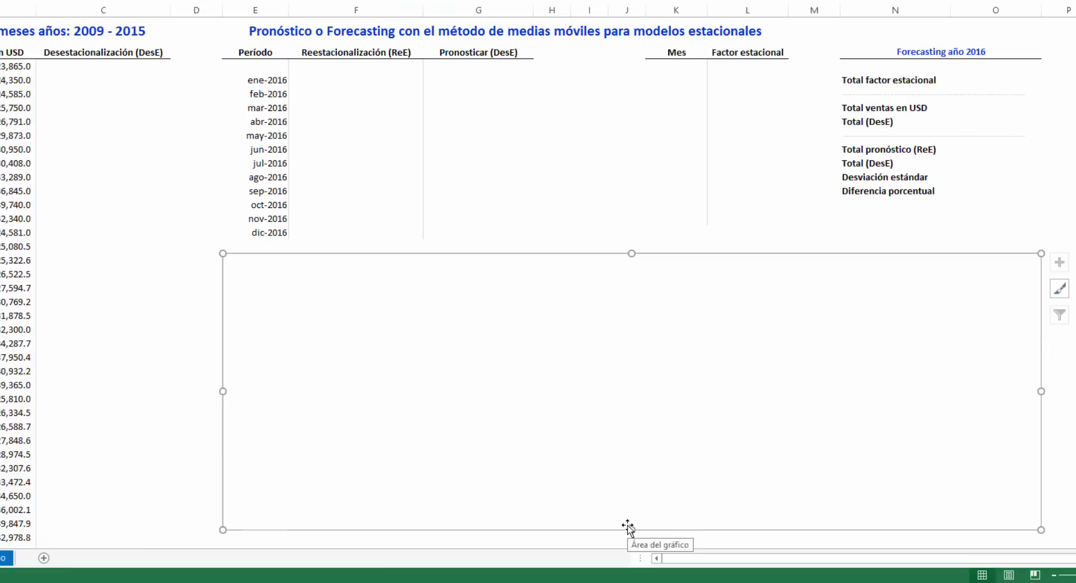
# Open the chart's data source selection and add a new data series.
pyautogui.rightClick(489, 317)
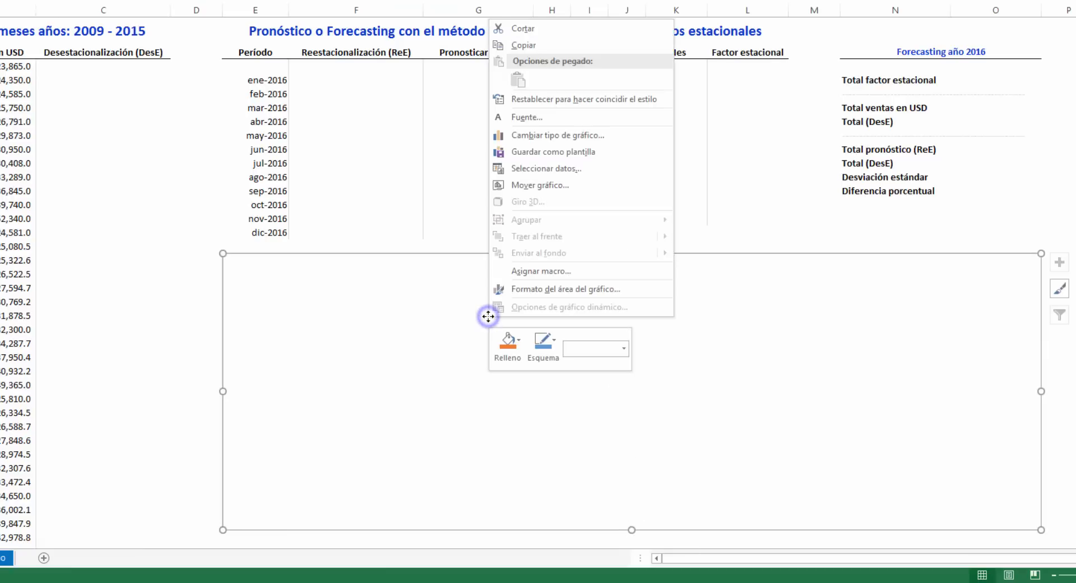
pyautogui.click(604, 166)
pyautogui.moveTo(448, 241); pyautogui.dragTo(475, 149)
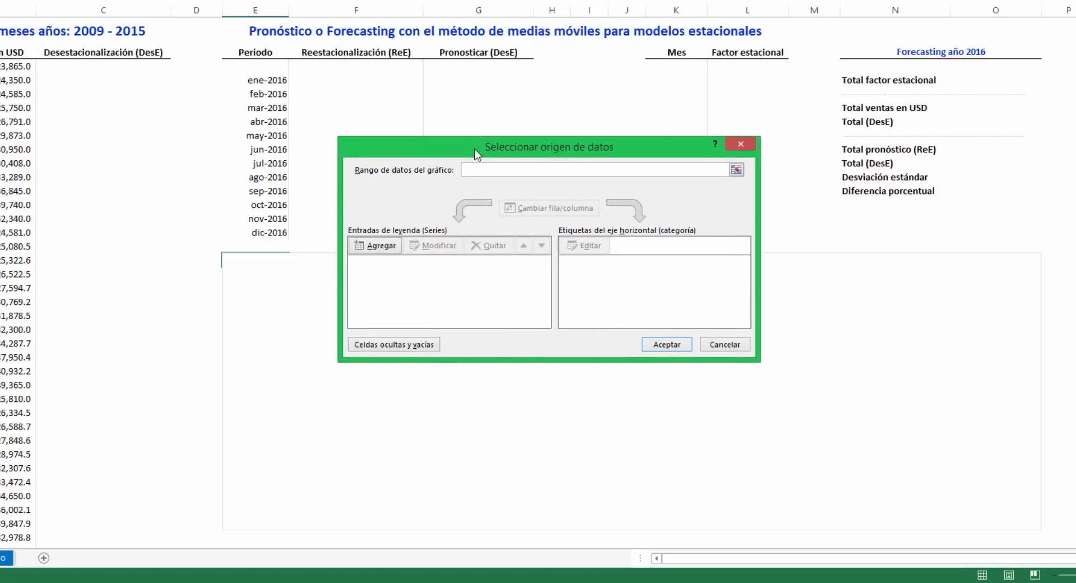
pyautogui.click(389, 246)
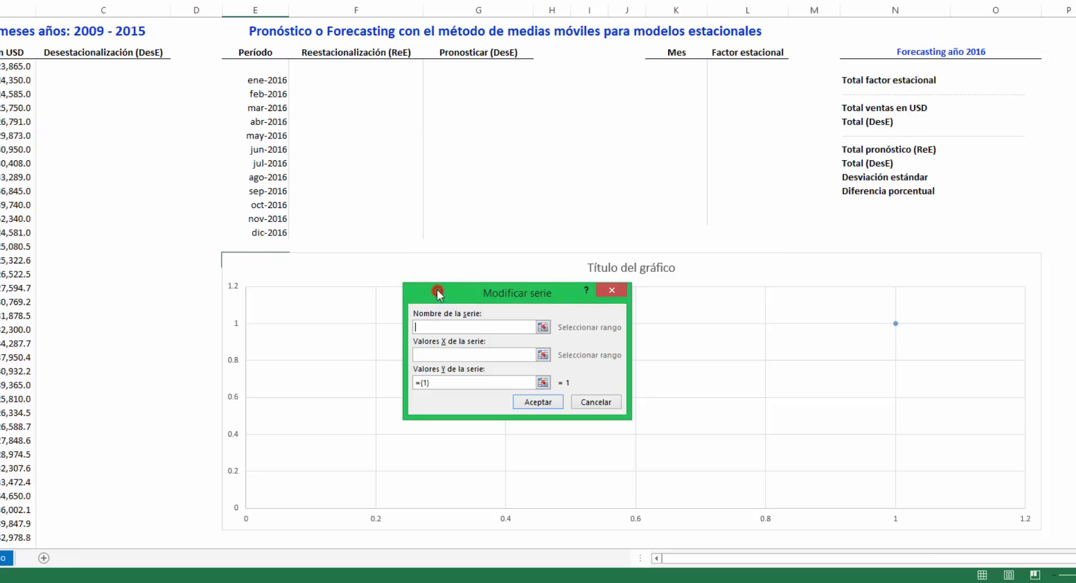
pyautogui.moveTo(437, 293); pyautogui.dragTo(365, 184)
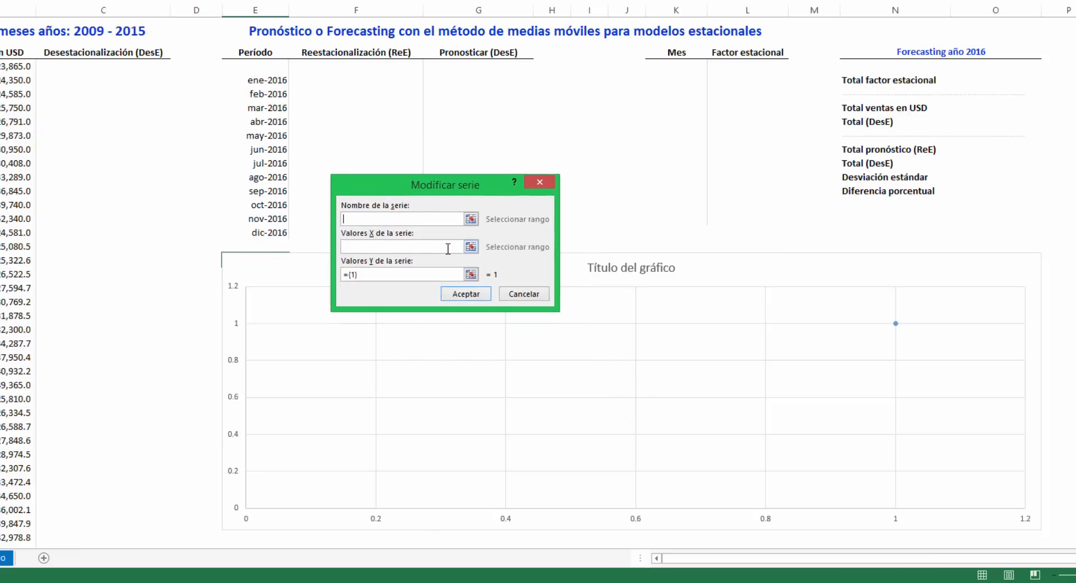
# Set the new series' X values to the Período dates, =Hoja1!$A$4:$A$87.
pyautogui.click(468, 246)
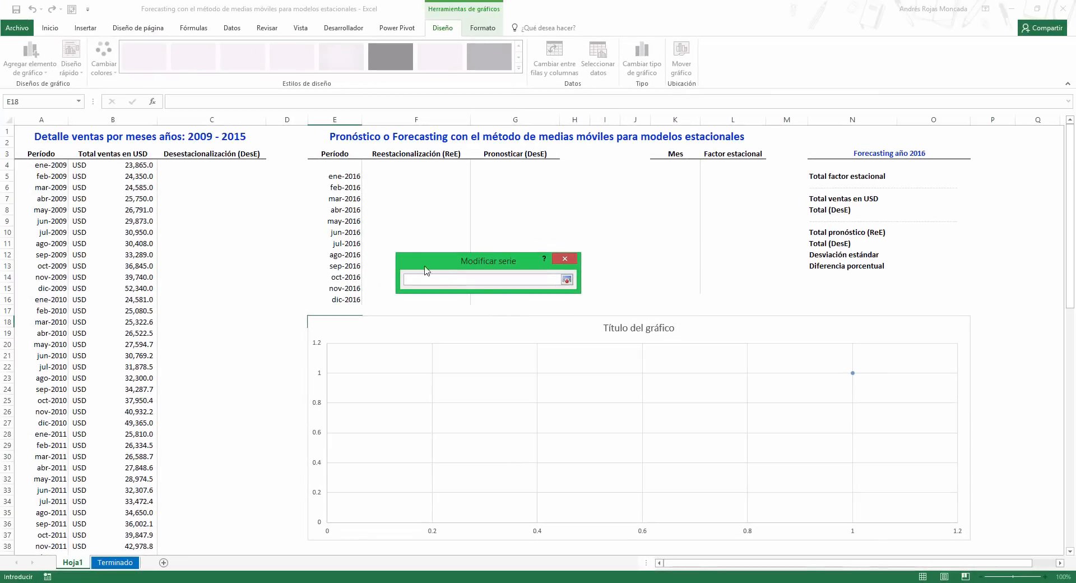
pyautogui.click(57, 167)
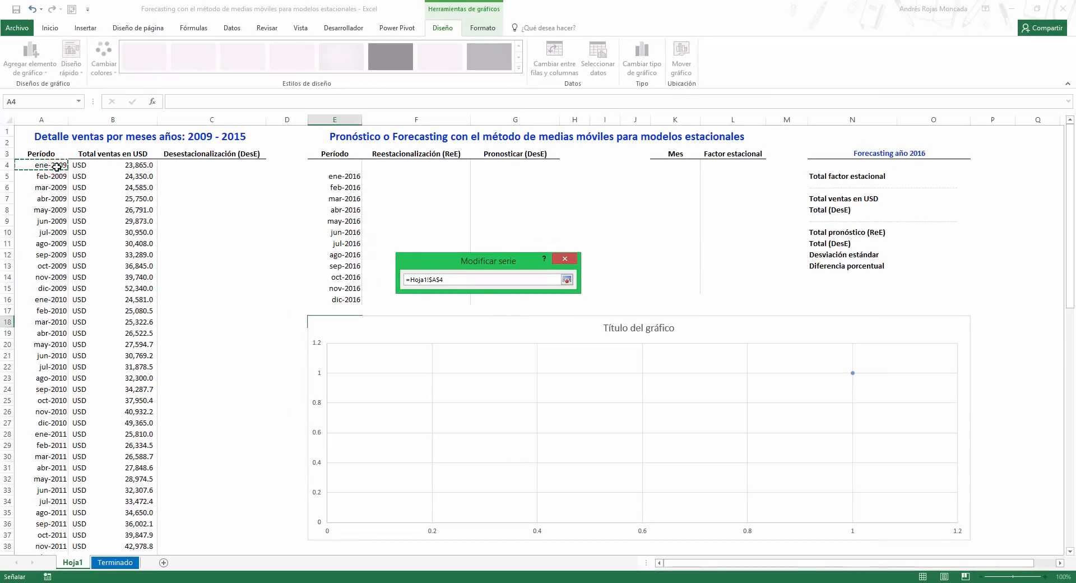
pyautogui.hotkey('ctrl', 'shift', 'Down')
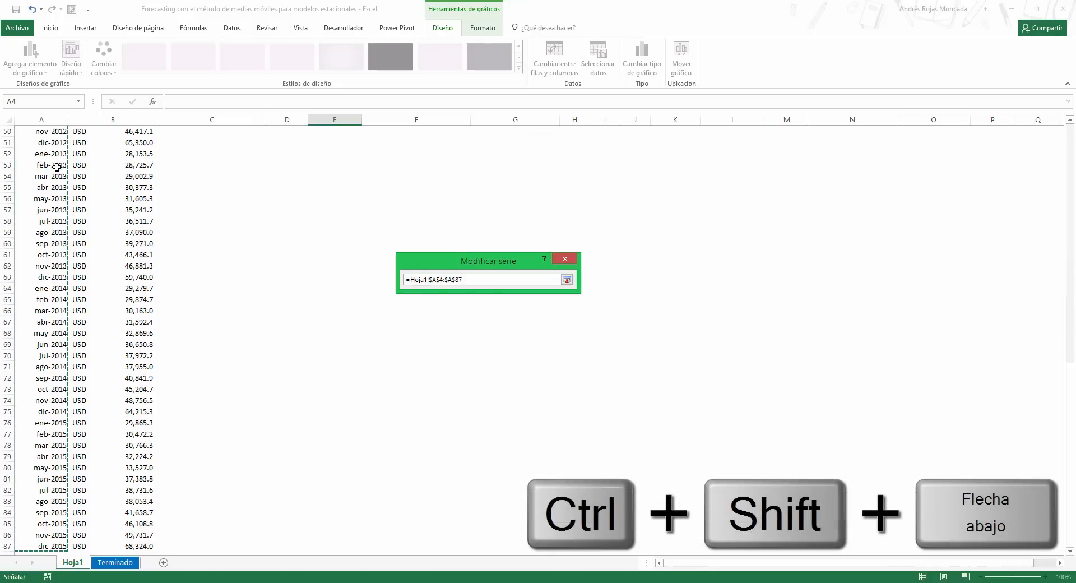
pyautogui.hotkey('ctrl', 'BackSpace')
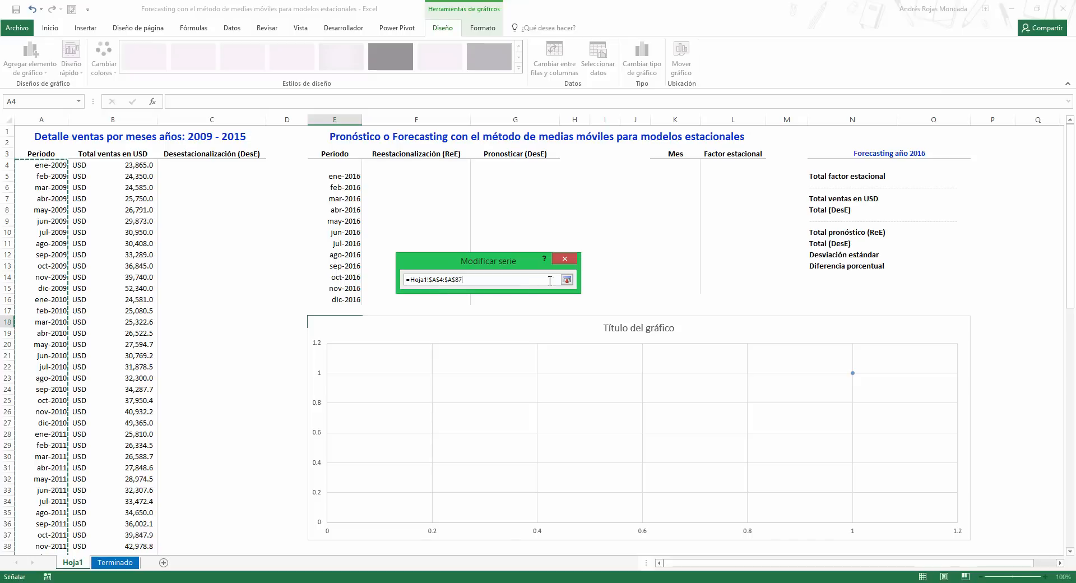
pyautogui.click(566, 279)
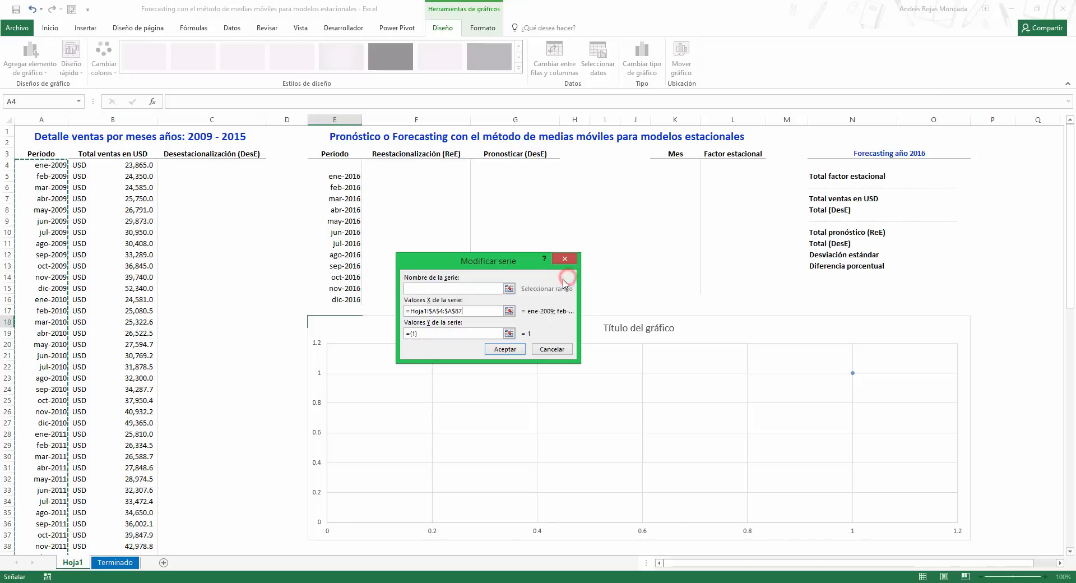
# Set the series' Y values to the Total ventas en USD data, =Hoja1!$B$4:$B$87, and accept the series and data source.
pyautogui.click(509, 333)
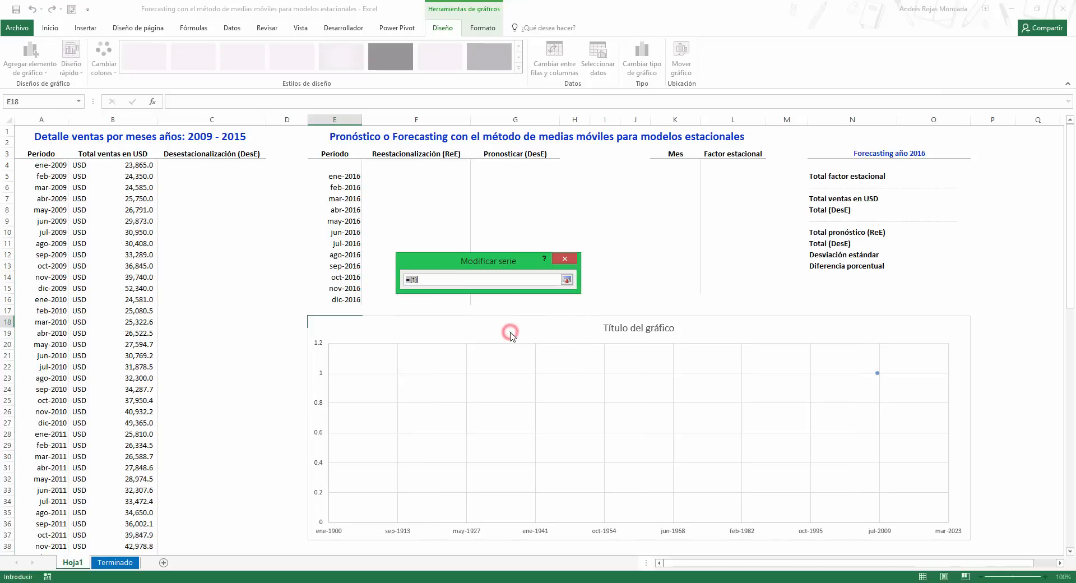
pyautogui.click(146, 166)
pyautogui.hotkey('ctrl', 'shift', 'Down')
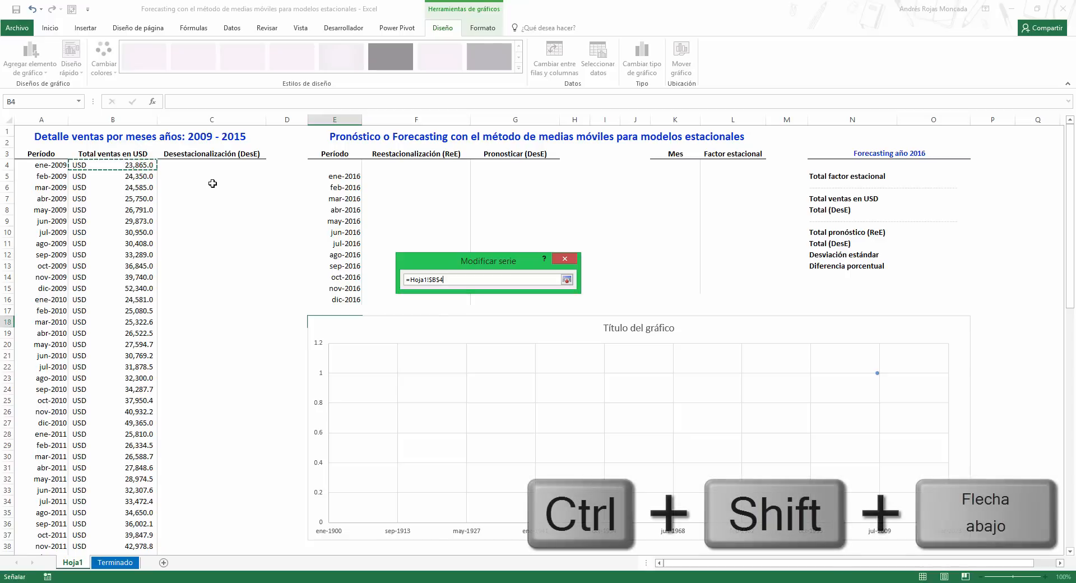
pyautogui.hotkey('ctrl', 'BackSpace')
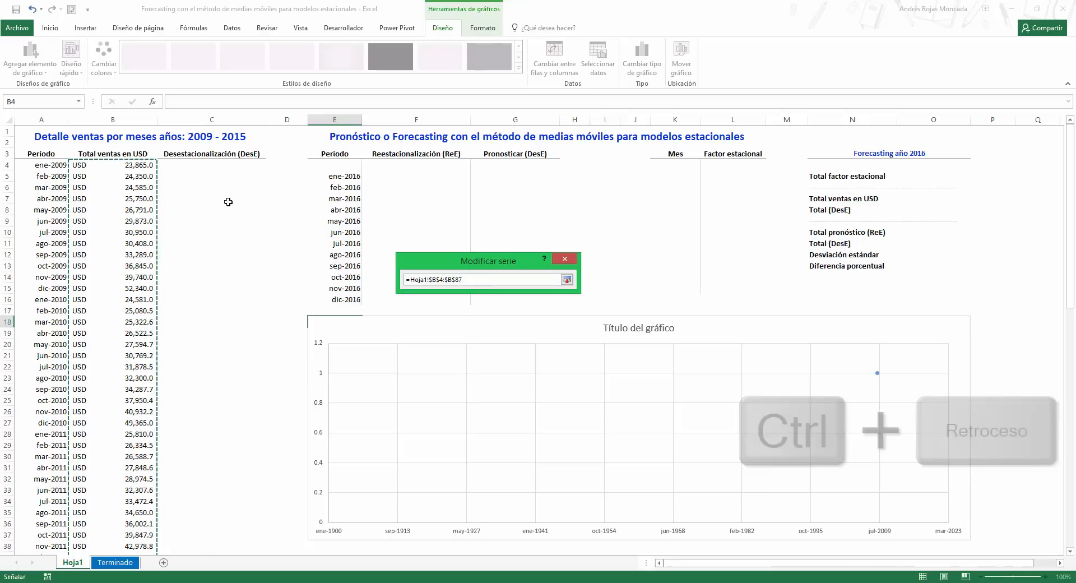
pyautogui.click(567, 279)
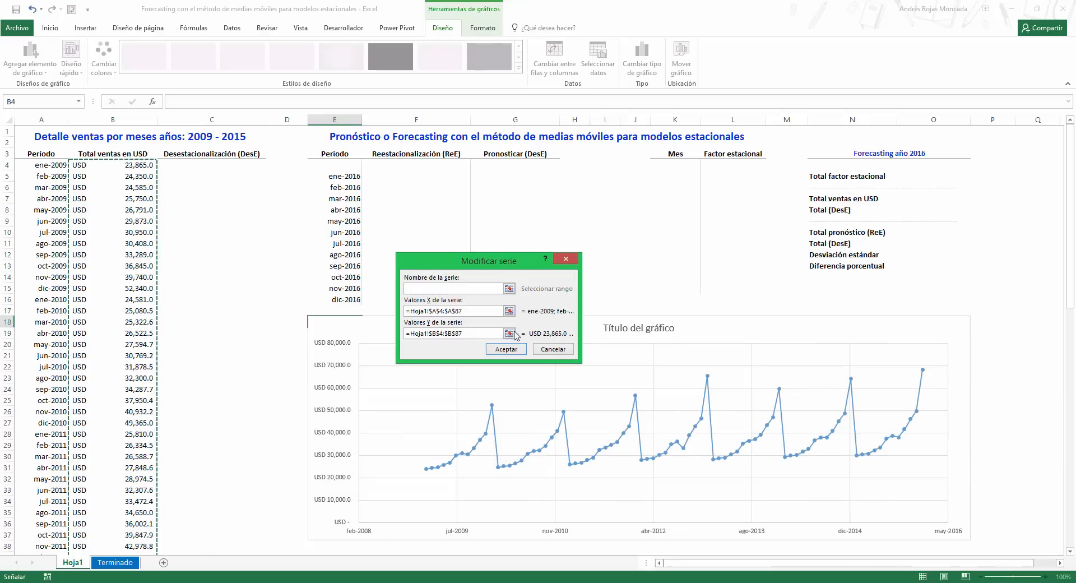
pyautogui.click(508, 349)
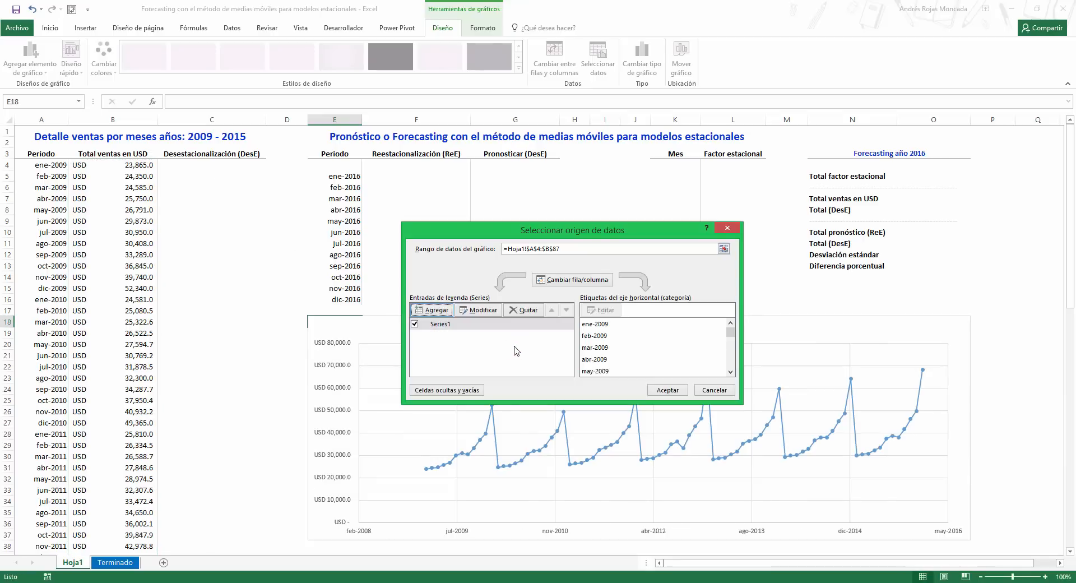
pyautogui.click(665, 391)
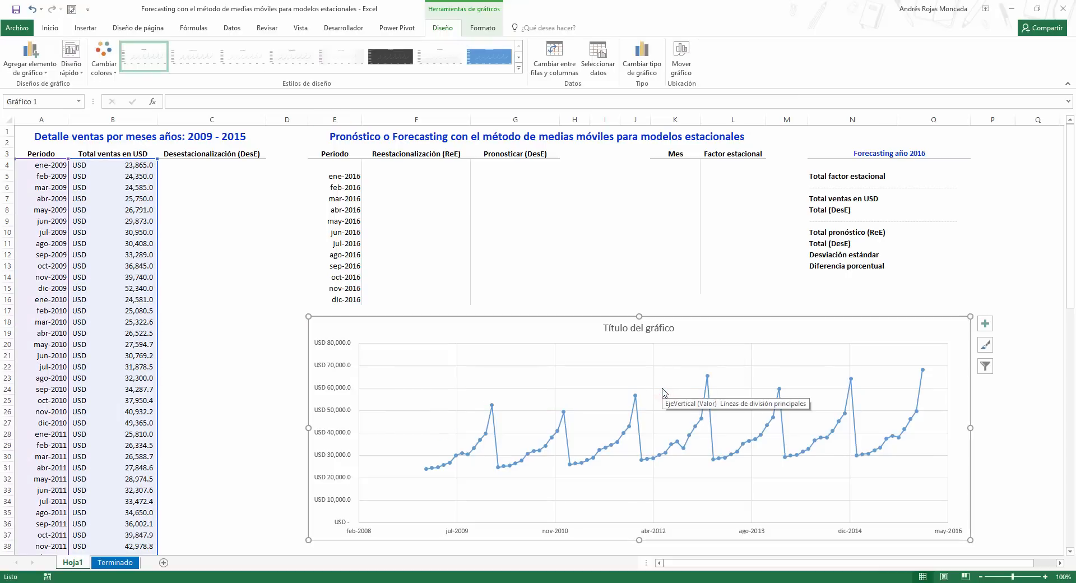
# Link the chart title to the Forecasting año 2016 heading with =Hoja1!$N$3, and deselect the chart.
pyautogui.click(660, 329)
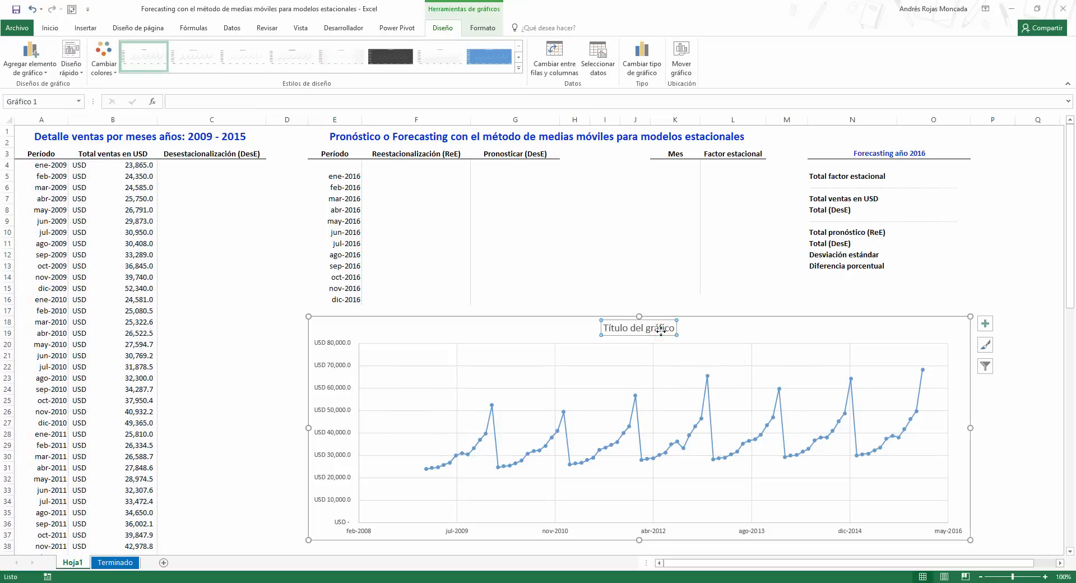
pyautogui.click(476, 99)
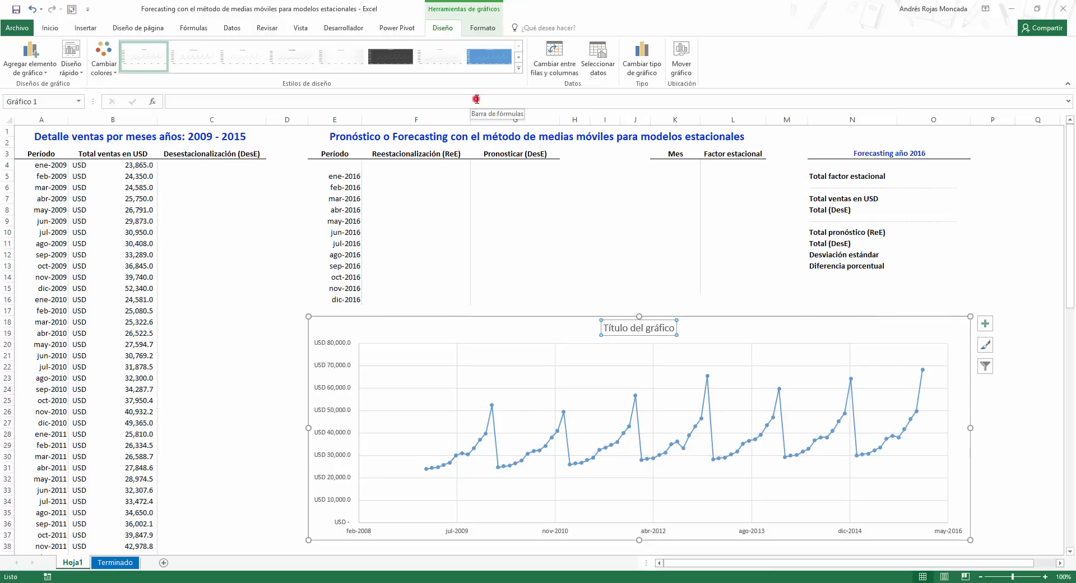
pyautogui.write('=')
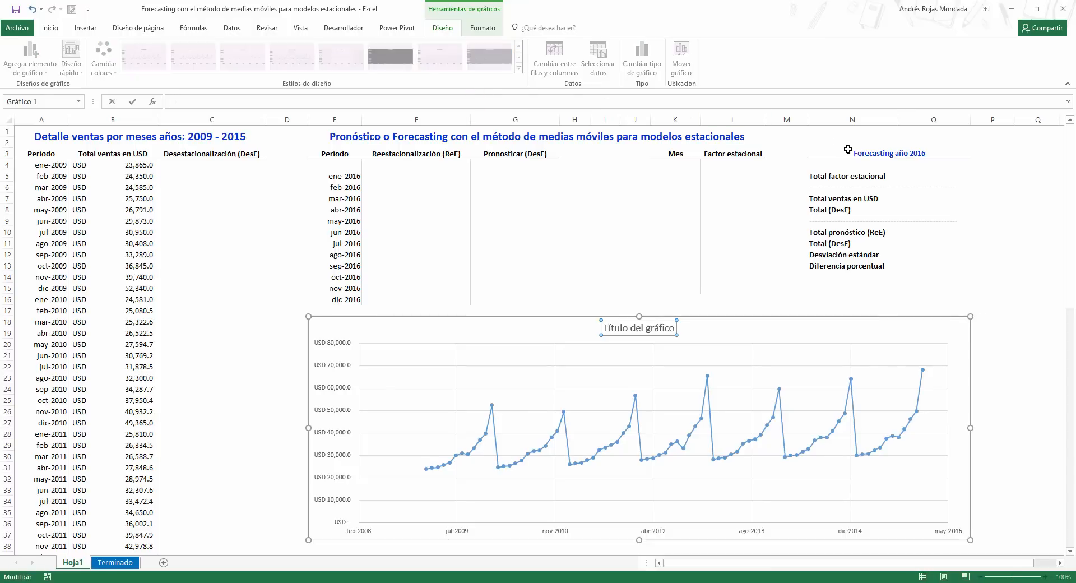
pyautogui.click(848, 150)
pyautogui.press('Return')
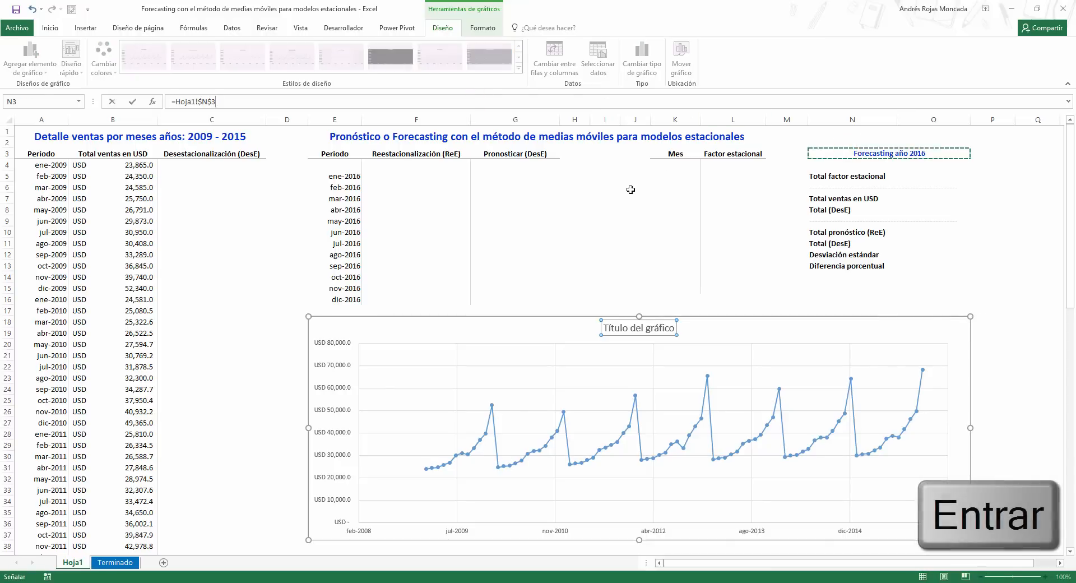
pyautogui.click(610, 154)
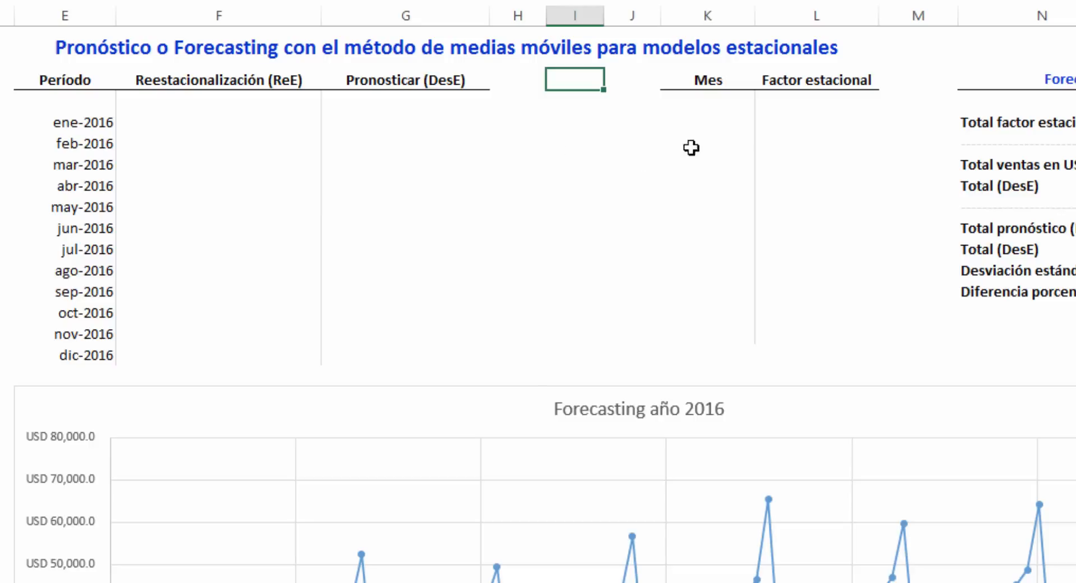
# Enter the month numbers 1 to 12 under Mes in cells K4:K15.
pyautogui.click(727, 105)
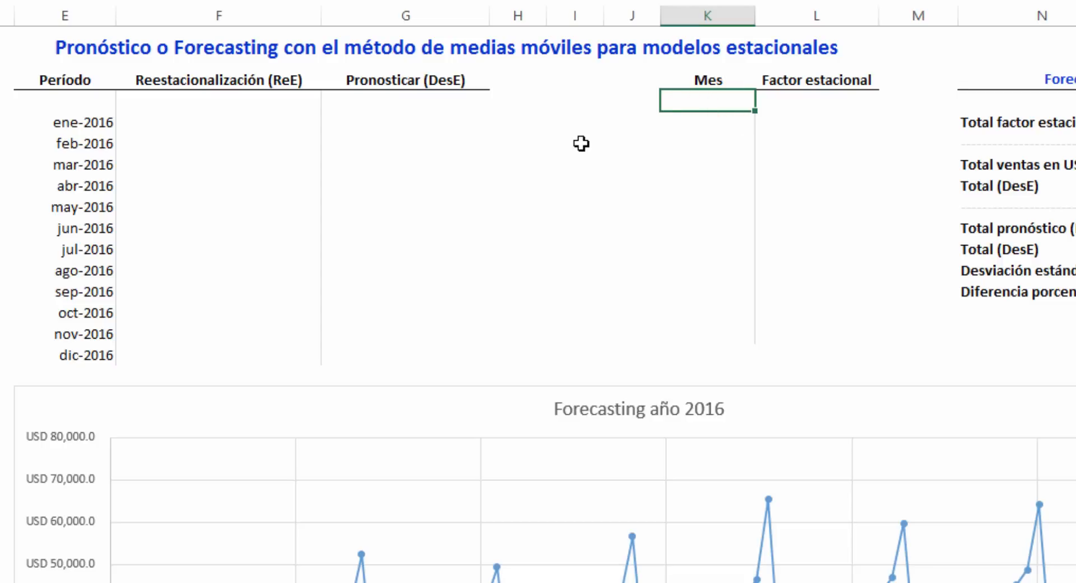
pyautogui.write('1 2 3 4 5')
pyautogui.hotkey('ctrl', 'Return')
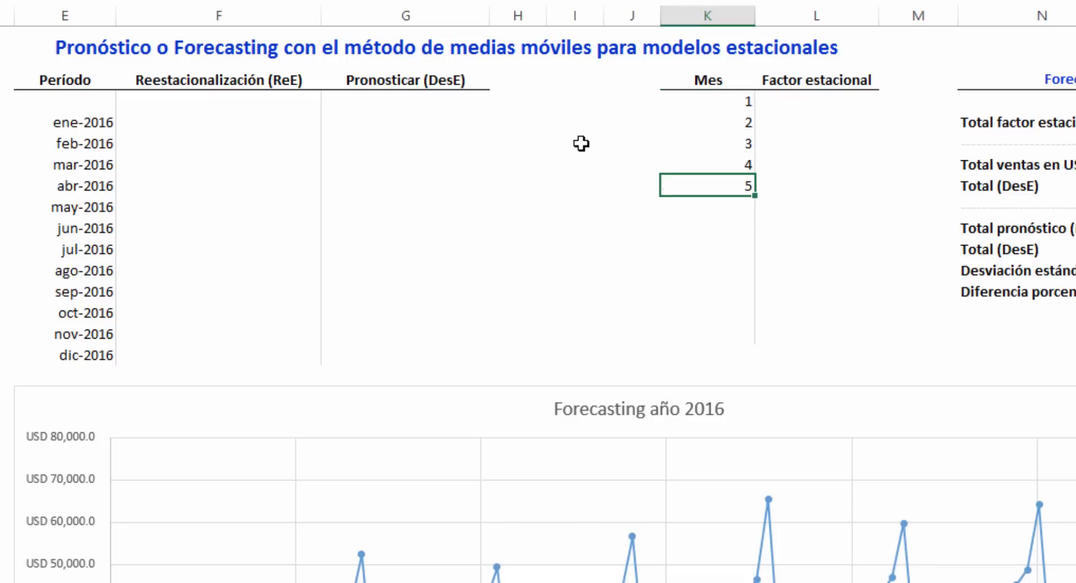
pyautogui.write('6 7 8 9 10')
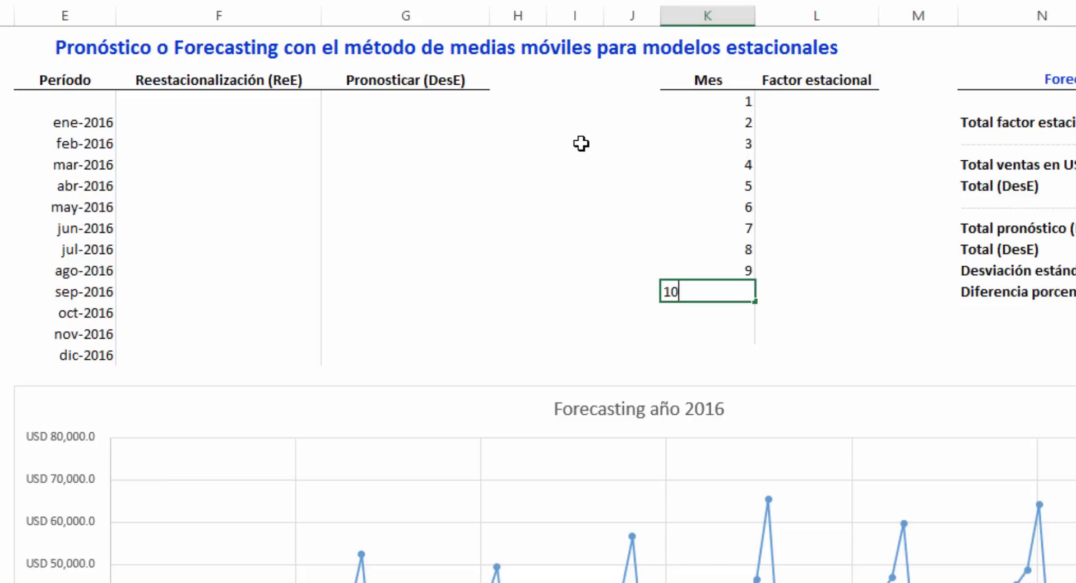
pyautogui.press('Return')
pyautogui.write('11')
pyautogui.press('Return')
pyautogui.write('12')
pyautogui.press('Return')
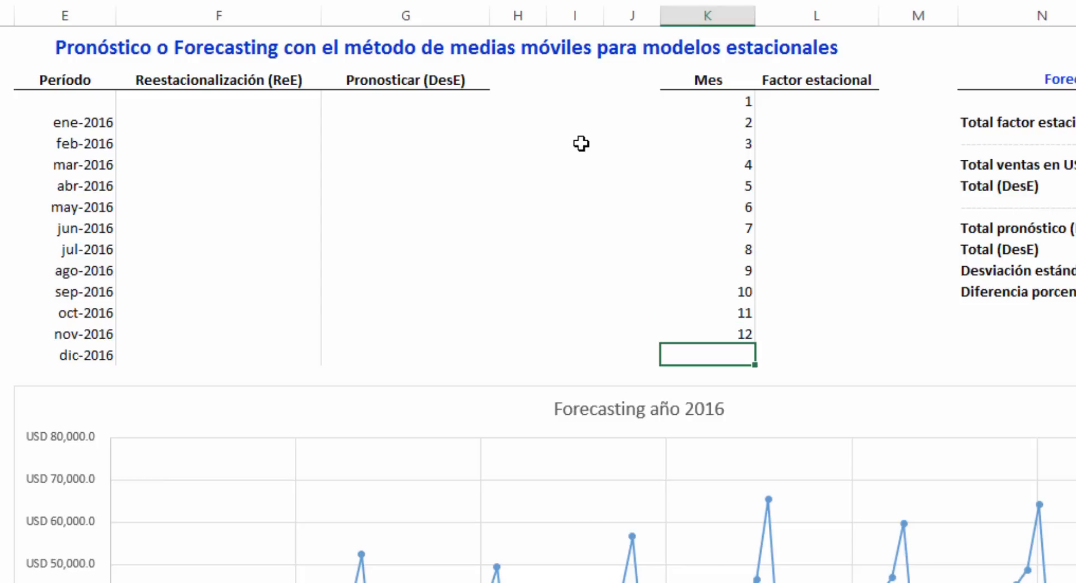
pyautogui.click(591, 79)
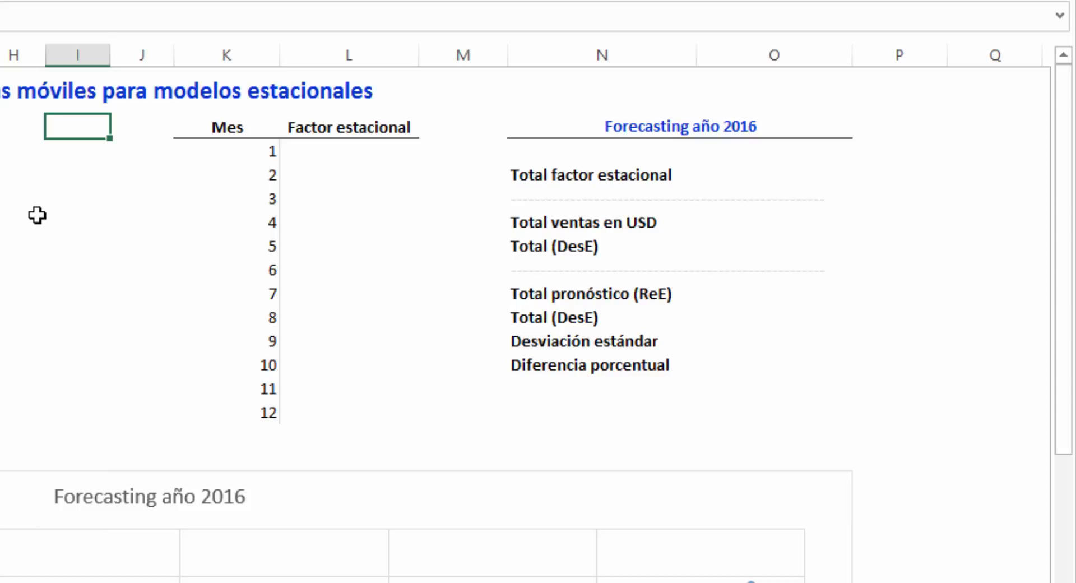
# Begin the first Factor estacional formula in L4 with =SUMAPRODUCTO((MES(.
pyautogui.click(320, 152)
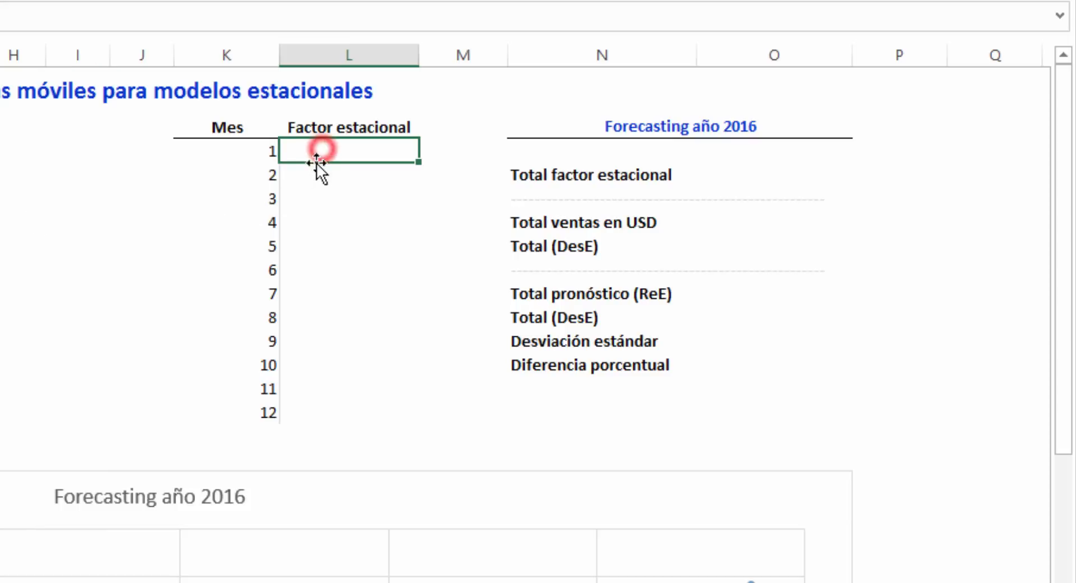
pyautogui.write('=sumapr')
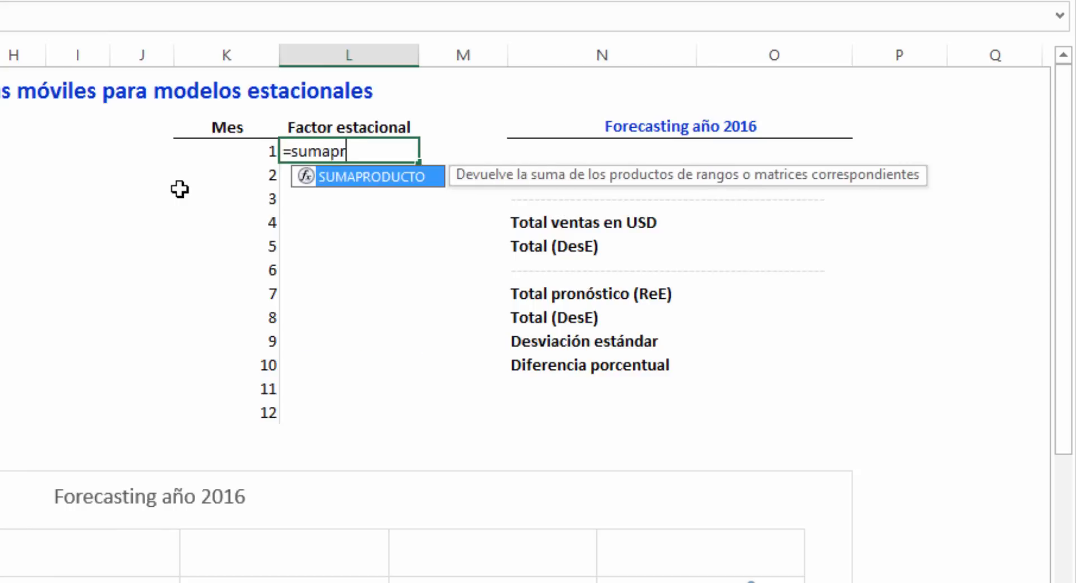
pyautogui.press('Tab')
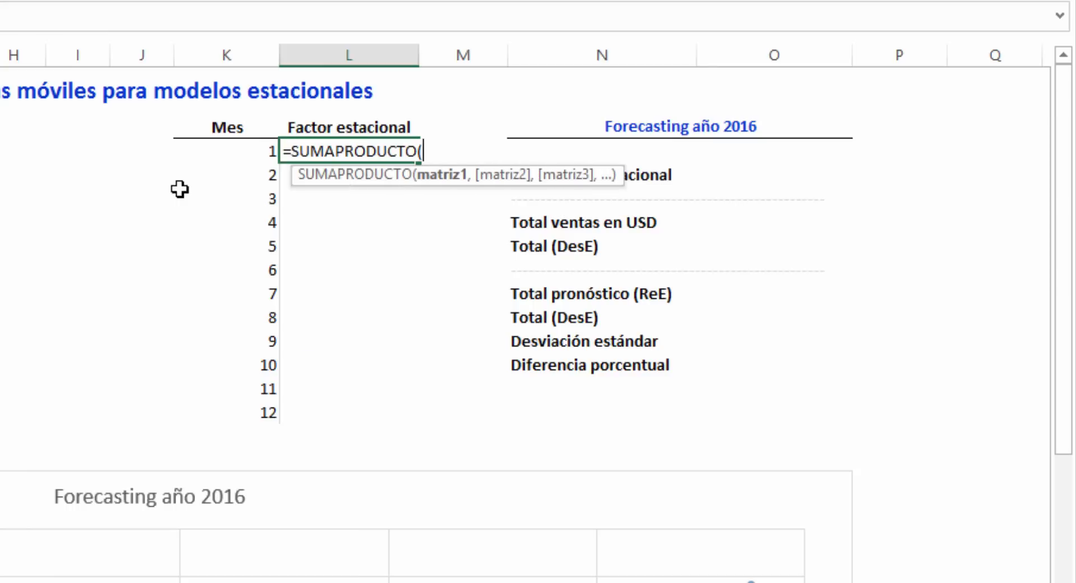
pyautogui.write('(me')
pyautogui.press('Tab')
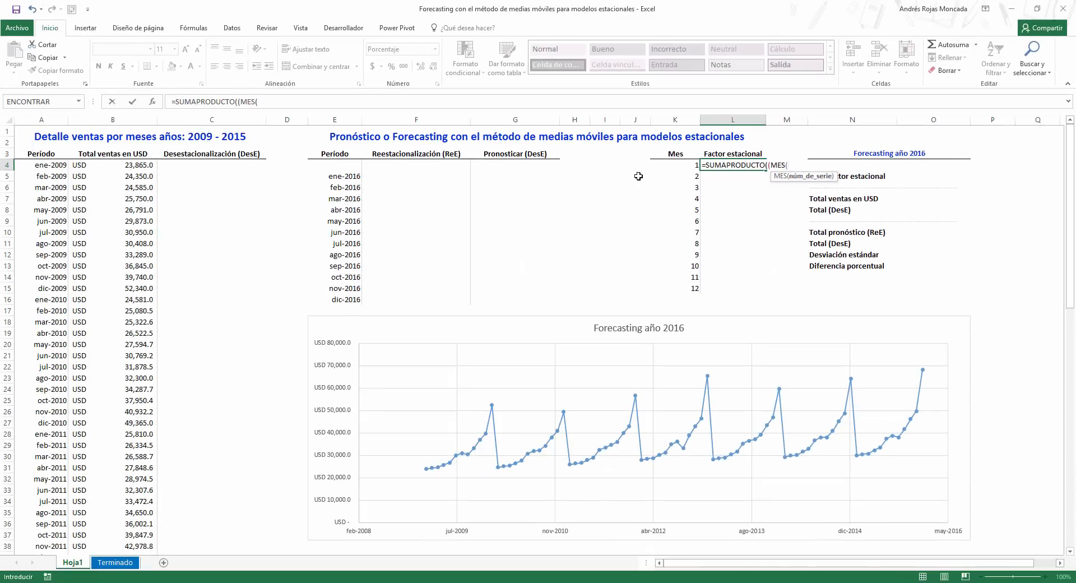
# Complete the formula's month condition as (MES($A$4:$A$87)=K4), with the Período range locked as absolute references.
pyautogui.click(59, 165)
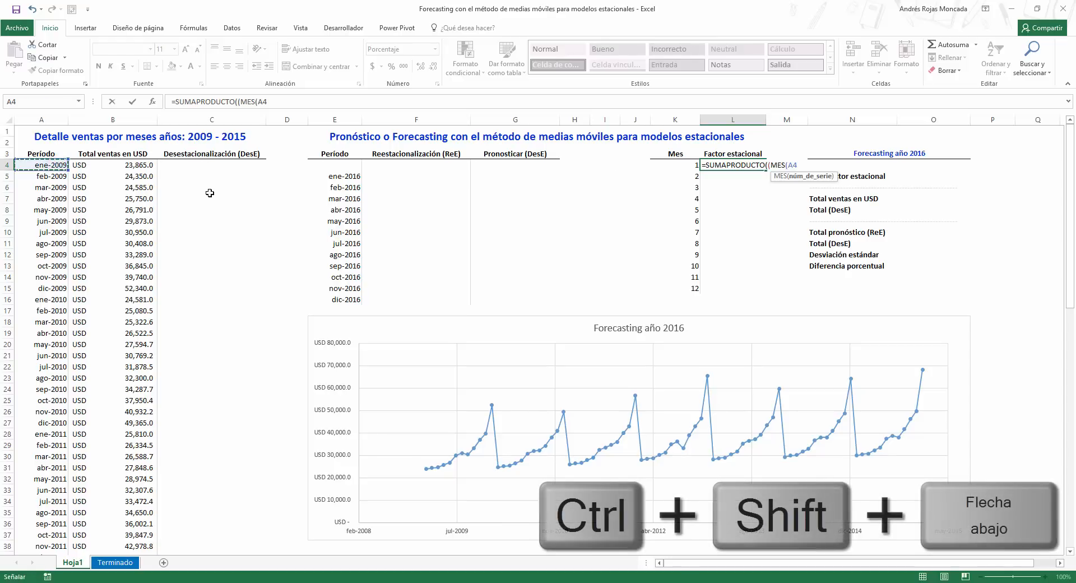
pyautogui.hotkey('ctrl', 'shift', 'Down')
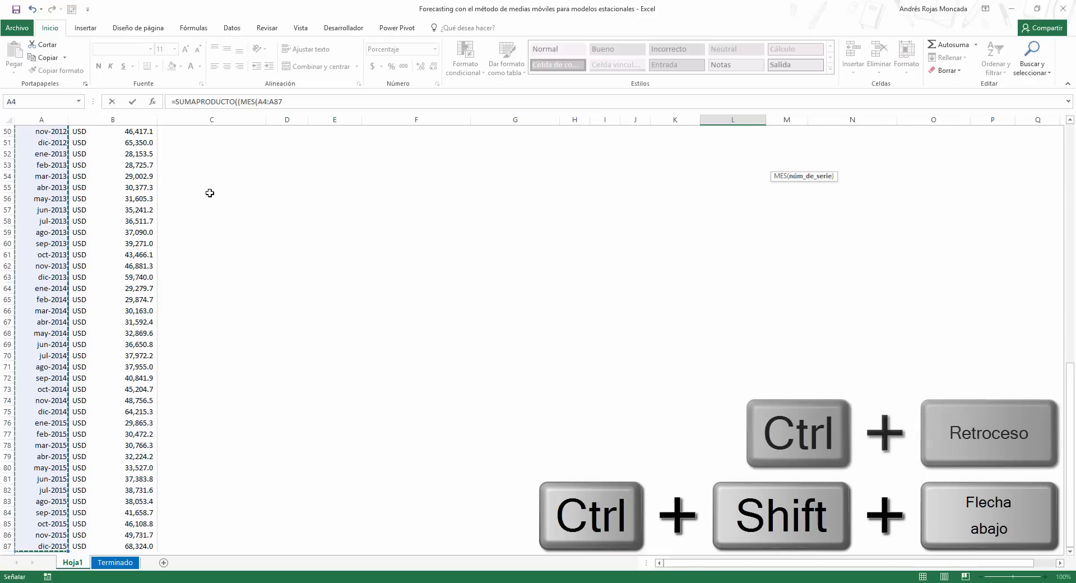
pyautogui.hotkey('ctrl', 'BackSpace')
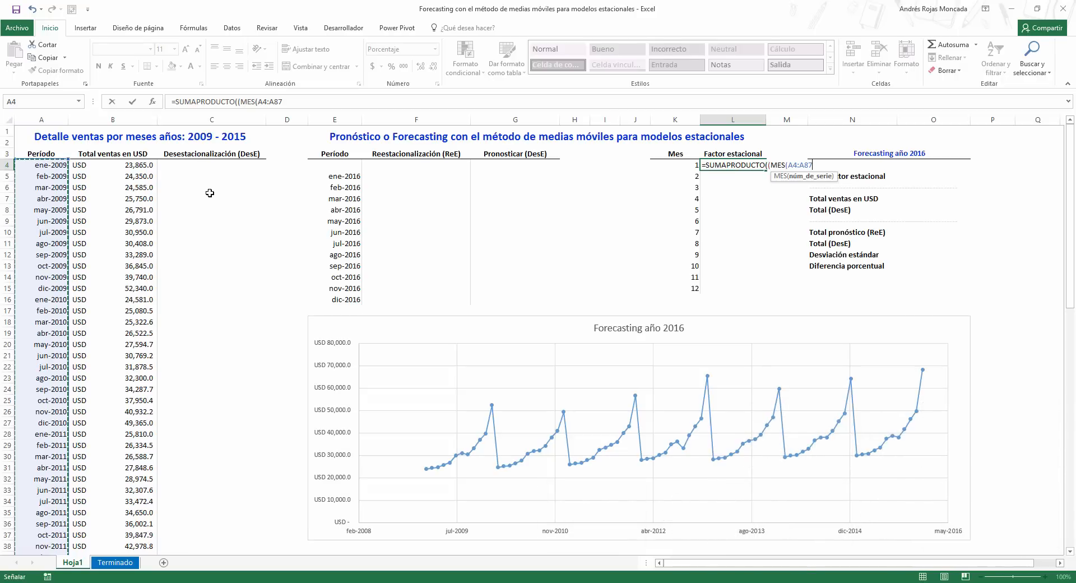
pyautogui.press('F4')
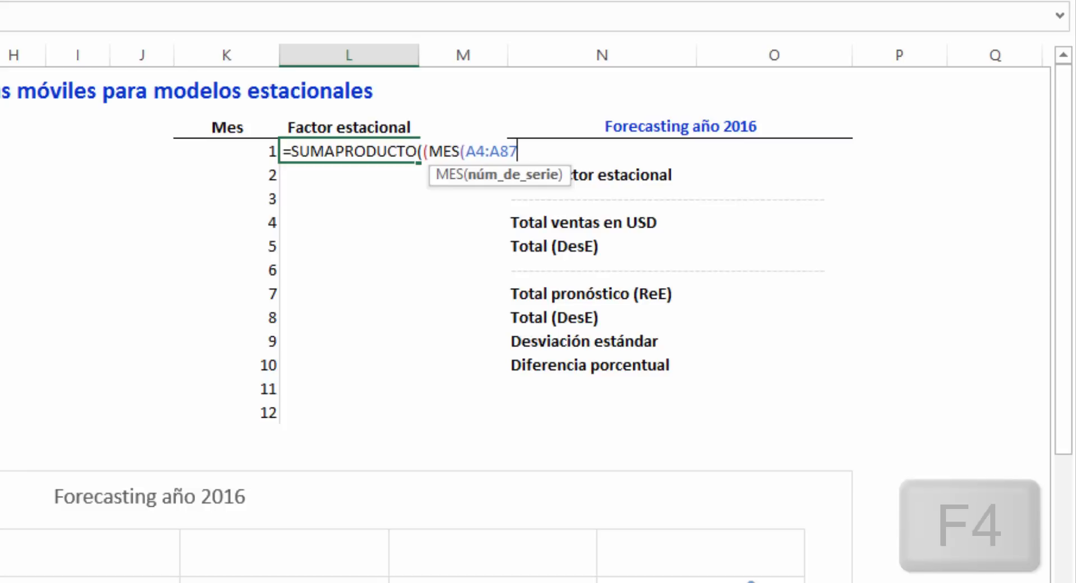
pyautogui.press('F4')
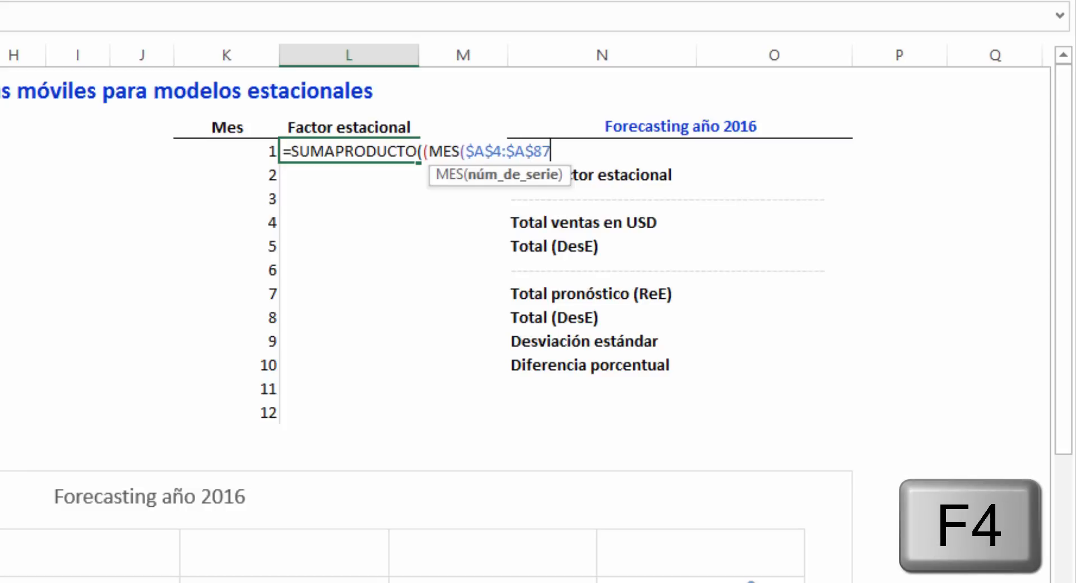
pyautogui.write(')')
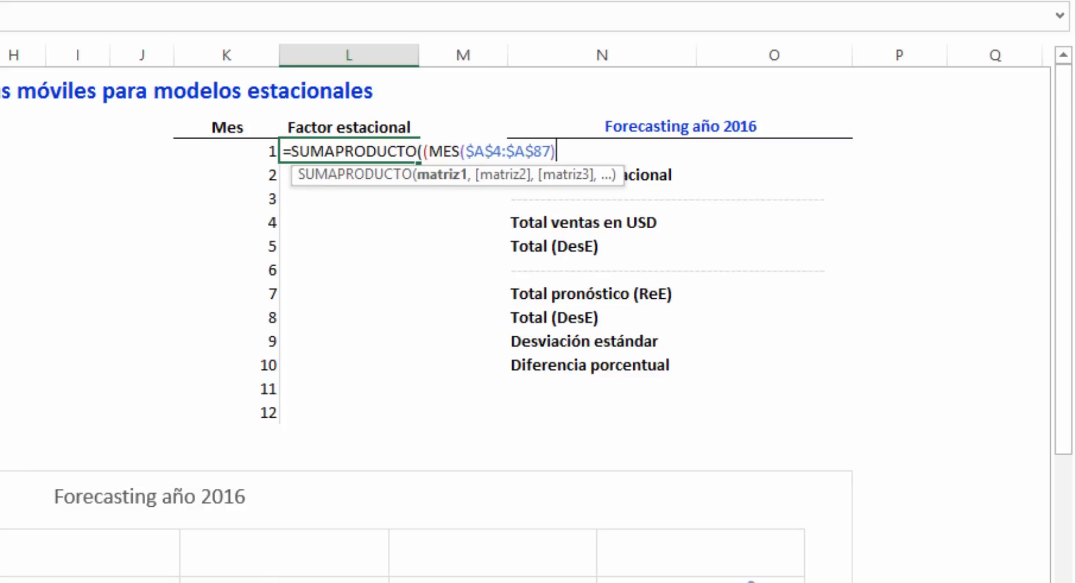
pyautogui.write('=')
pyautogui.click(233, 151)
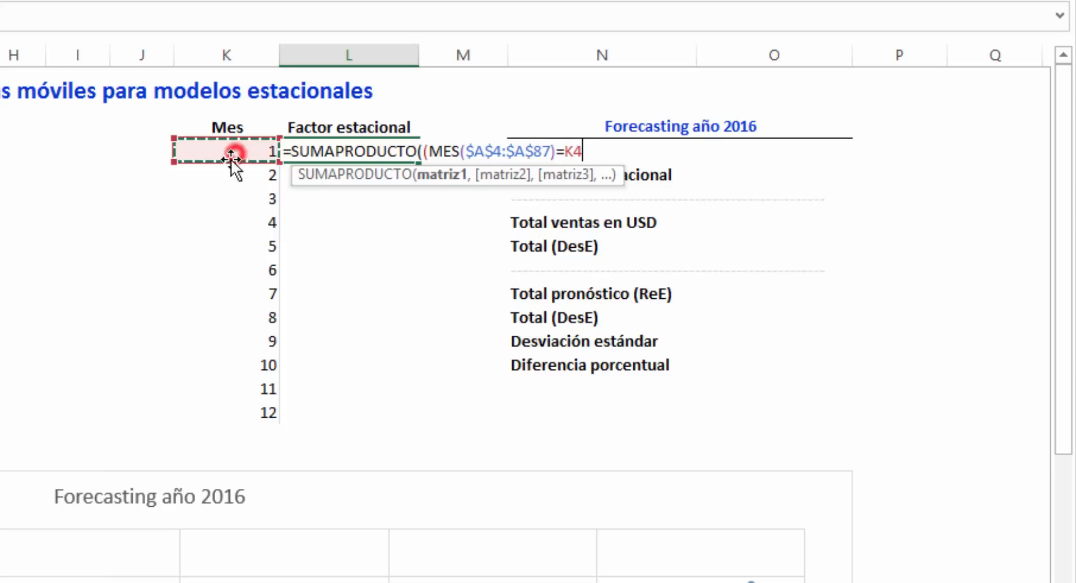
pyautogui.write(')')
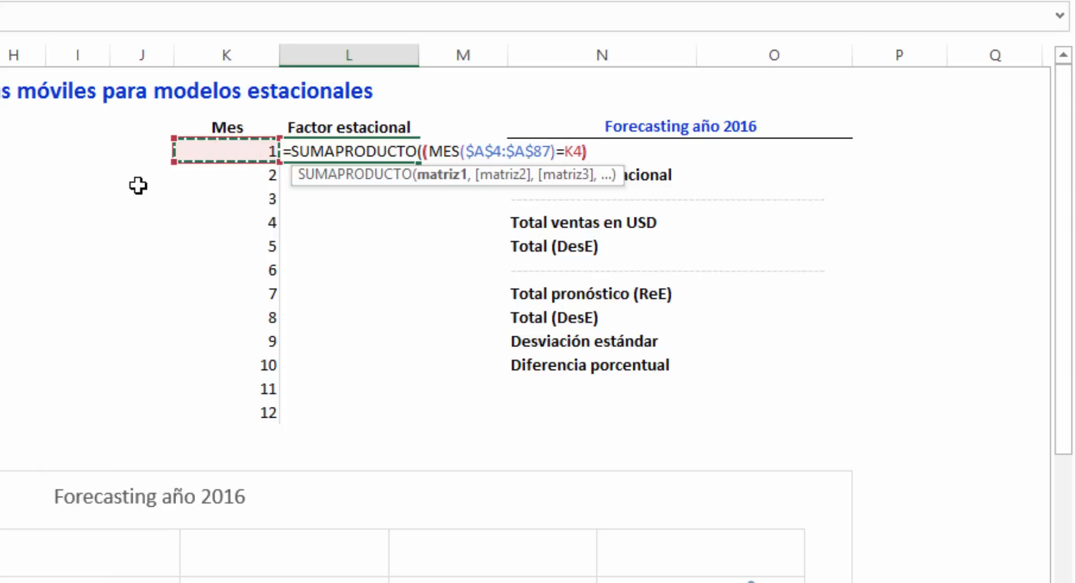
# Multiply the month condition by the absolute sales range ($B$4:$B$87) and close the SUMAPRODUCTO function.
pyautogui.write('*(')
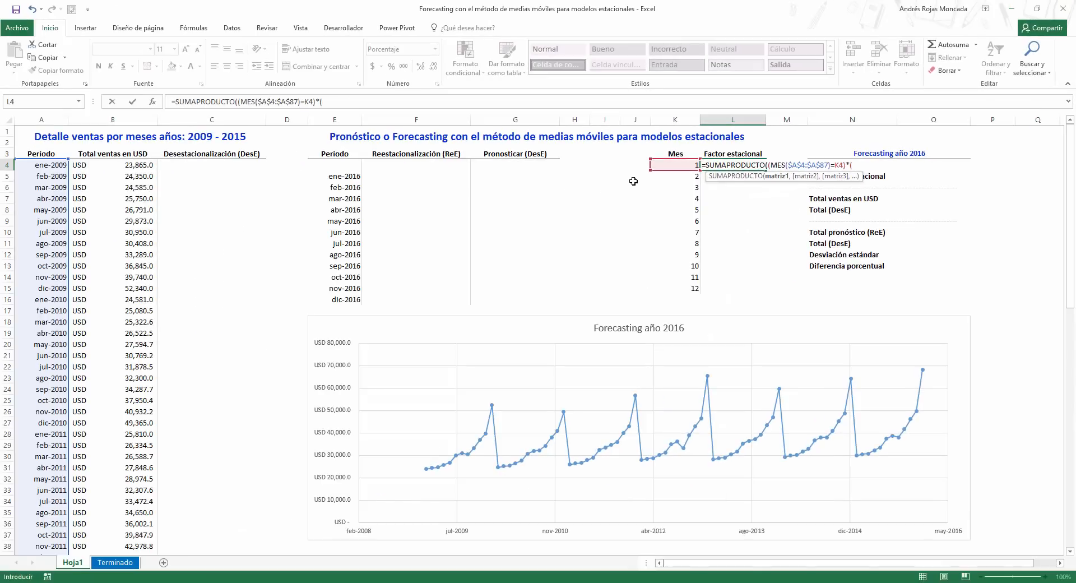
pyautogui.click(150, 165)
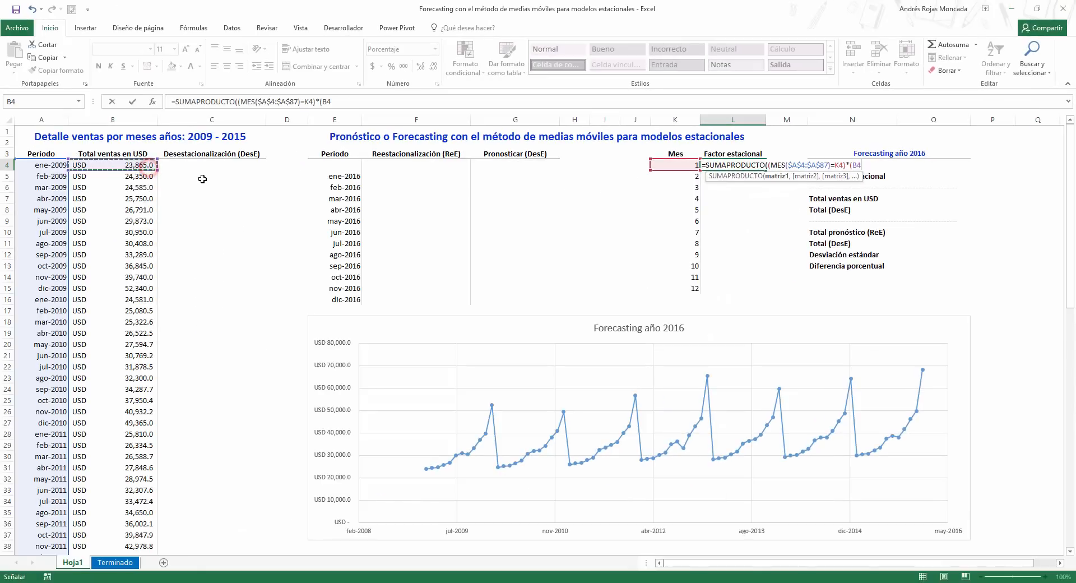
pyautogui.hotkey('ctrl', 'shift', 'Down')
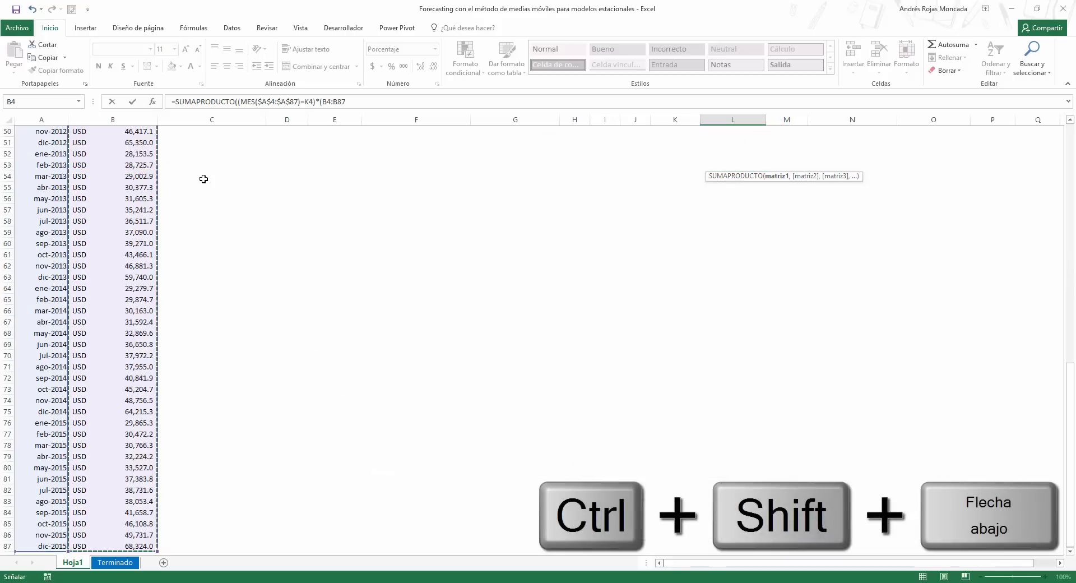
pyautogui.hotkey('ctrl', 'BackSpace')
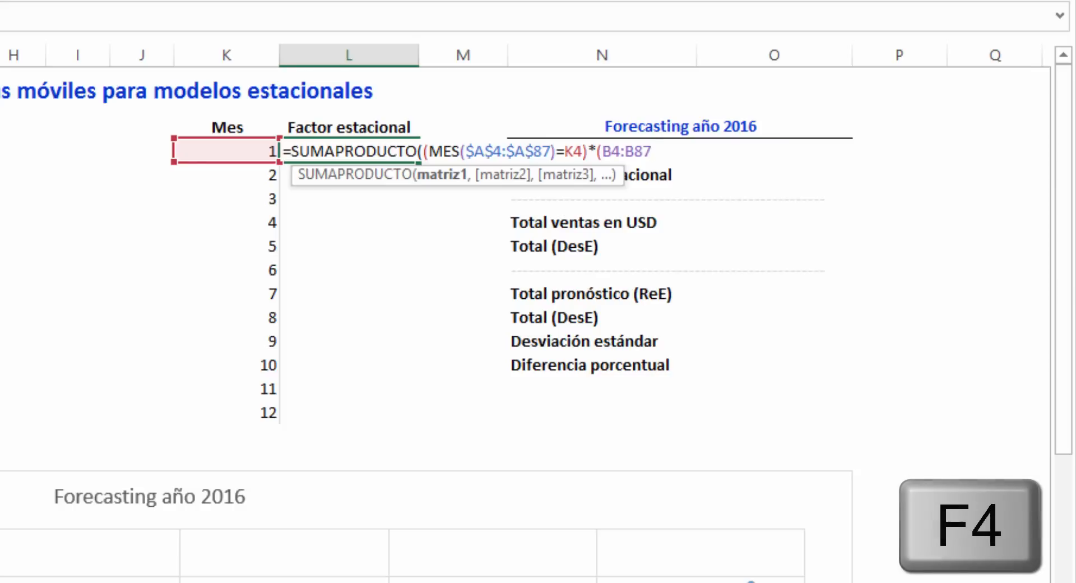
pyautogui.press('F4')
pyautogui.write('))')
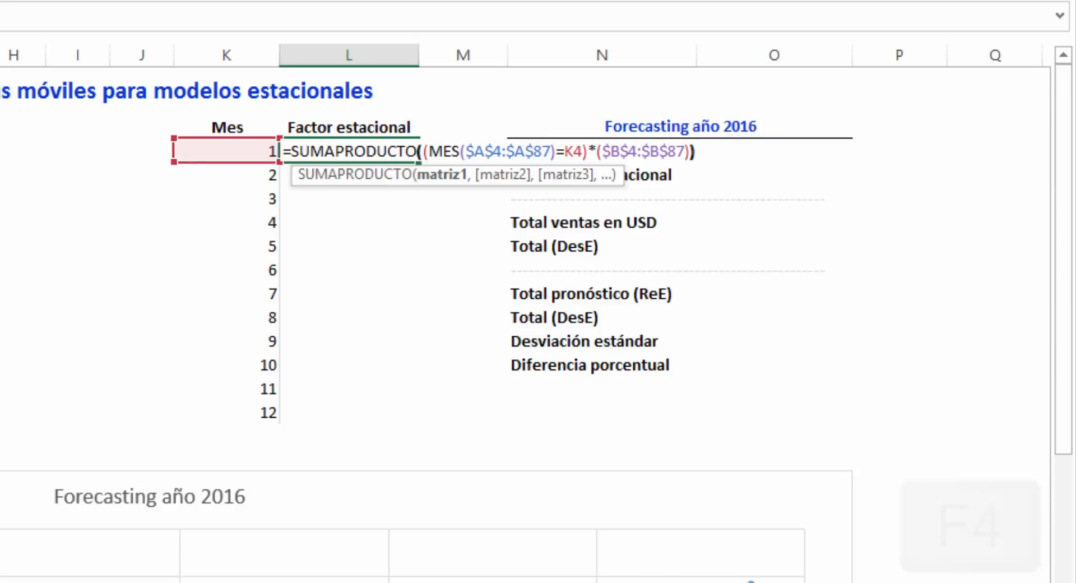
# Evaluate the whole SUMAPRODUCTO expression in place inside the L4 formula to check its result.
pyautogui.moveTo(716, 151); pyautogui.dragTo(290, 152)
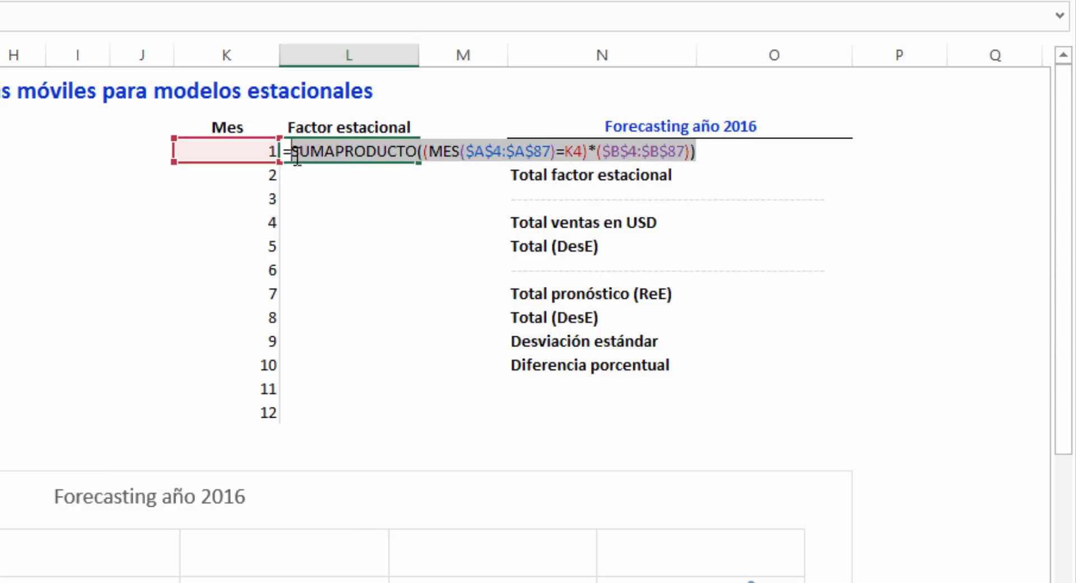
pyautogui.press('F9')
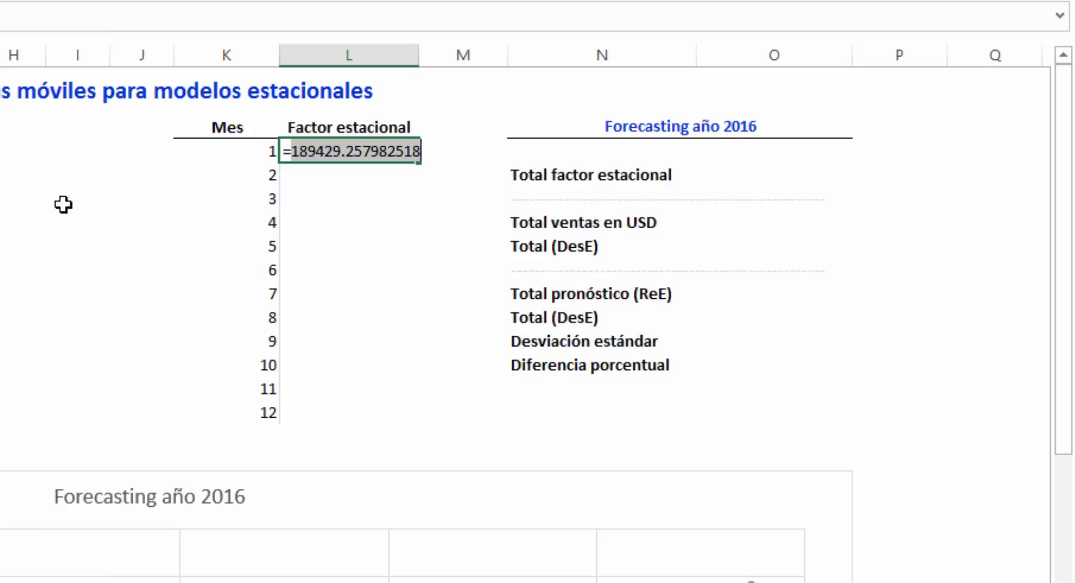
# Restore the SUMAPRODUCTO expression in L4 and divide it by a second SUMAPRODUCTO that starts with --(MES(.
pyautogui.hotkey('ctrl', 'z')
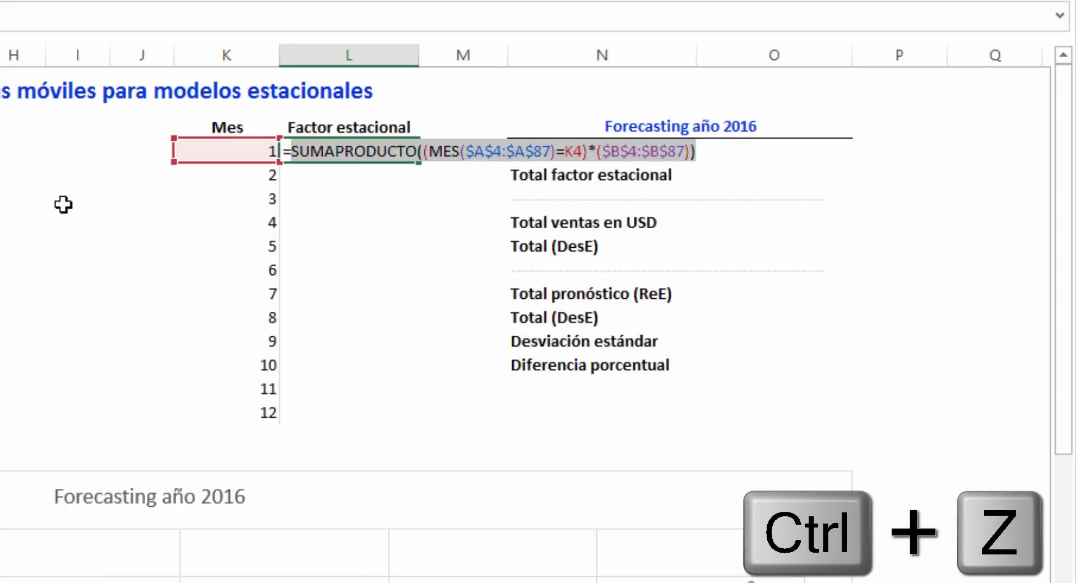
pyautogui.click(708, 156)
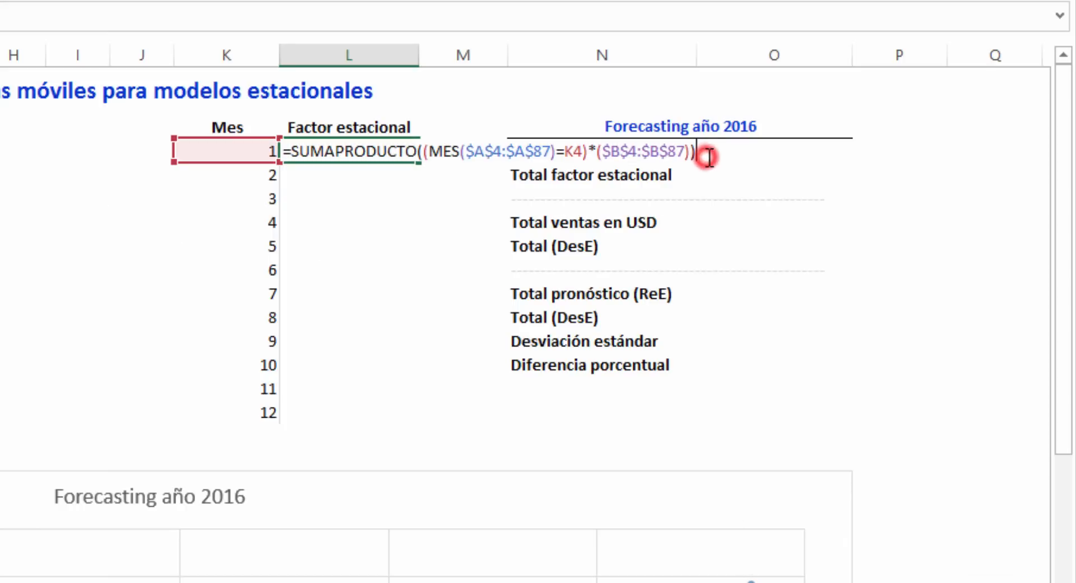
pyautogui.write('/s')
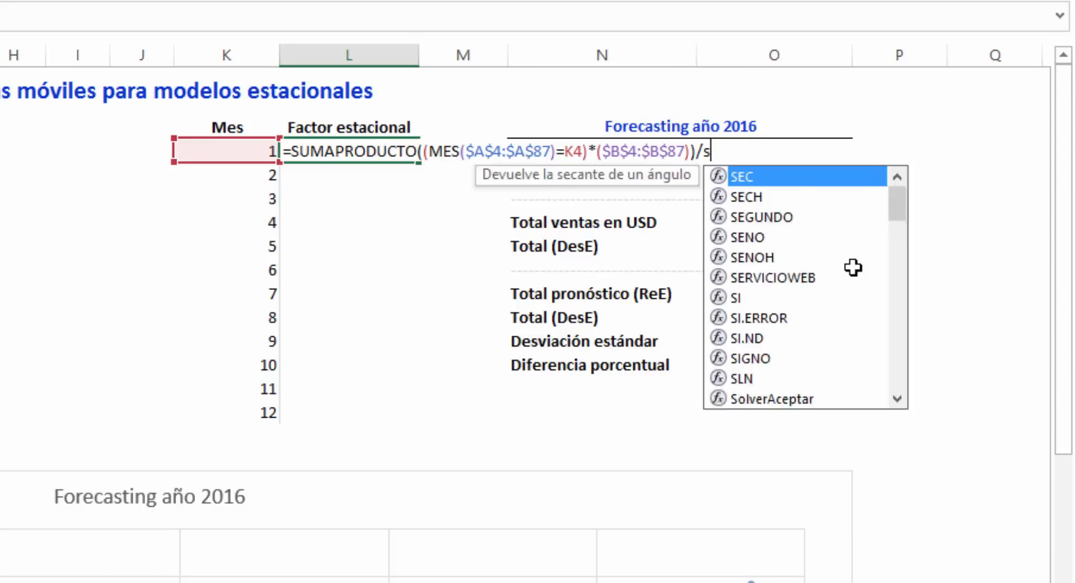
pyautogui.write('umapro')
pyautogui.press('Tab')
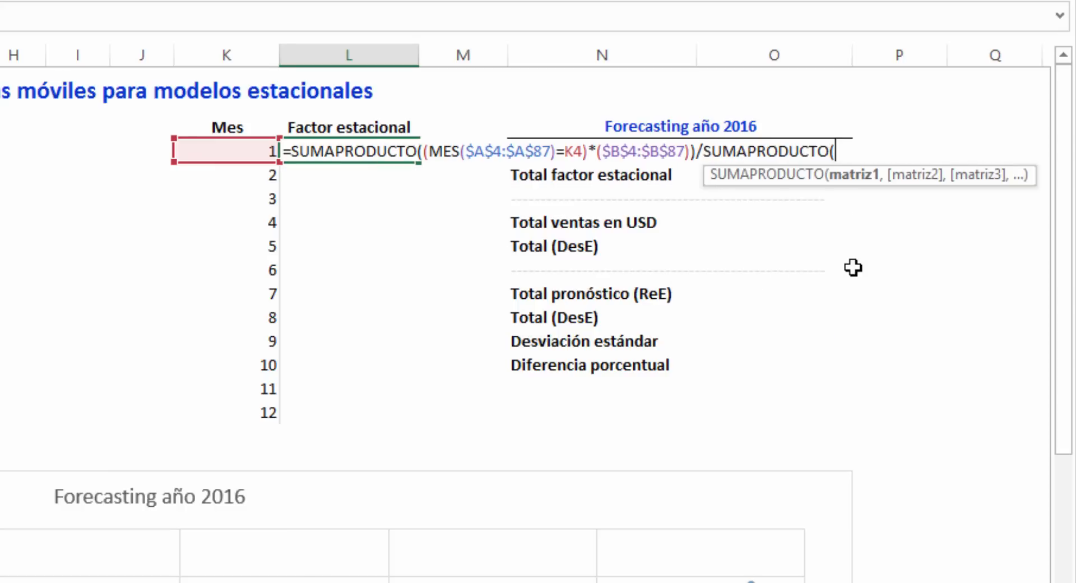
pyautogui.write('--(mes')
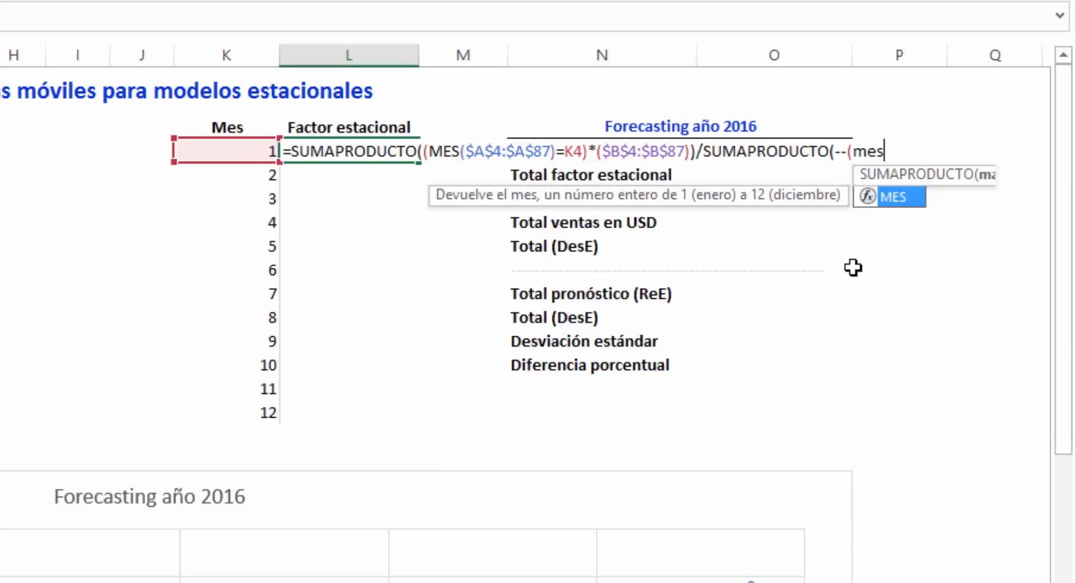
pyautogui.press('Tab')
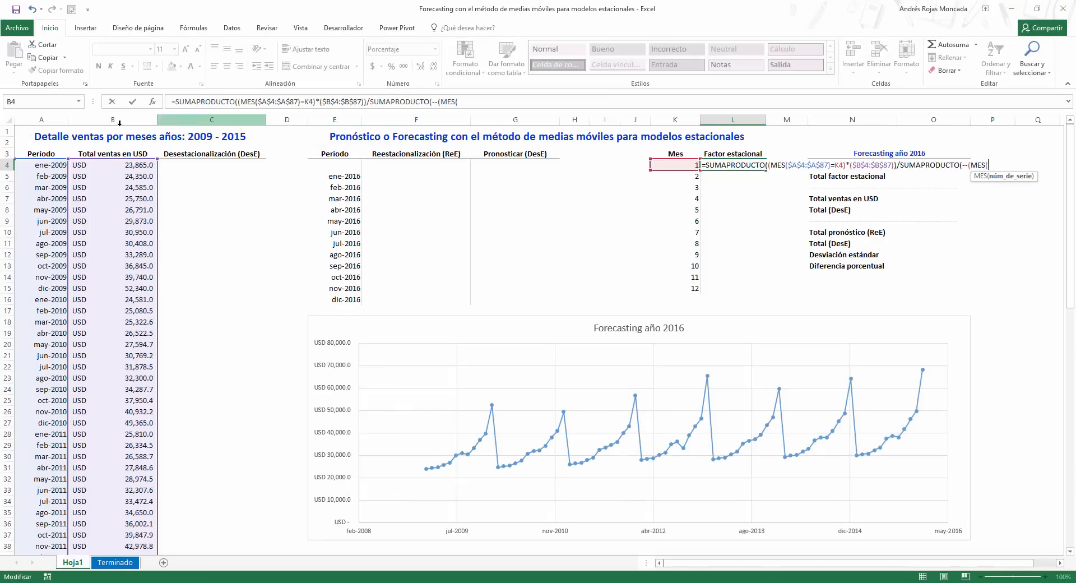
# Complete the divisor's month condition as MES($A$4:$A$87)=K4 with the Período range locked absolute, and close the second SUMAPRODUCTO.
pyautogui.click(63, 163)
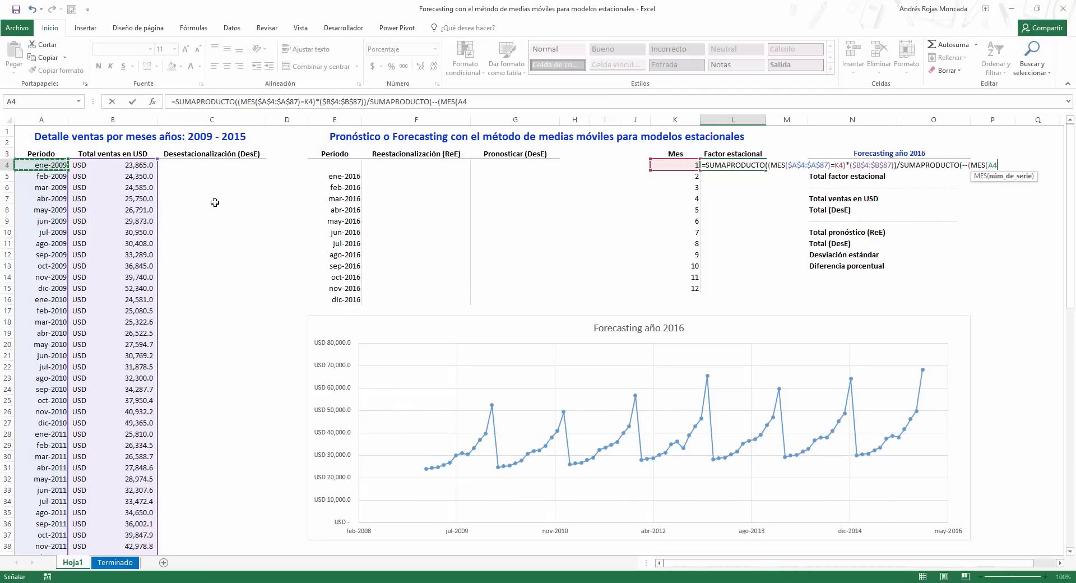
pyautogui.hotkey('ctrl', 'shift', 'Down')
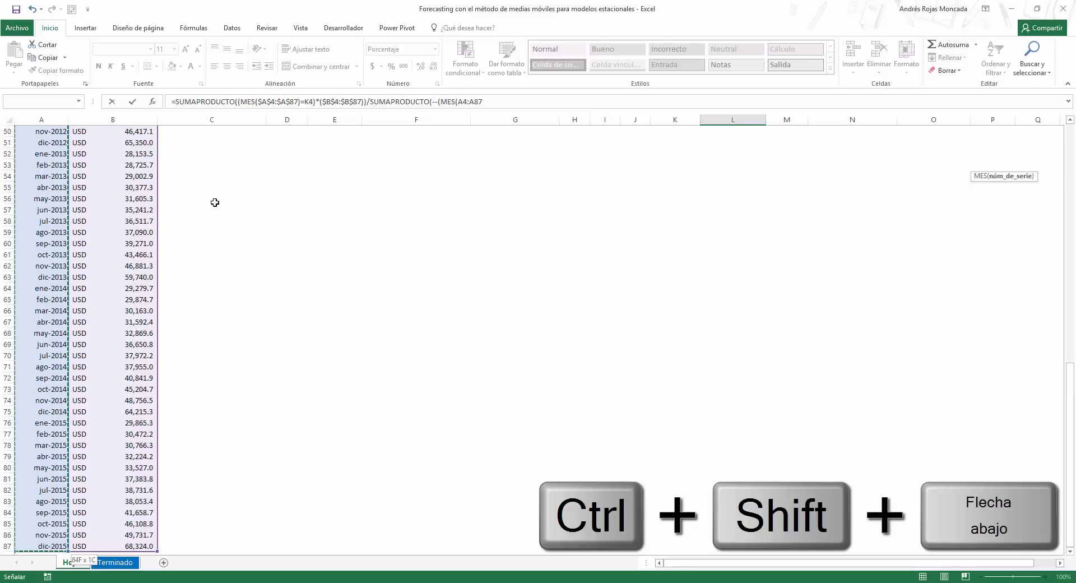
pyautogui.hotkey('ctrl', 'BackSpace')
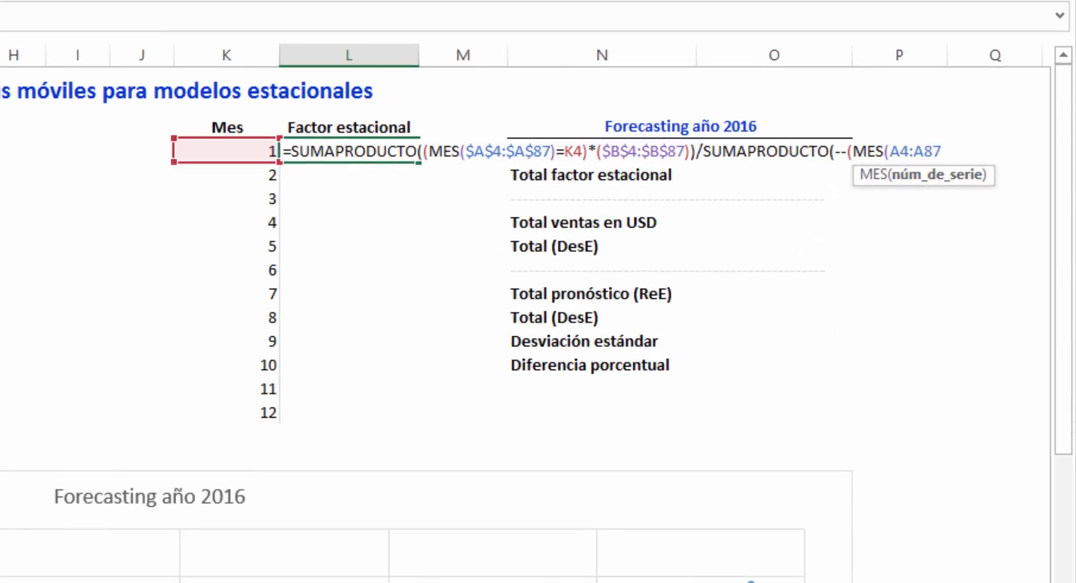
pyautogui.press('F4')
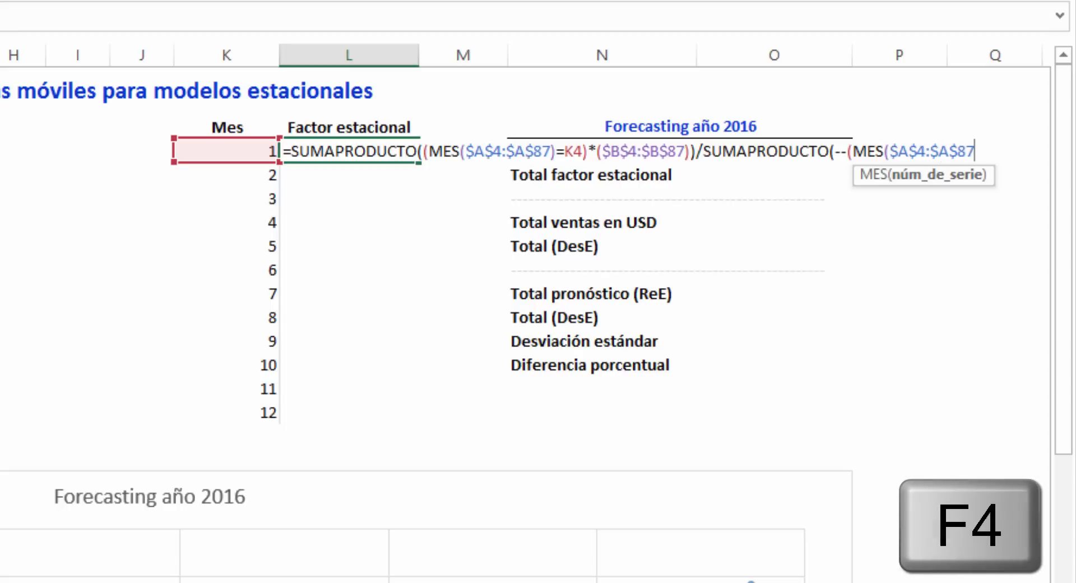
pyautogui.write(')=')
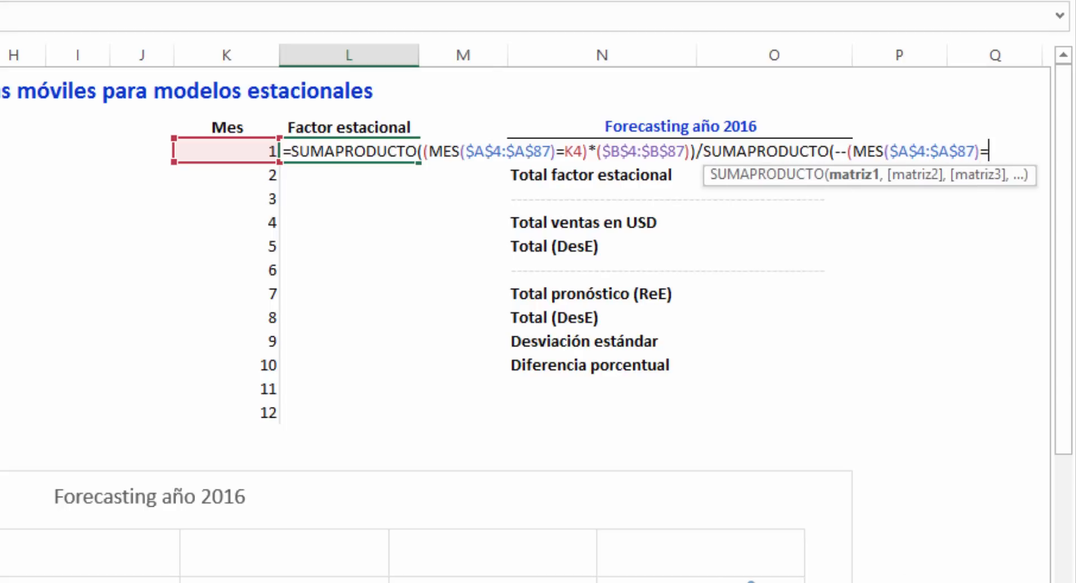
pyautogui.click(218, 151)
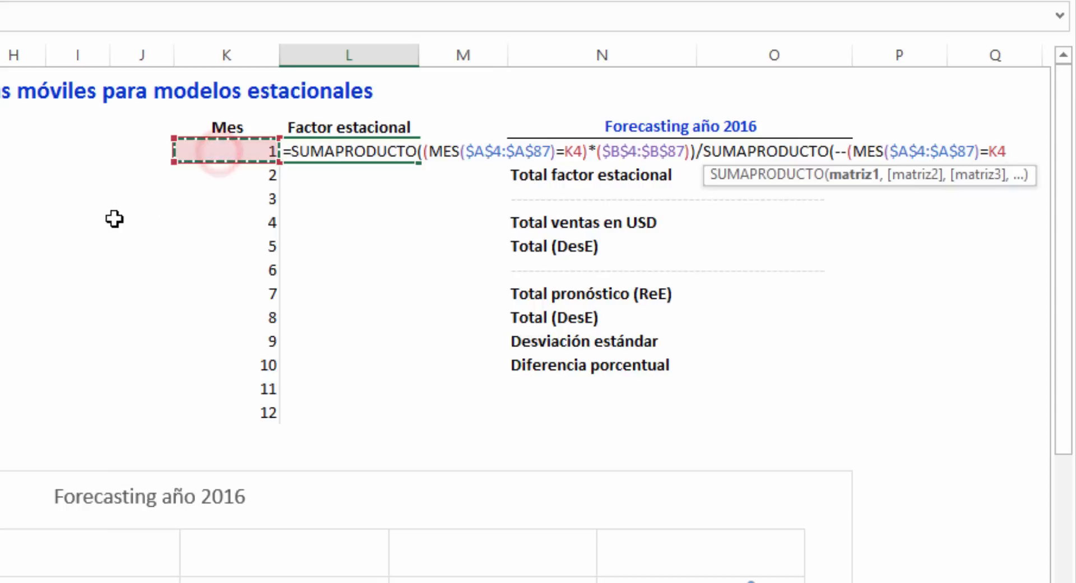
pyautogui.write('))')
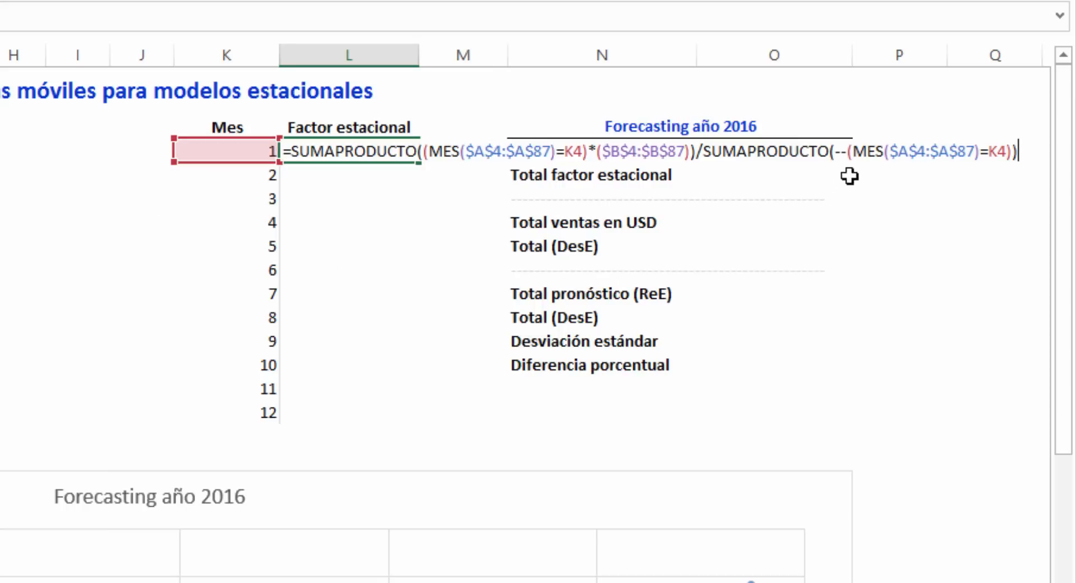
# Evaluate only MES($A$4:$A$87)=K4 inside the divisor to inspect its array, and restore the formula text.
pyautogui.click(852, 151)
pyautogui.moveTo(853, 151); pyautogui.dragTo(1007, 152)
pyautogui.press('F9')
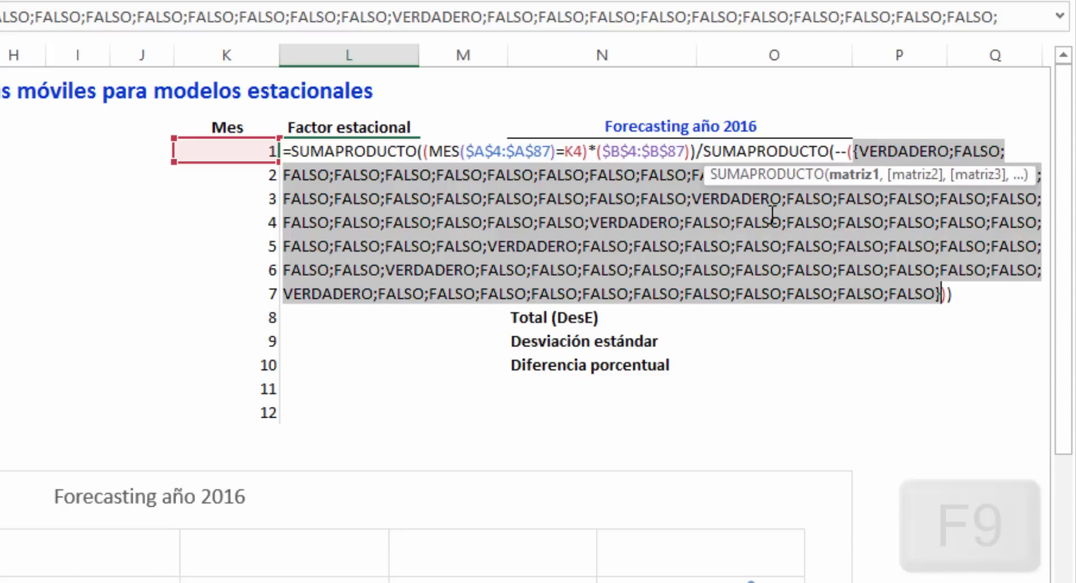
pyautogui.moveTo(708, 169); pyautogui.dragTo(749, 319)
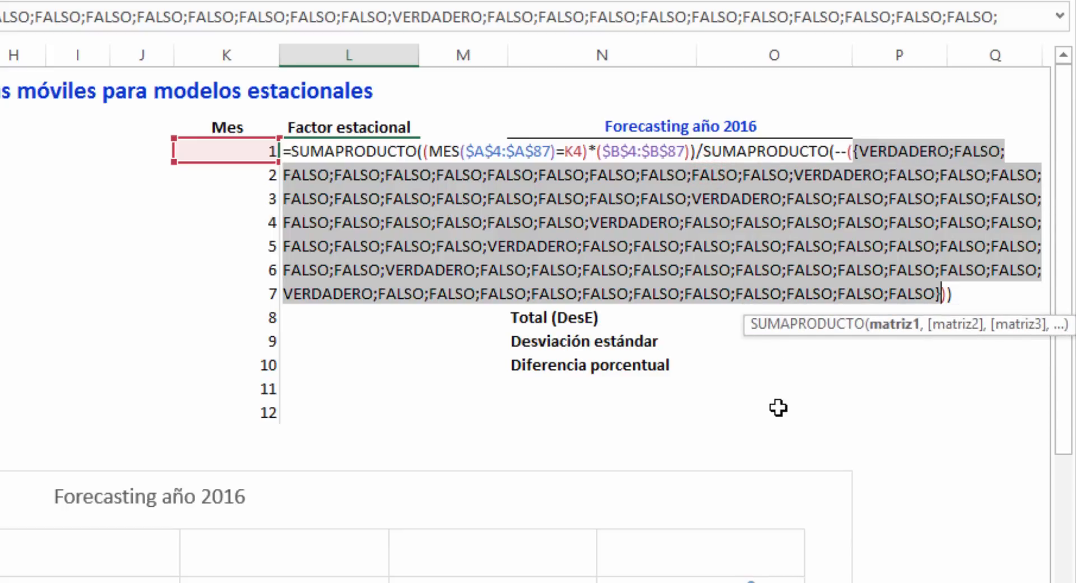
pyautogui.hotkey('ctrl', 'z')
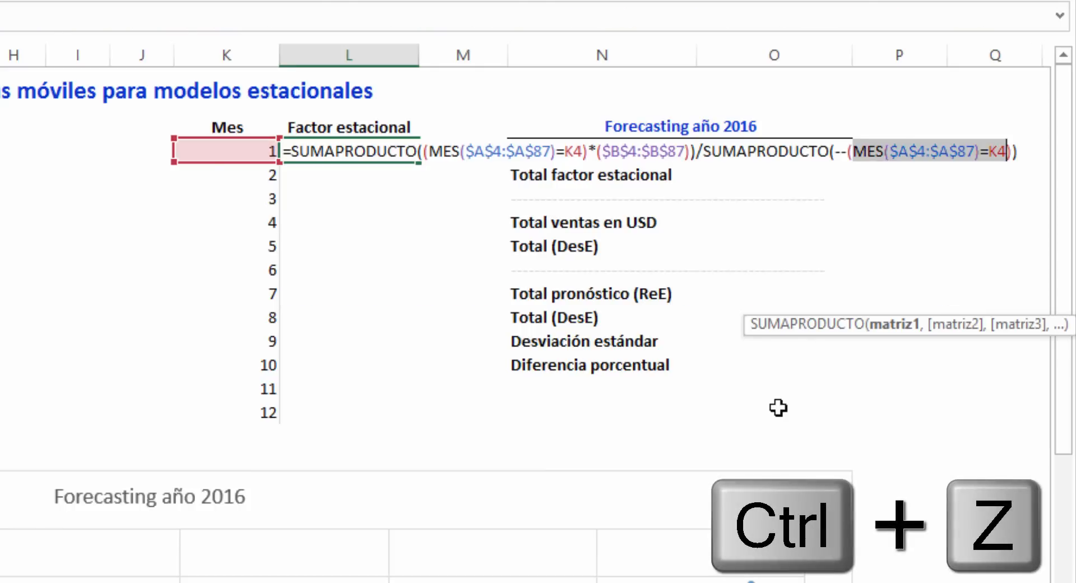
# Evaluate the divisor's condition together with its double negation, --(MES($A$4:$A$87)=K4), in place and restore the formula text.
pyautogui.click(835, 153)
pyautogui.moveTo(886, 150); pyautogui.dragTo(1014, 152)
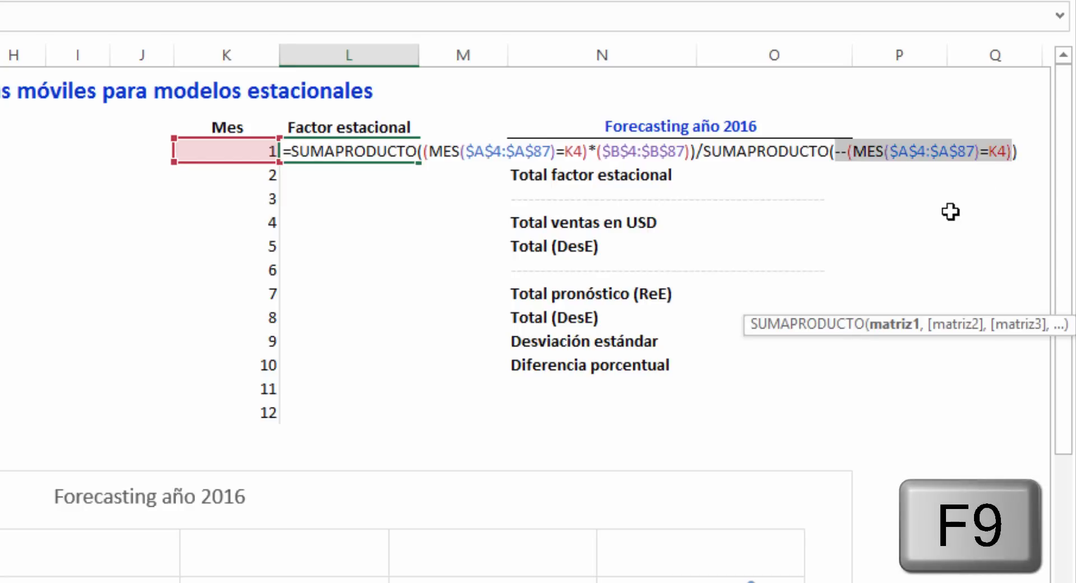
pyautogui.press('F9')
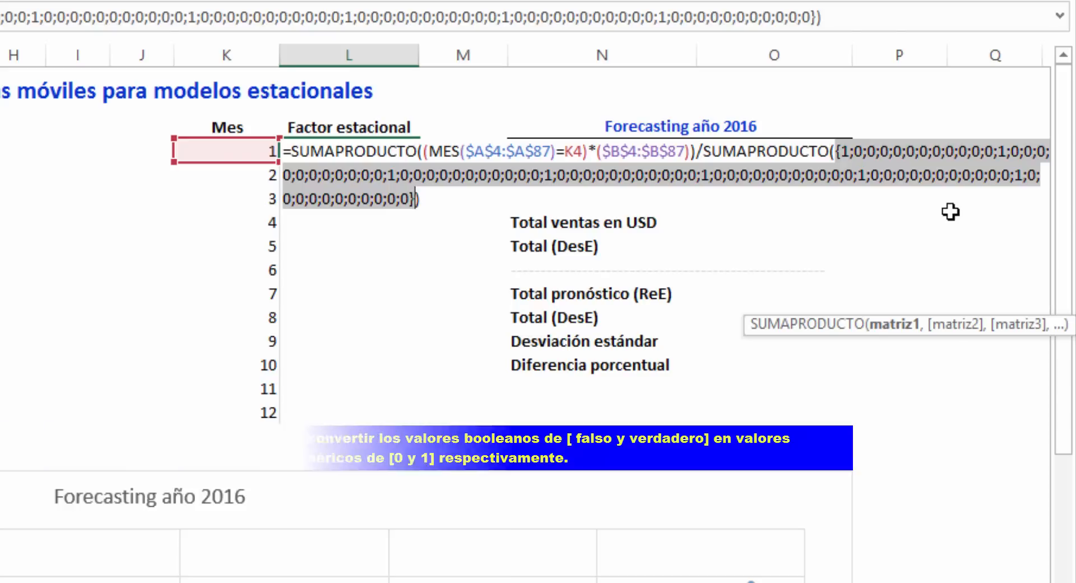
pyautogui.hotkey('ctrl', 'z')
pyautogui.hotkey('ctrl', 'z')
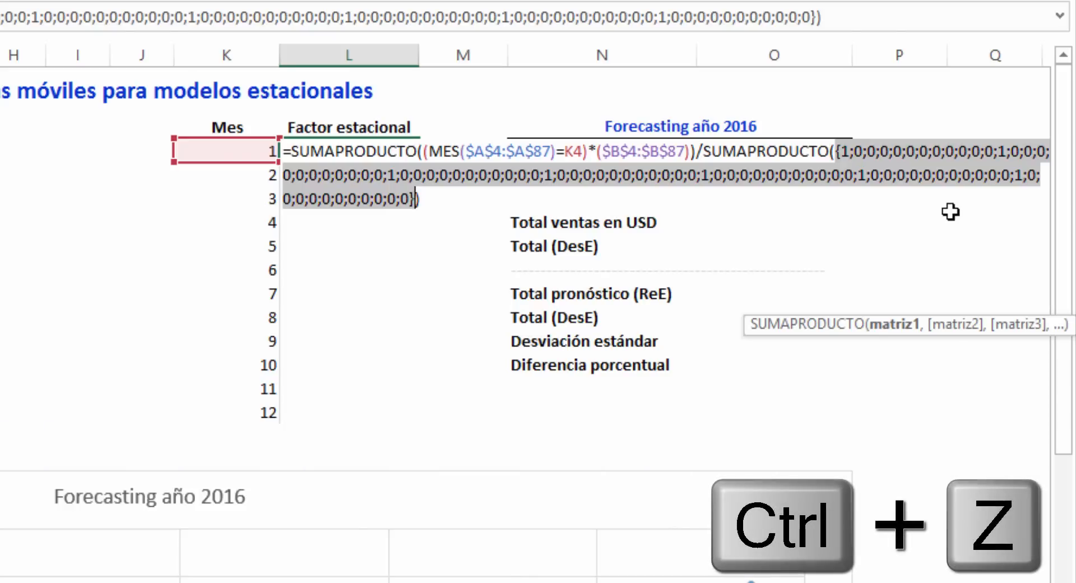
# Evaluate the complete divisor SUMAPRODUCTO(--(MES($A$4:$A$87)=K4)) in place to check the month count, and restore it.
pyautogui.click(1028, 151)
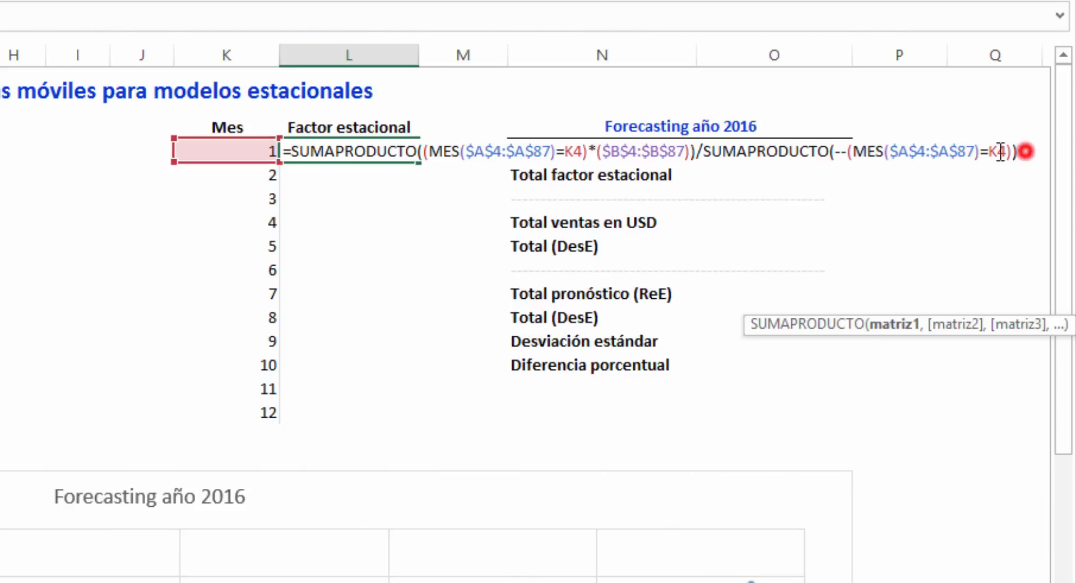
pyautogui.keyDown('shift'); pyautogui.click(703, 151); pyautogui.keyUp('shift')
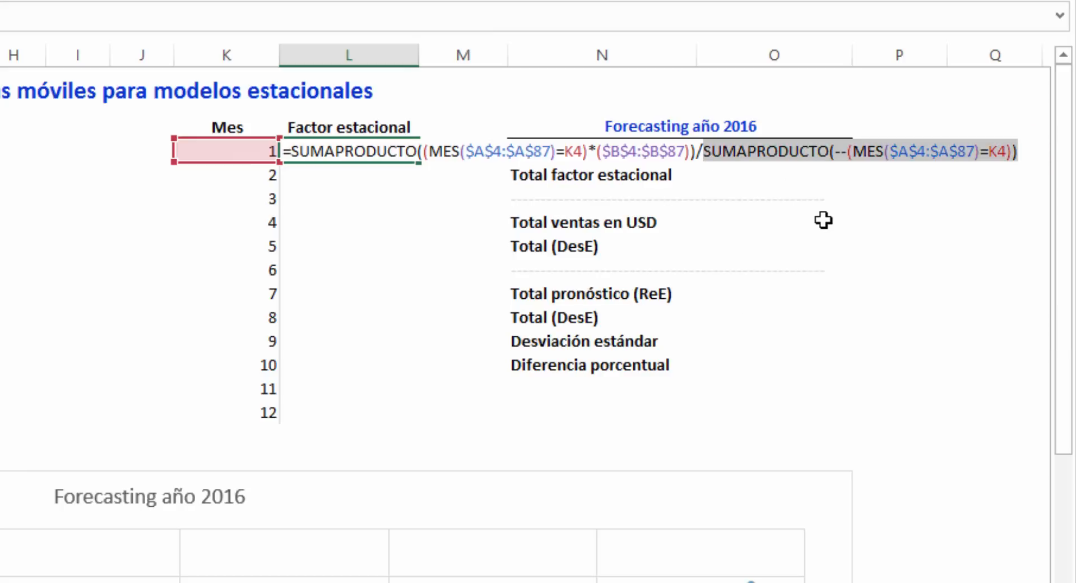
pyautogui.press('F9')
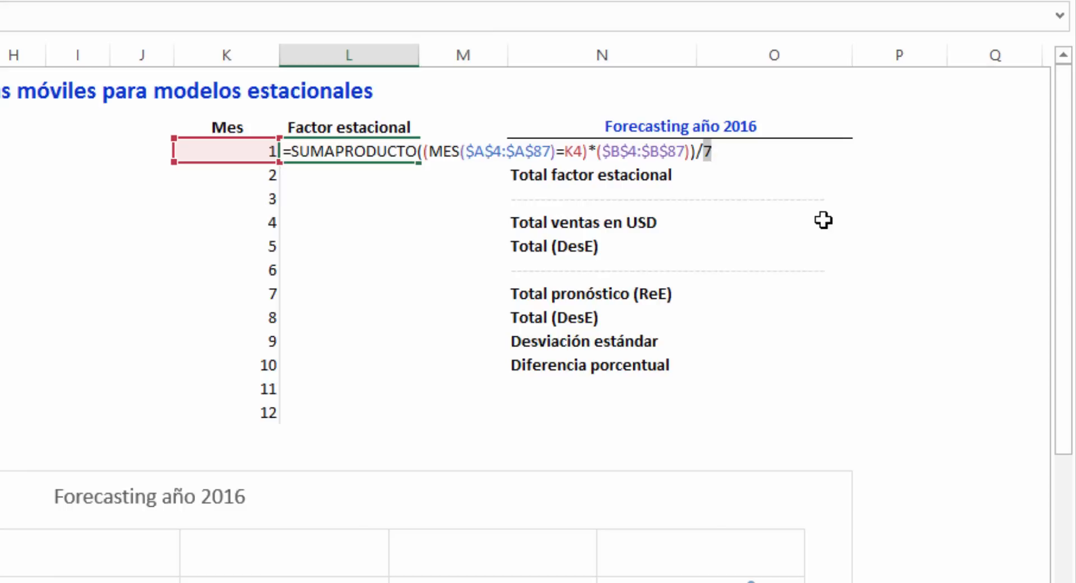
pyautogui.hotkey('ctrl', 'z')
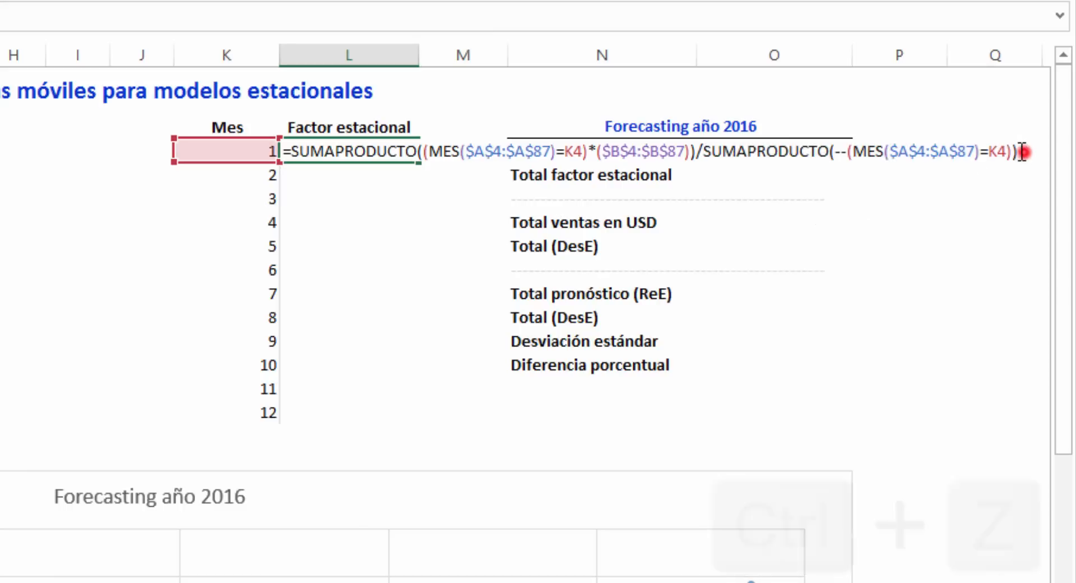
# Evaluate the entire quotient of both SUMAPRODUCTO functions in L4 to check the monthly average, and restore the formula.
pyautogui.moveTo(1018, 150); pyautogui.dragTo(291, 151)
pyautogui.press('F9')
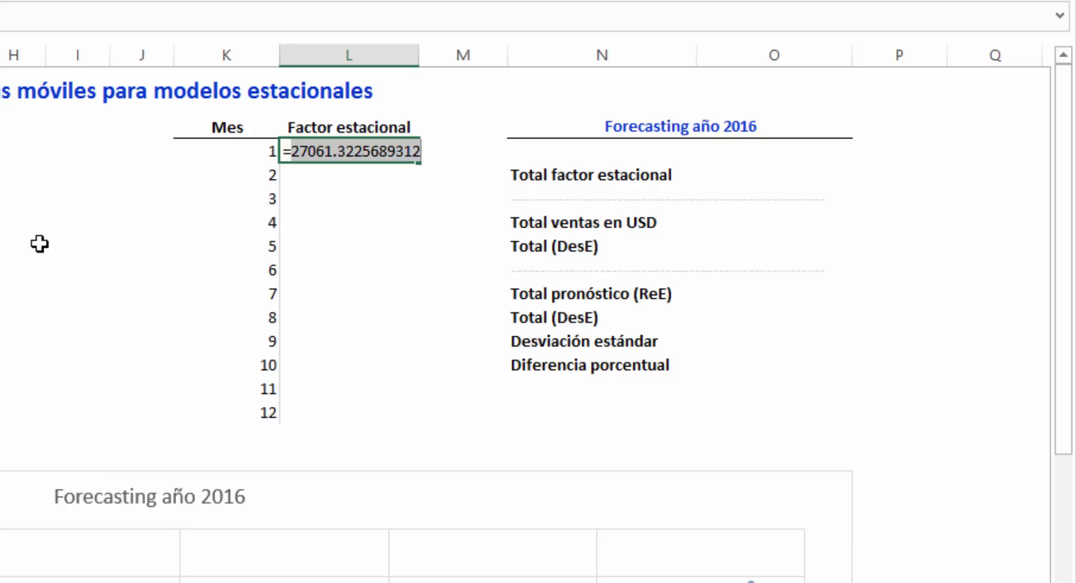
pyautogui.hotkey('ctrl', 'z')
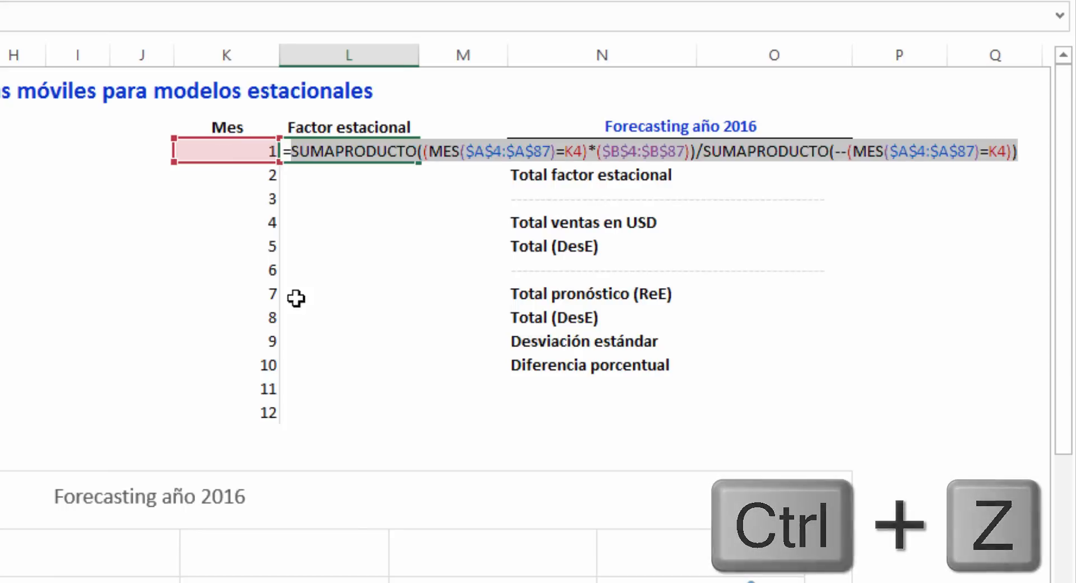
# Append a division by PROMEDIO($B$4:$B$87) to the L4 formula, with the sales range locked as absolute references.
pyautogui.click(1032, 157)
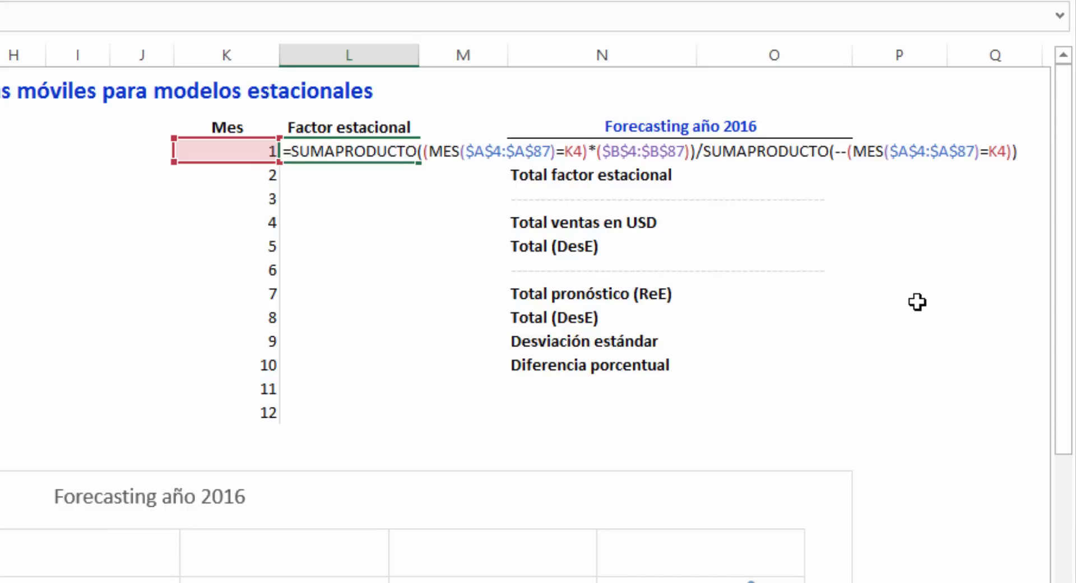
pyautogui.write('/promed')
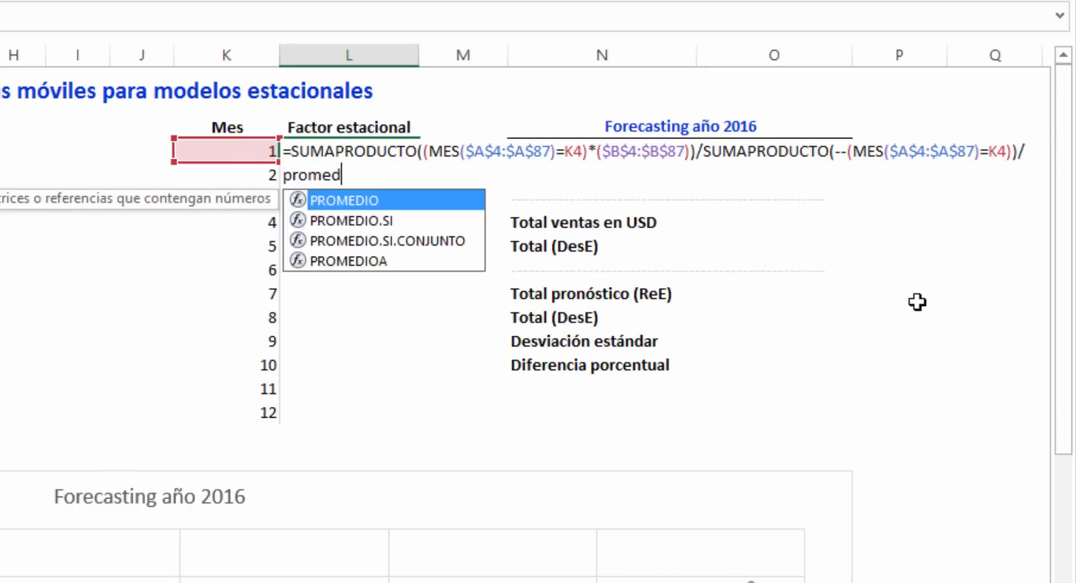
pyautogui.press('Tab')
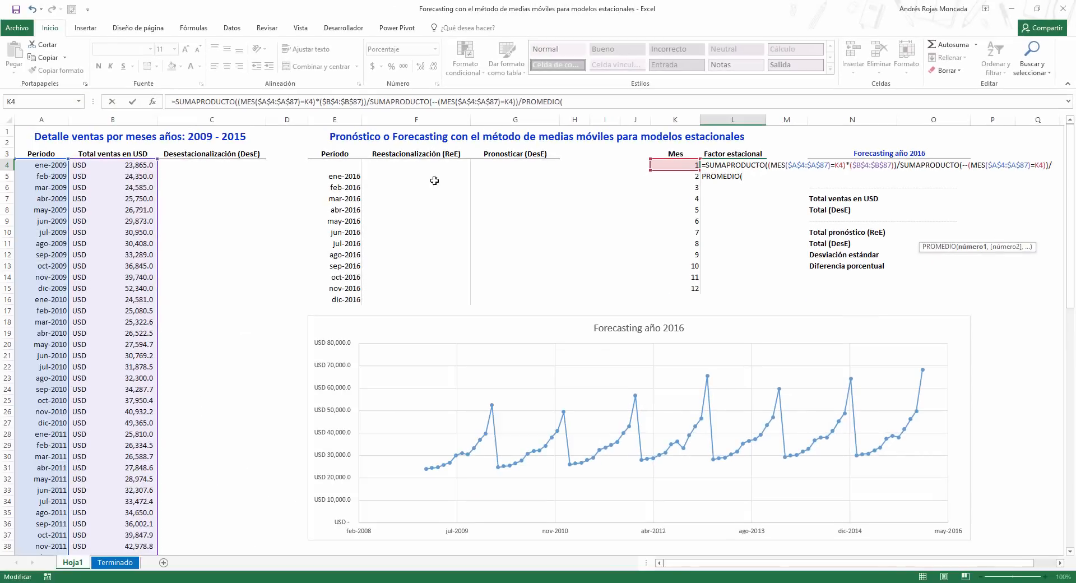
pyautogui.click(143, 165)
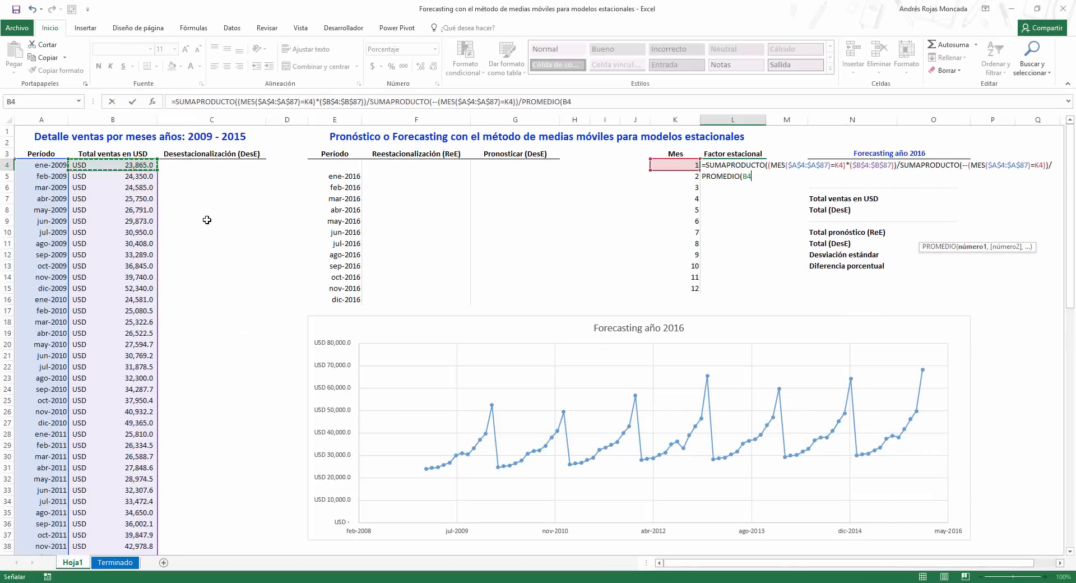
pyautogui.hotkey('ctrl', 'shift', 'Down')
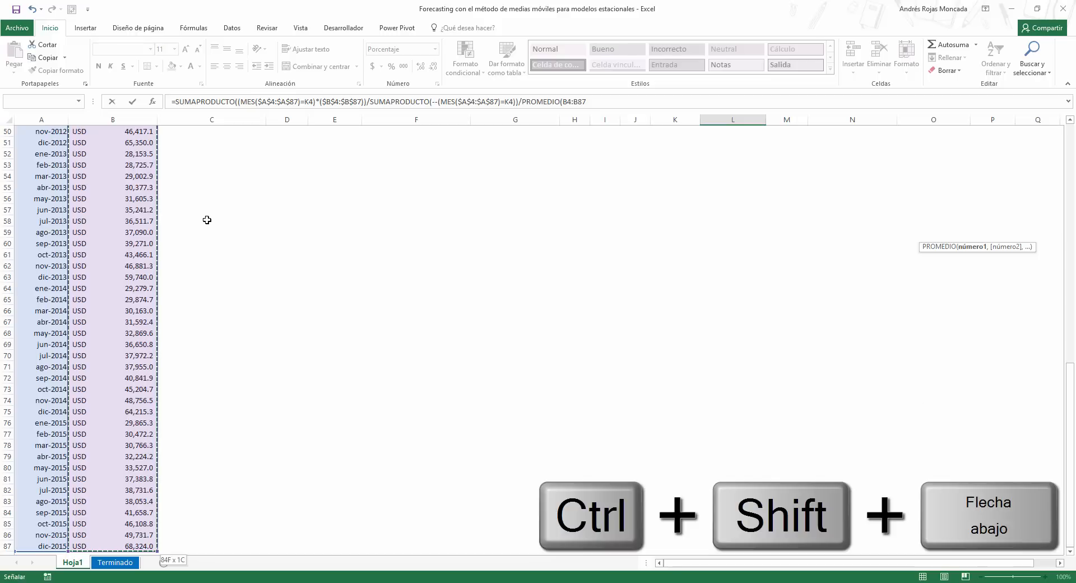
pyautogui.hotkey('ctrl', 'BackSpace')
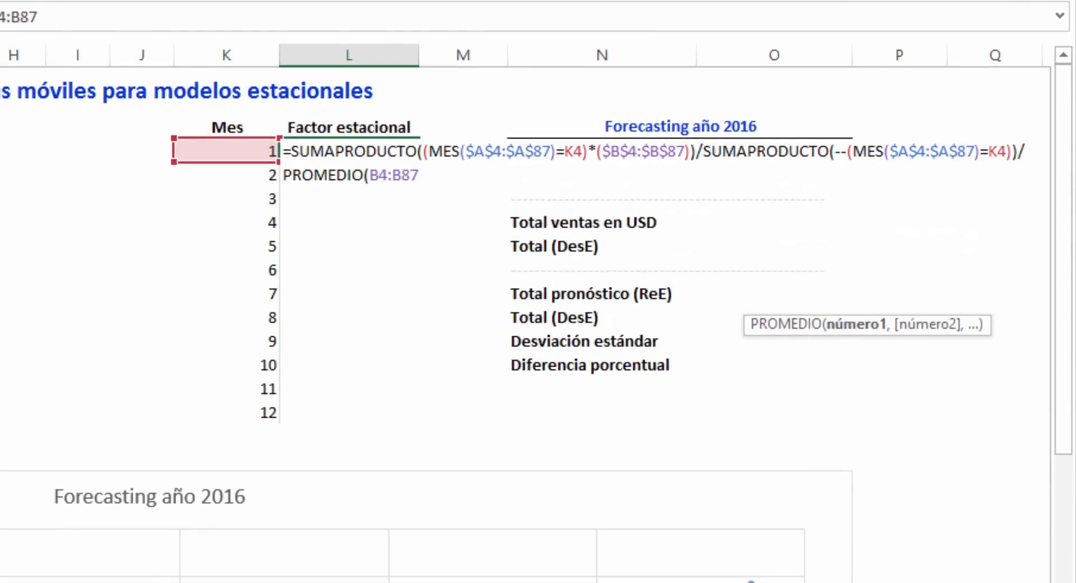
pyautogui.press('F4')
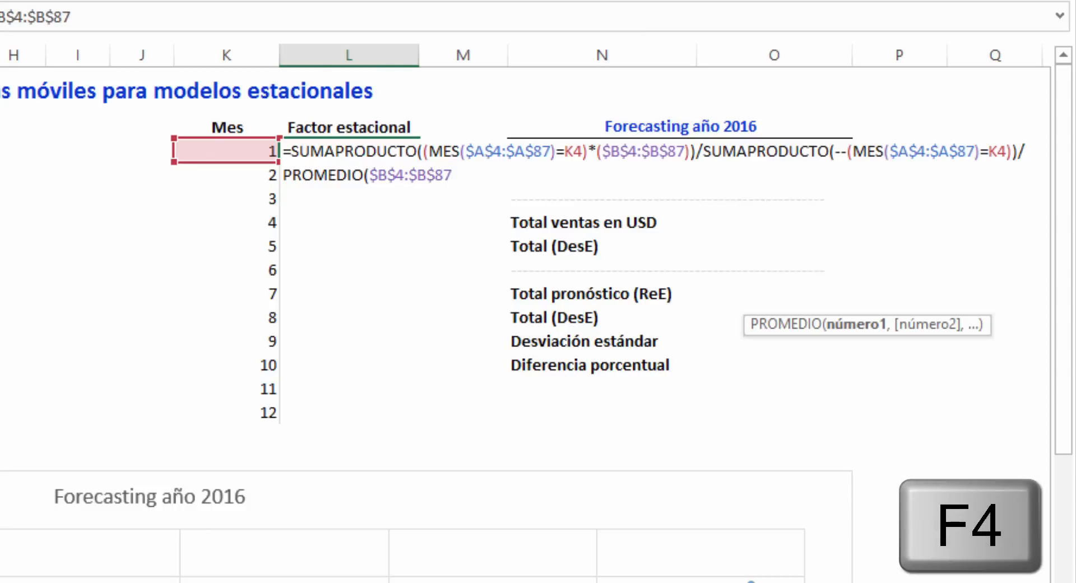
pyautogui.write(')')
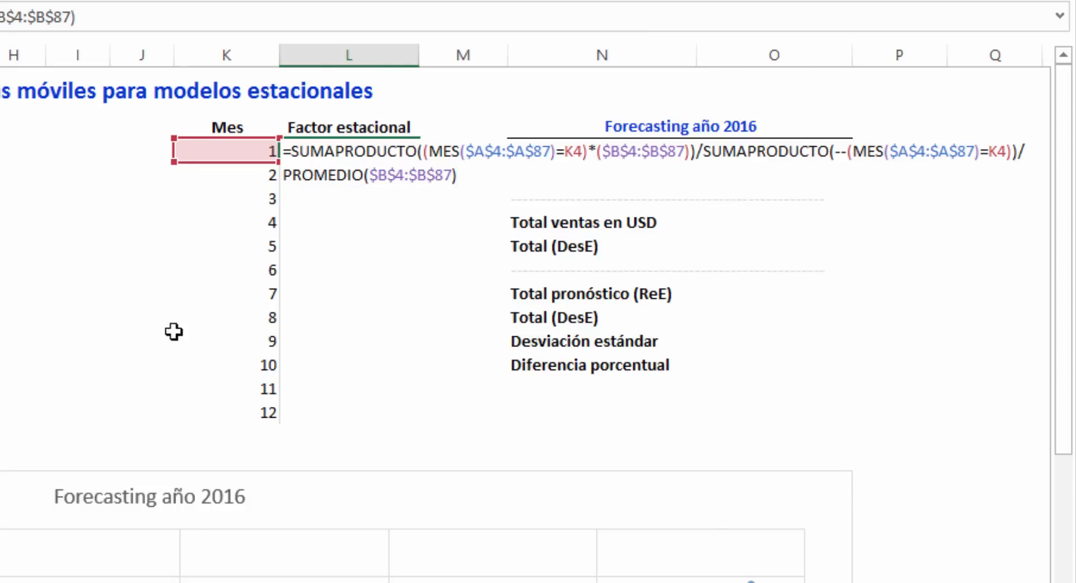
# Evaluate the divisor PROMEDIO($B$4:$B$87) in place within the L4 formula to check the overall sales average, and restore the formula text.
pyautogui.moveTo(465, 174); pyautogui.dragTo(288, 174)
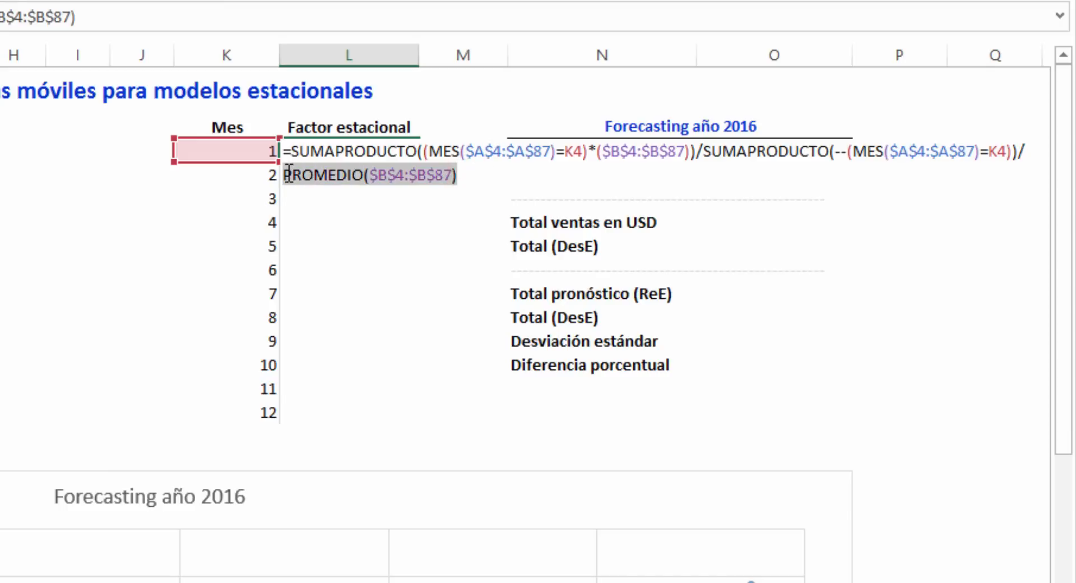
pyautogui.press('F9')
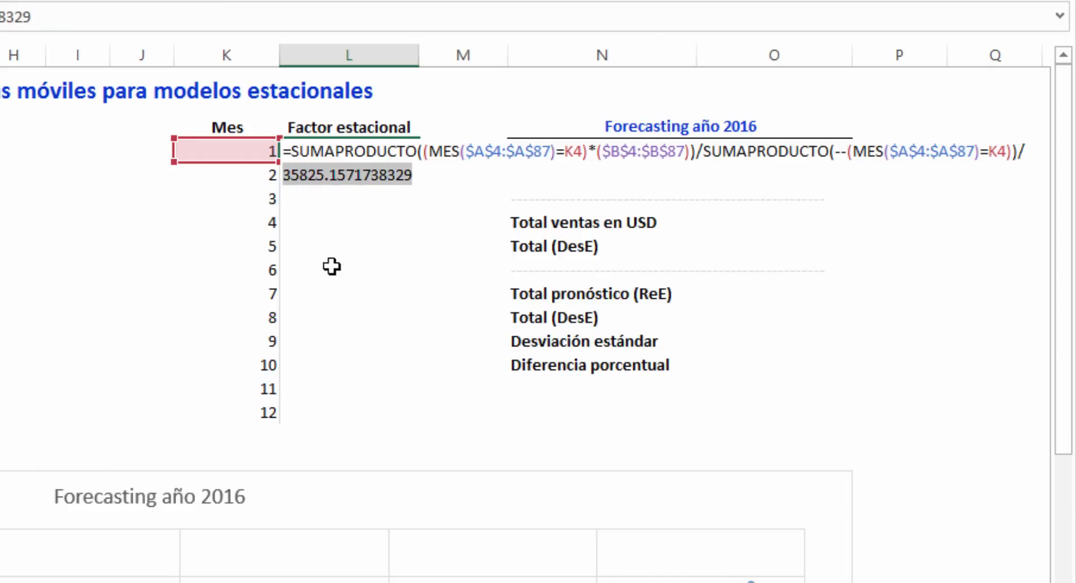
pyautogui.hotkey('ctrl', 'z')
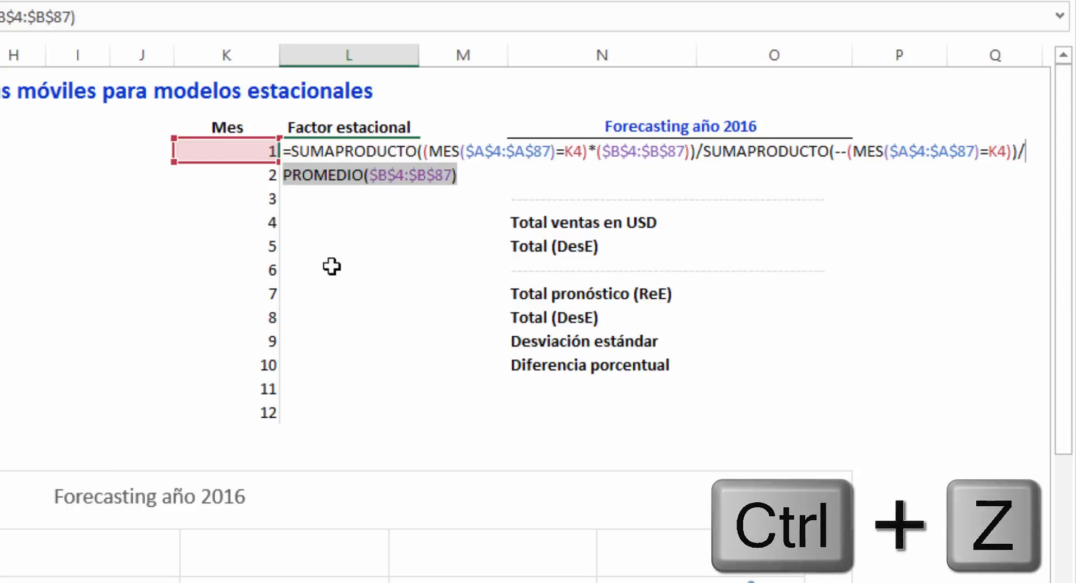
# Evaluate the whole L4 expression in place to check January's seasonal factor, and restore the formula text.
pyautogui.moveTo(465, 175); pyautogui.dragTo(291, 151)
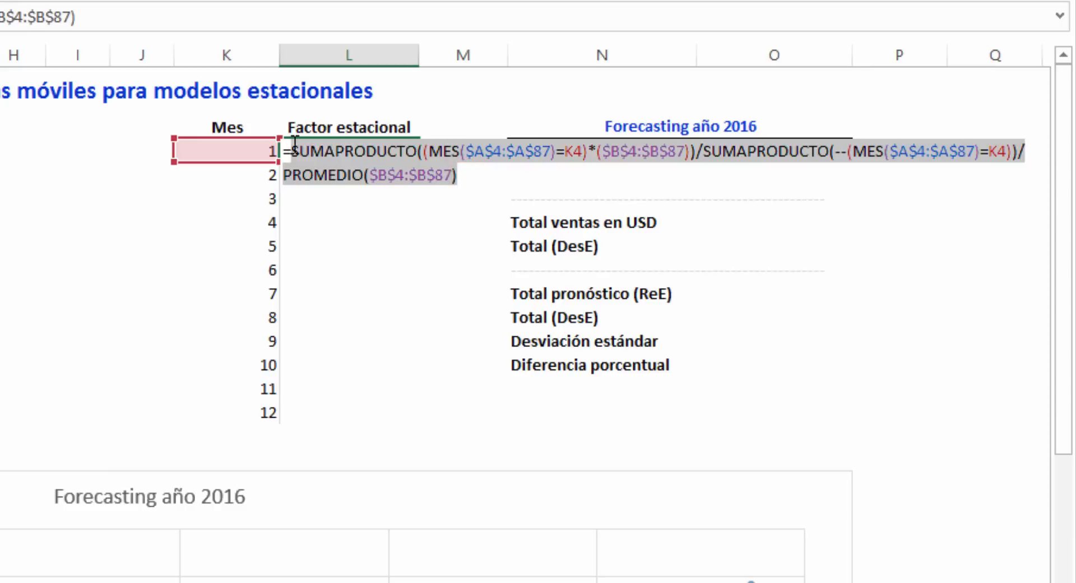
pyautogui.press('F9')
pyautogui.press('F9')
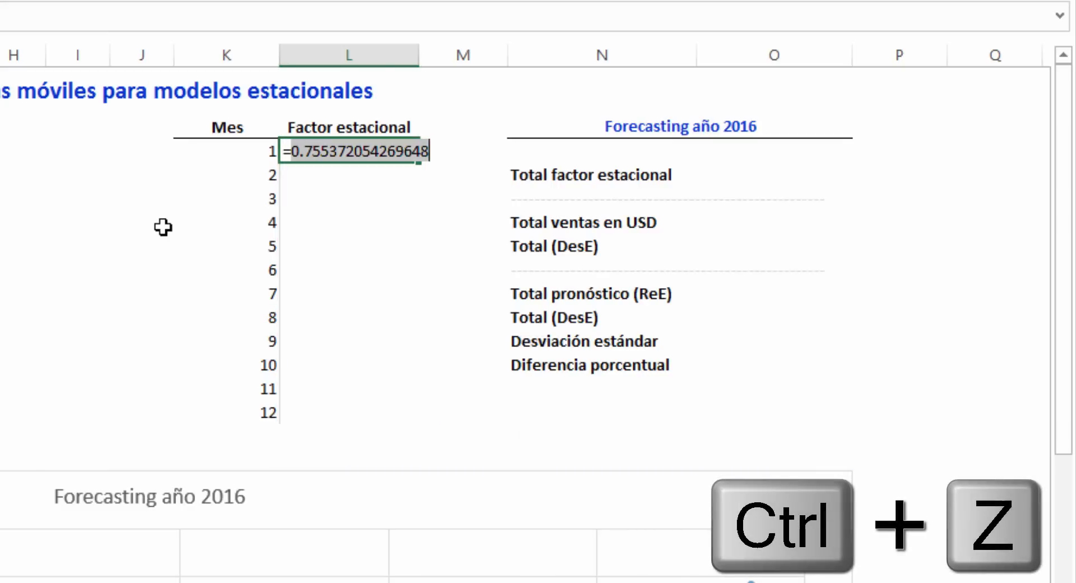
pyautogui.hotkey('ctrl', 'z')
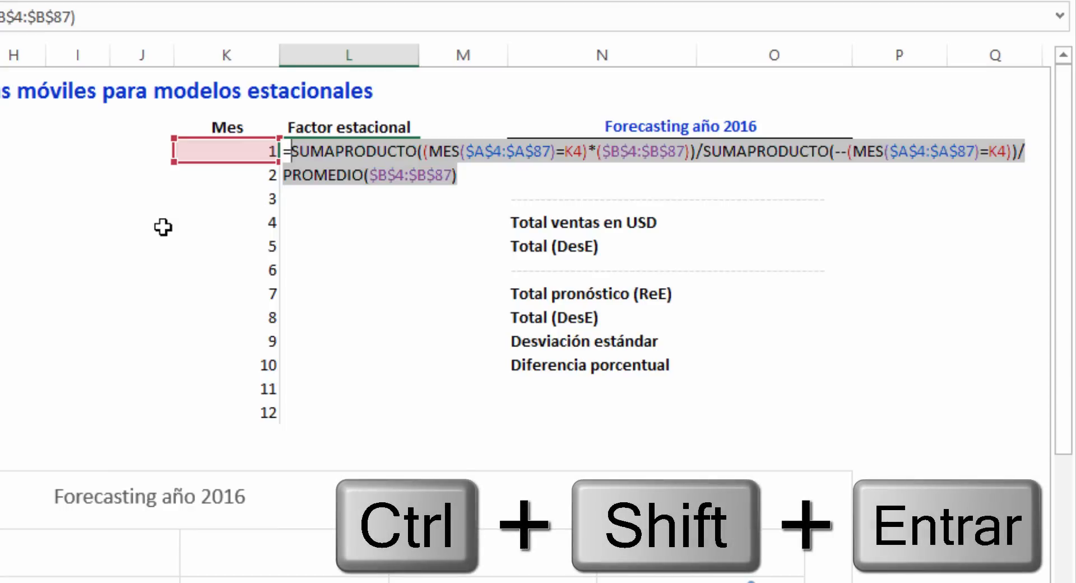
# Enter the L4 seasonal factor as an array formula and copy it to L5:L15 for months 2 to 12.
pyautogui.hotkey('ctrl', 'shift', 'Return')
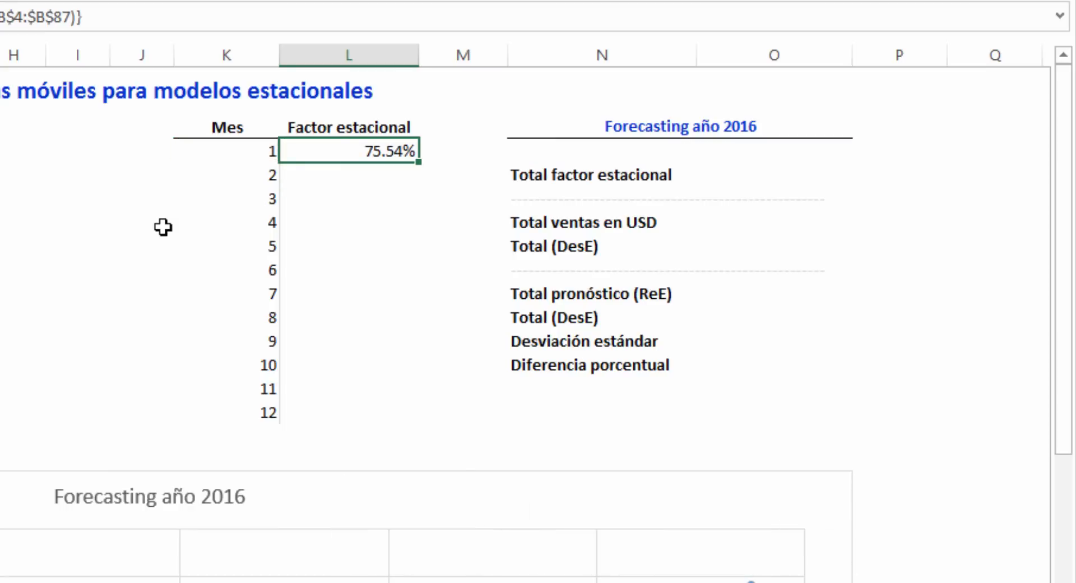
pyautogui.hotkey('ctrl', 'c')
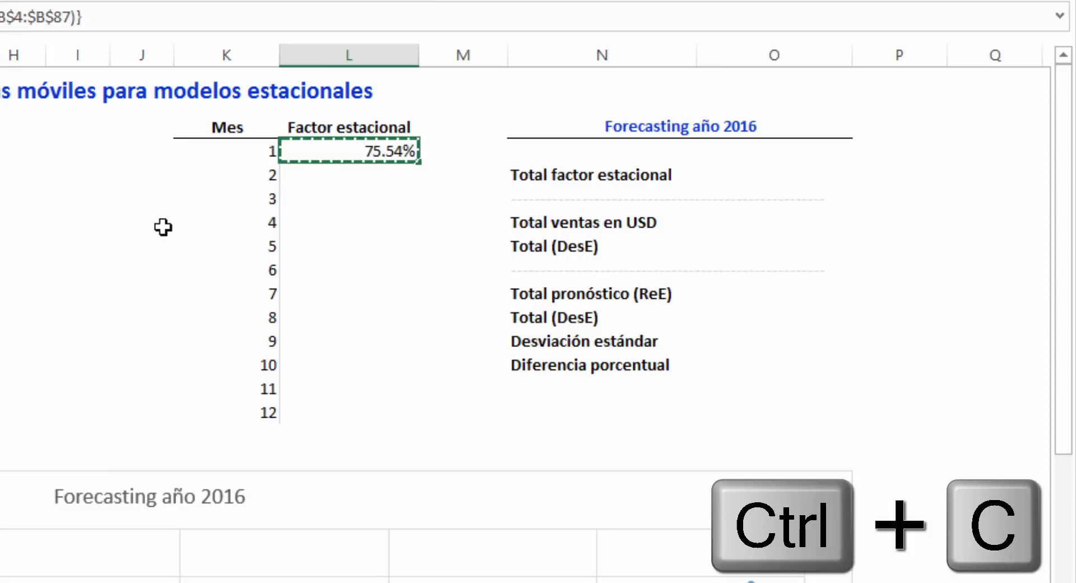
pyautogui.moveTo(322, 175); pyautogui.dragTo(343, 404)
pyautogui.press('Return')
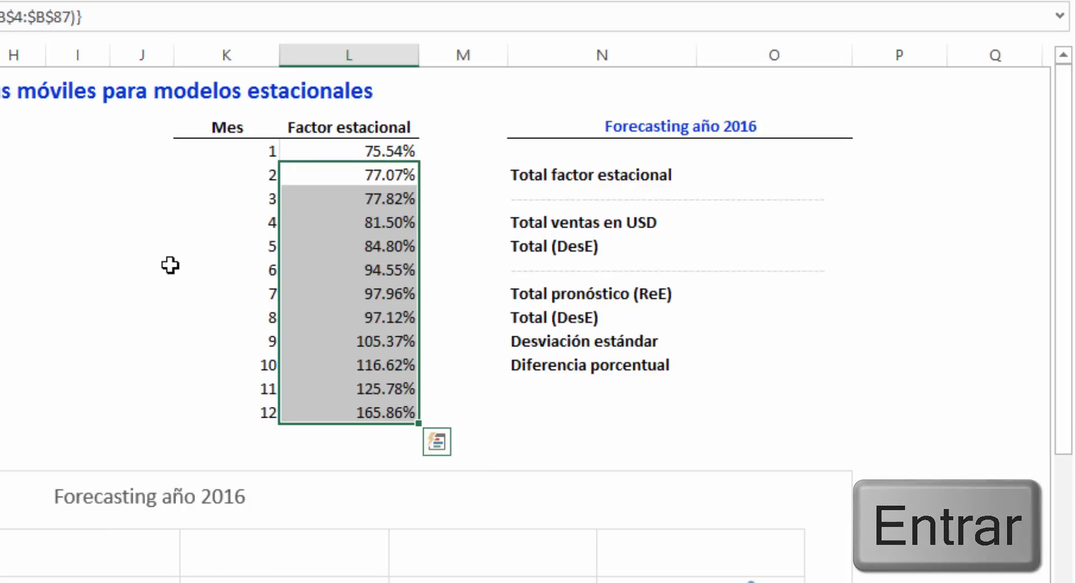
pyautogui.click(77, 128)
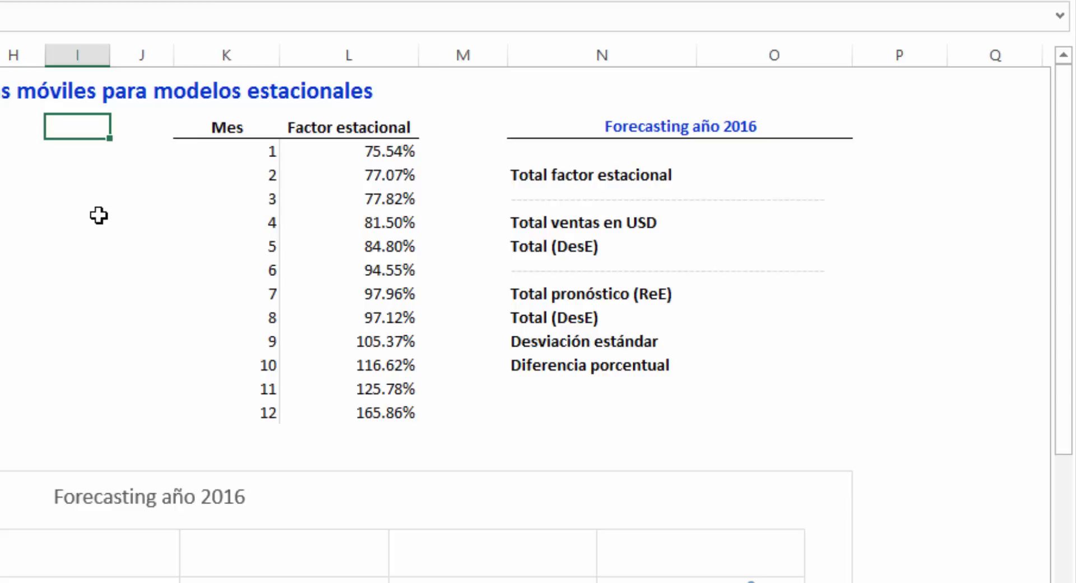
# Calculate the Total factor estacional in O5 with =SUMA(L4:L15).
pyautogui.click(755, 168)
pyautogui.write('=suma')
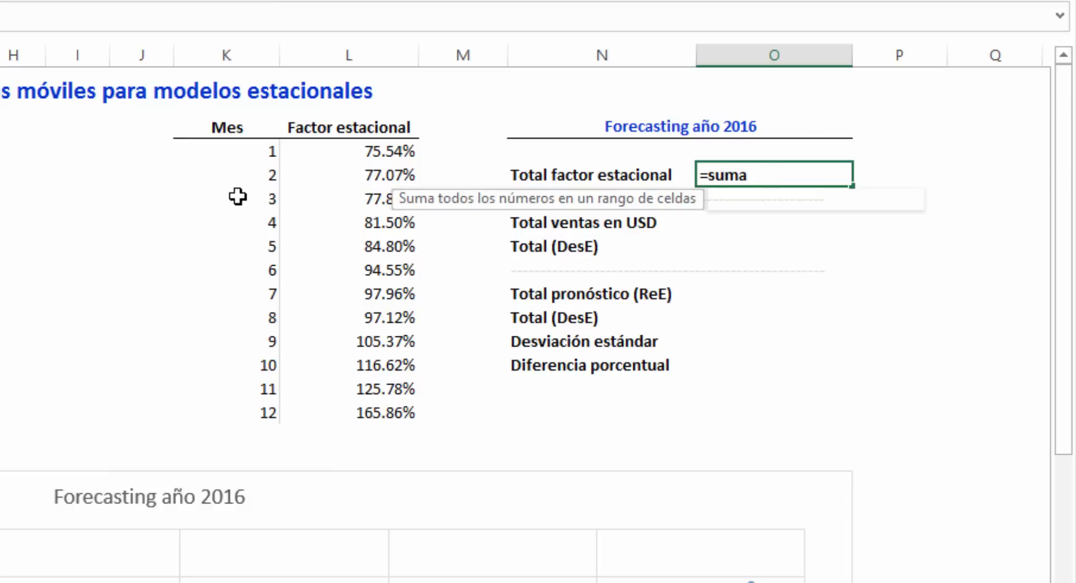
pyautogui.press('Tab')
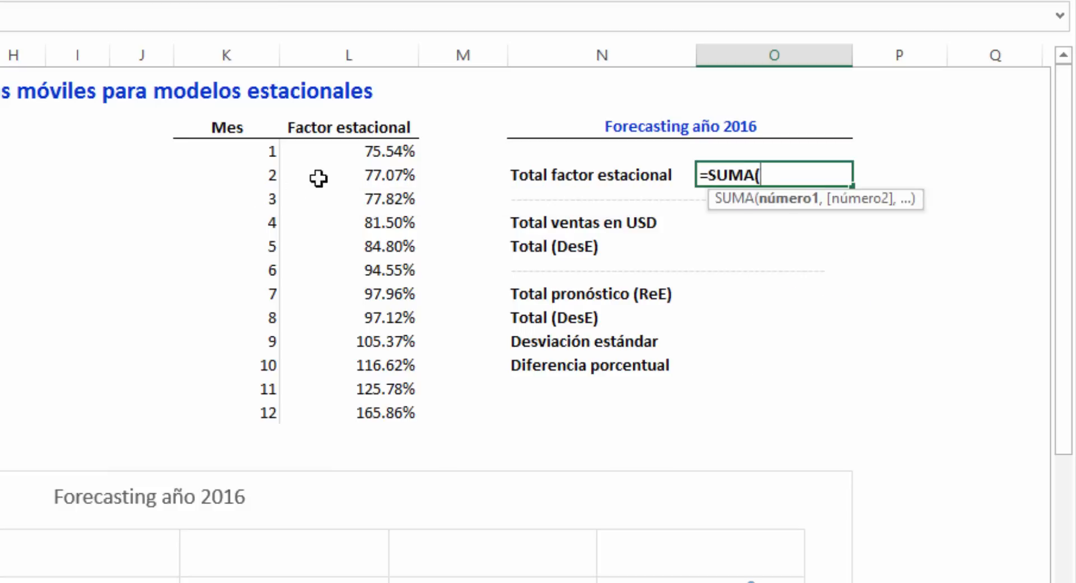
pyautogui.moveTo(349, 150); pyautogui.dragTo(356, 422)
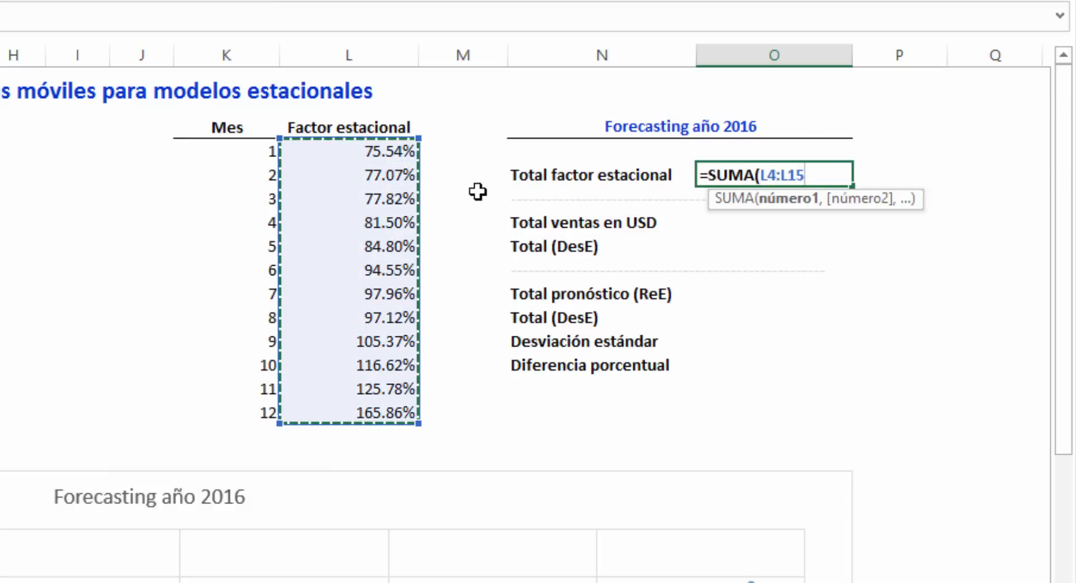
pyautogui.write(')')
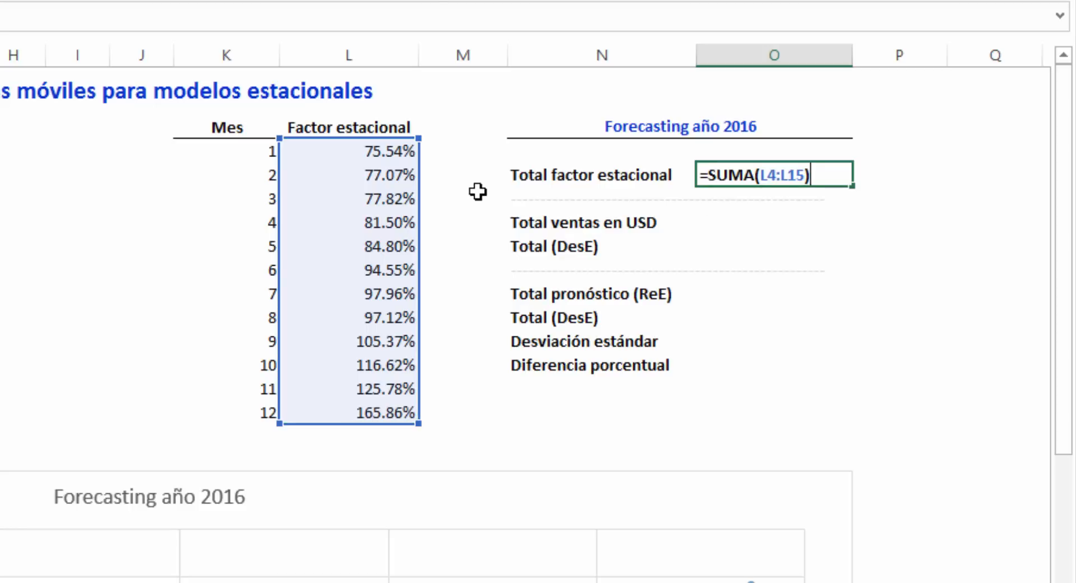
pyautogui.press('Return')
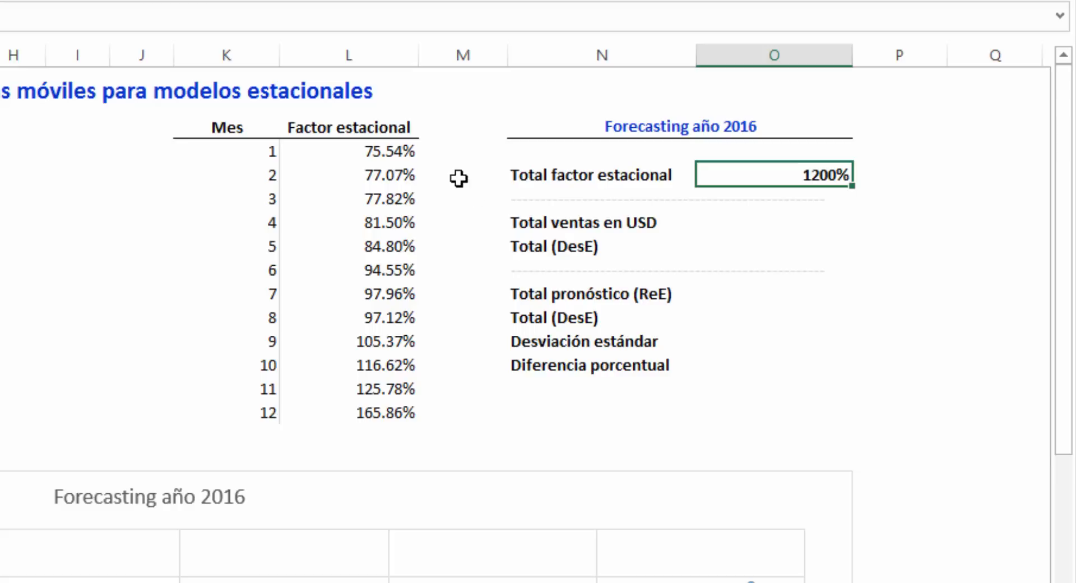
pyautogui.click(75, 120)
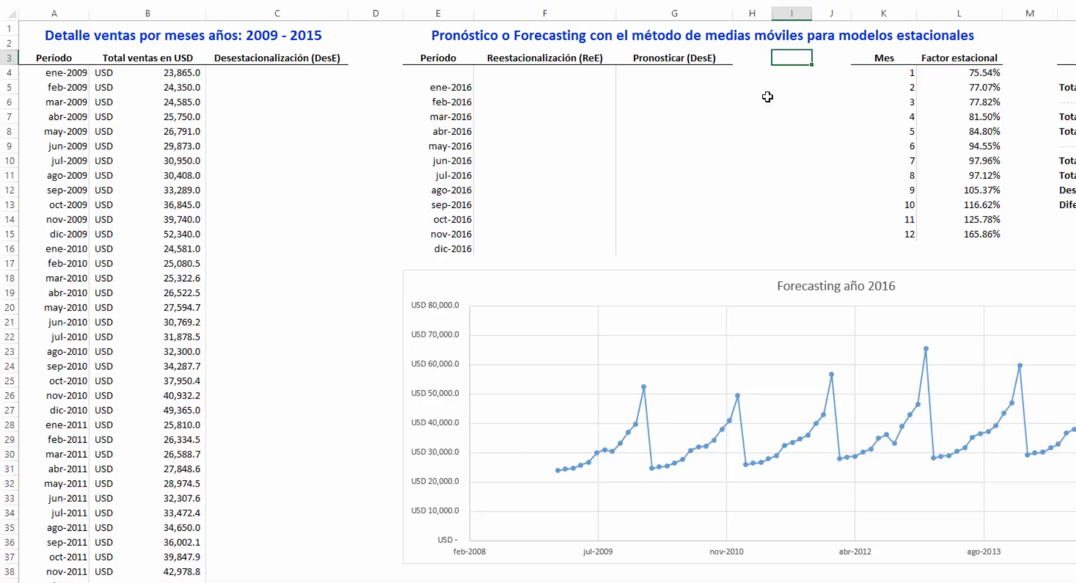
# Start the Desestacionalización formula in C4 by dividing B4 by a BUSCARV whose lookup value is MES(A4).
pyautogui.click(333, 72)
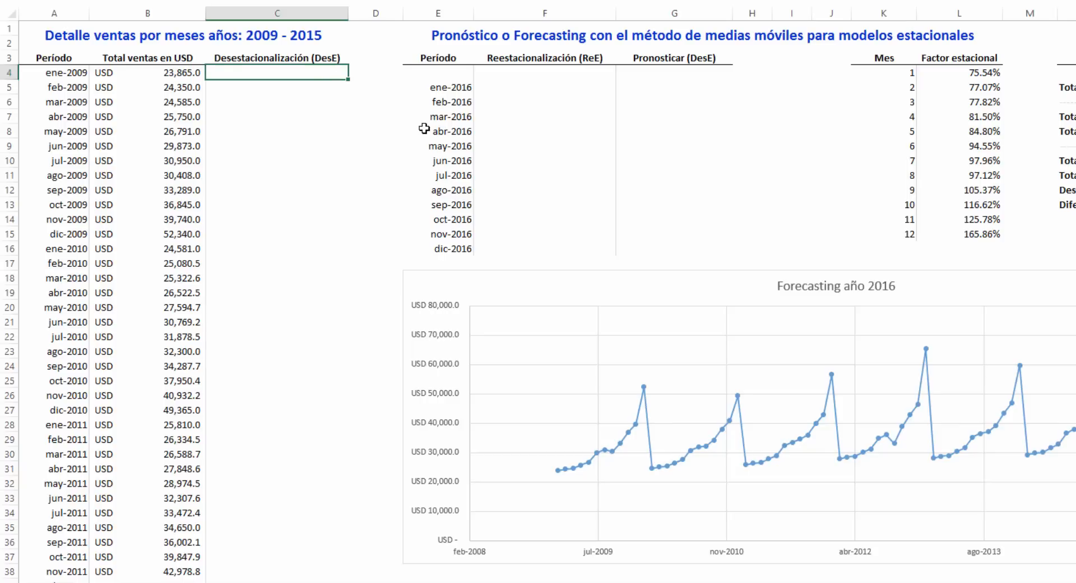
pyautogui.write('=')
pyautogui.click(175, 72)
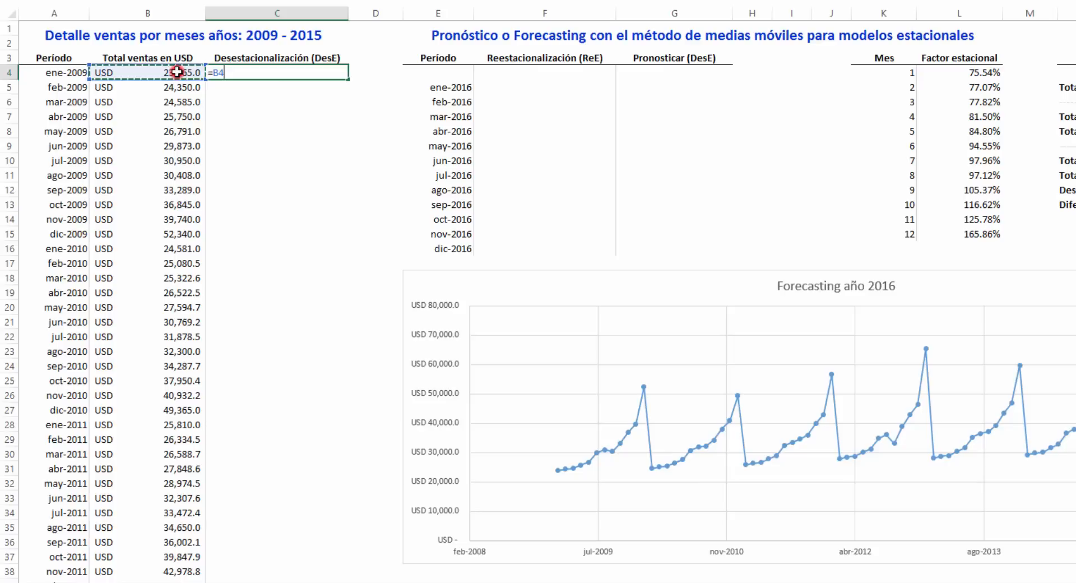
pyautogui.write('/buscar')
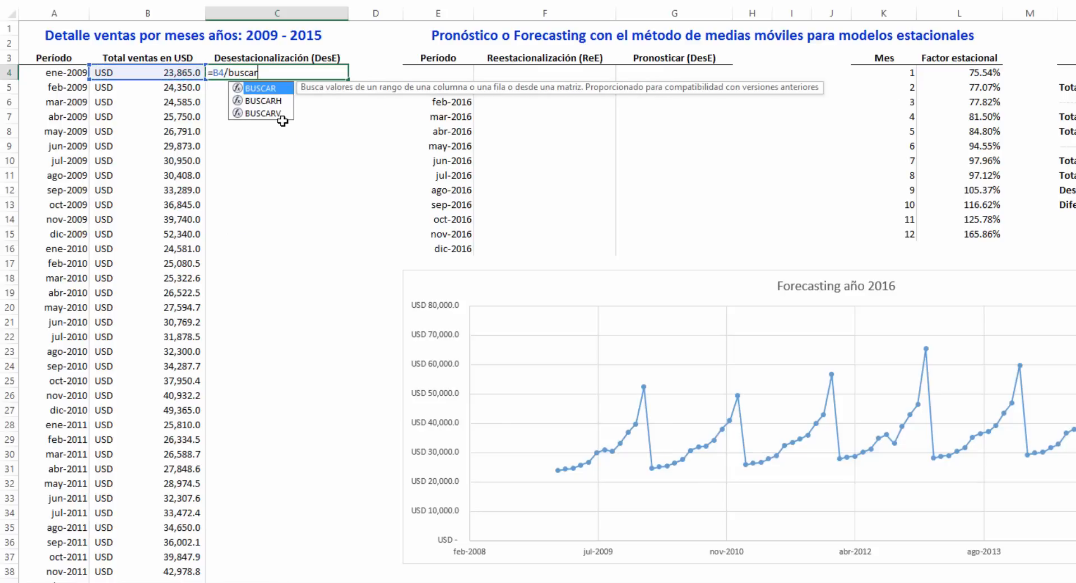
pyautogui.click(282, 117)
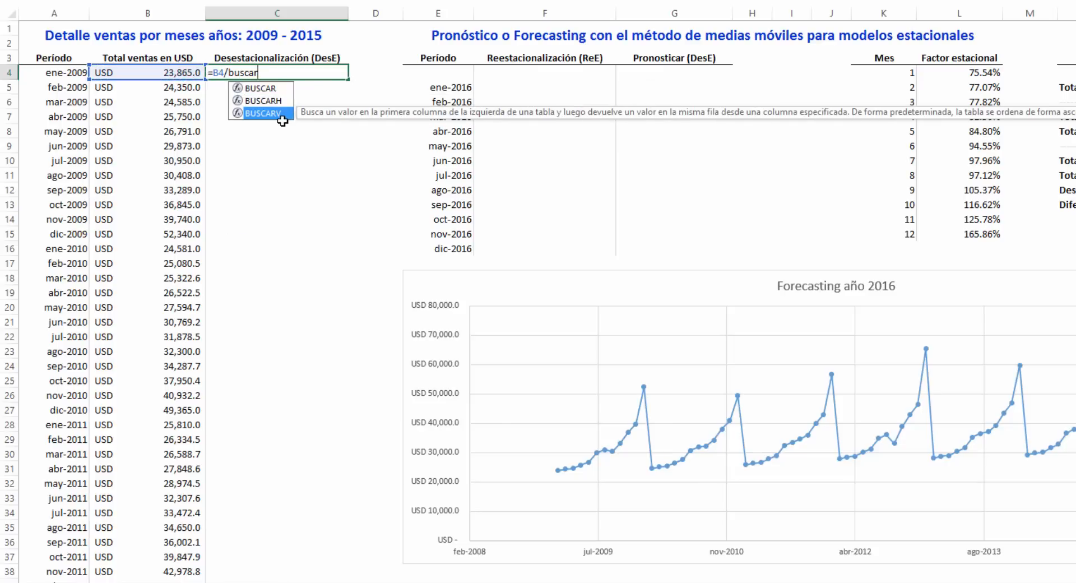
pyautogui.doubleClick(282, 115)
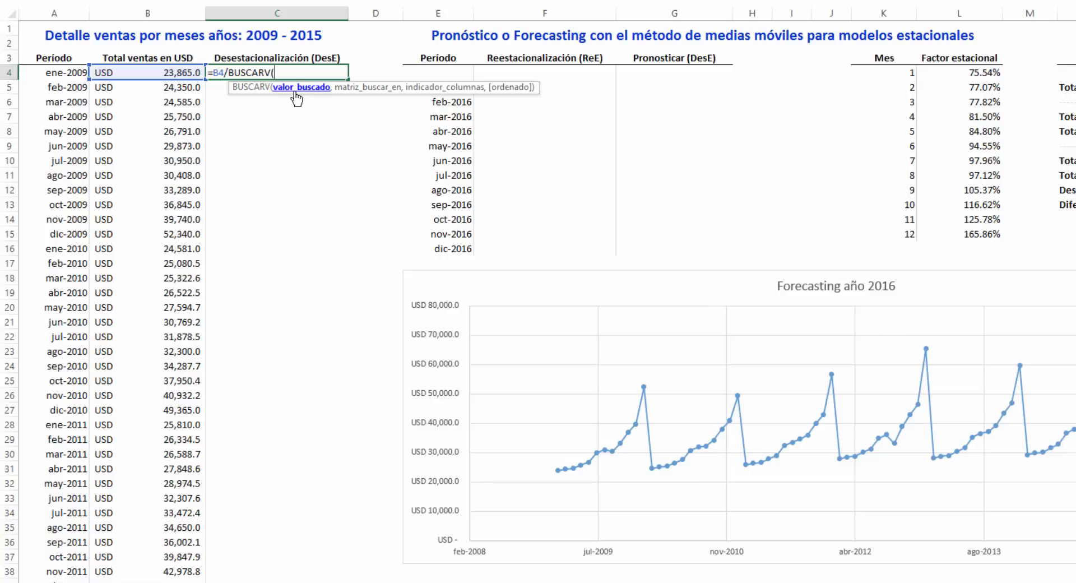
pyautogui.write('mes')
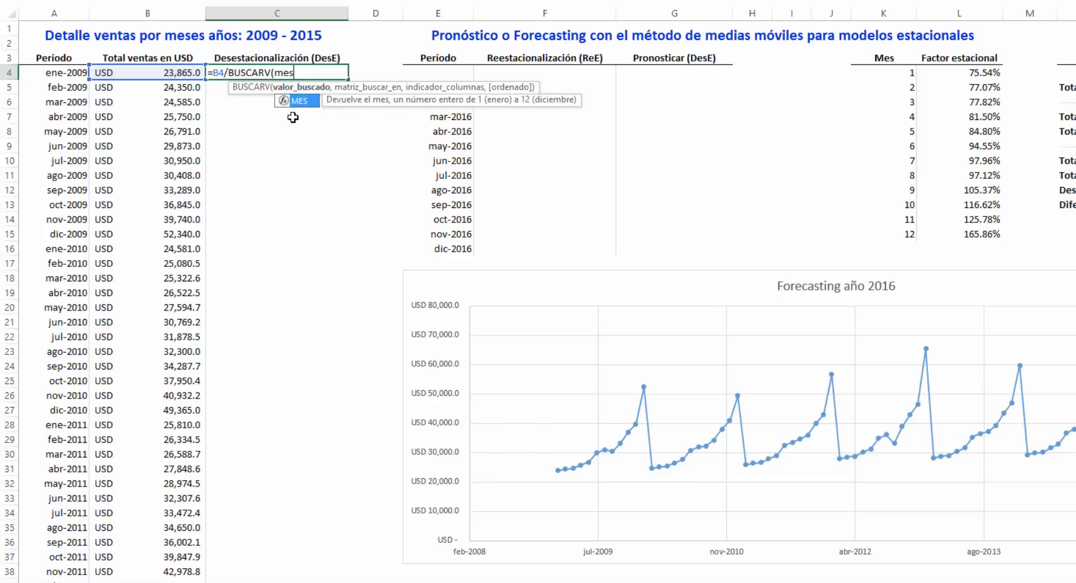
pyautogui.write('(')
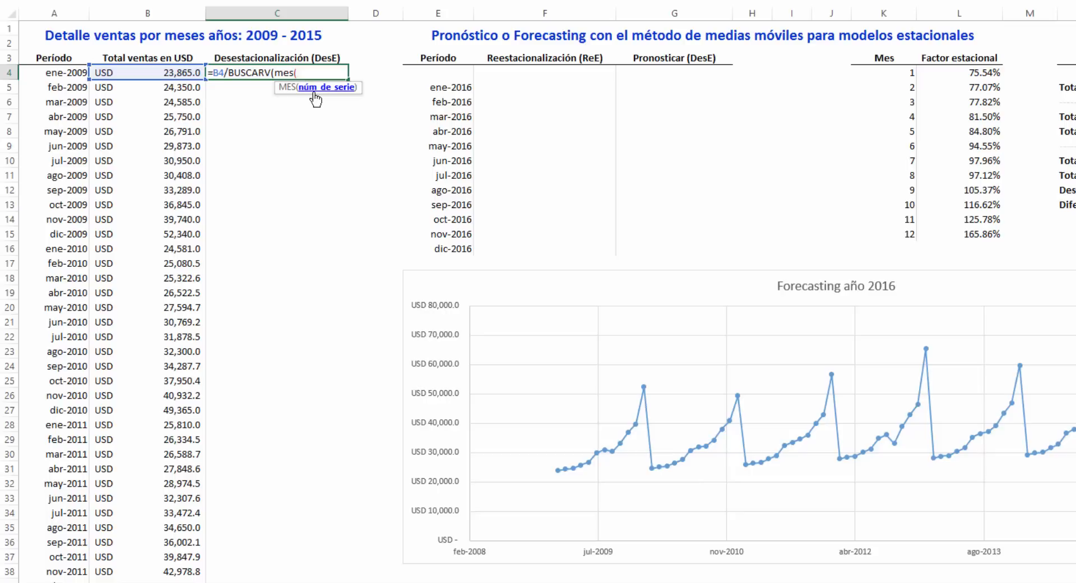
pyautogui.click(80, 75)
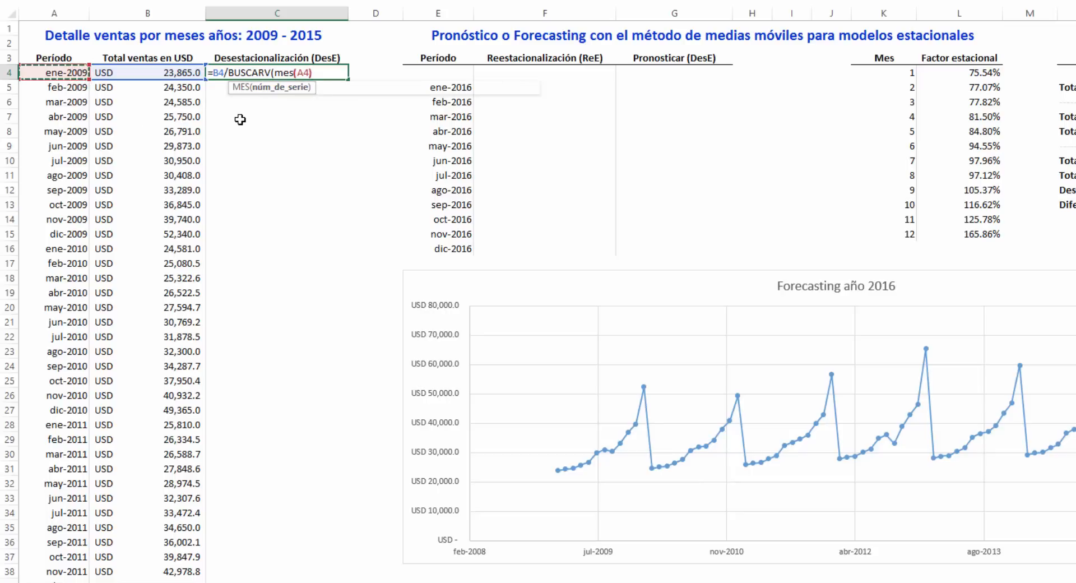
pyautogui.write('),')
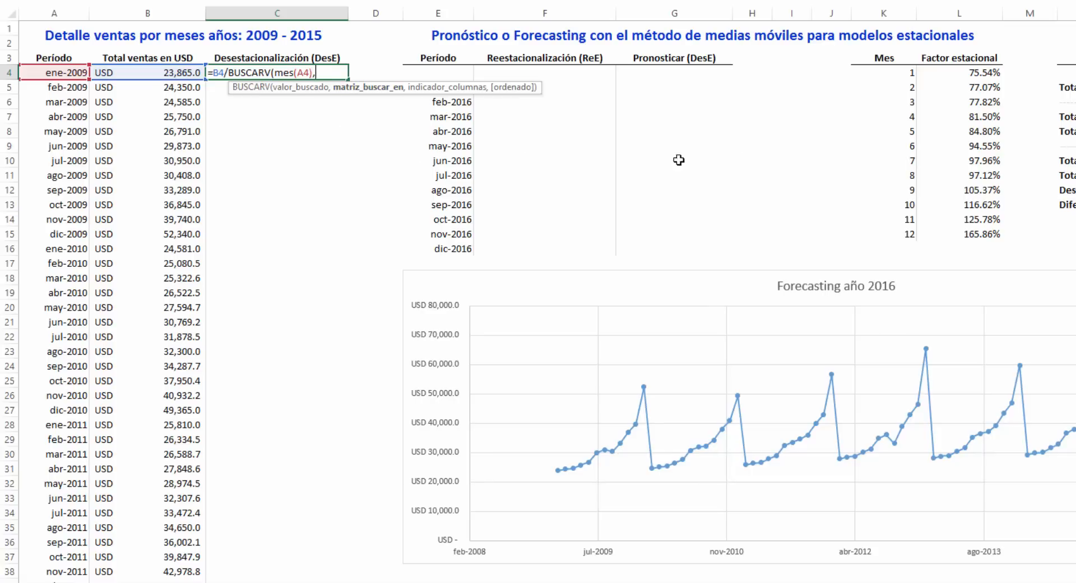
# Complete the C4 BUSCARV with the absolute range $K$3:$L$15, column 2 and exact match FALSO, and enter the formula.
pyautogui.moveTo(884, 57); pyautogui.dragTo(937, 234)
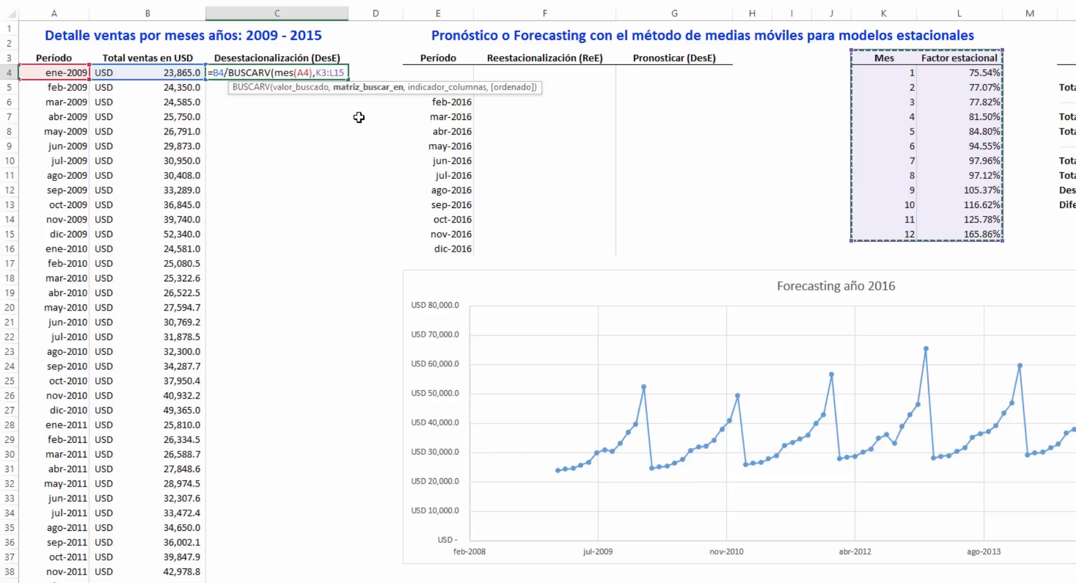
pyautogui.press('F4')
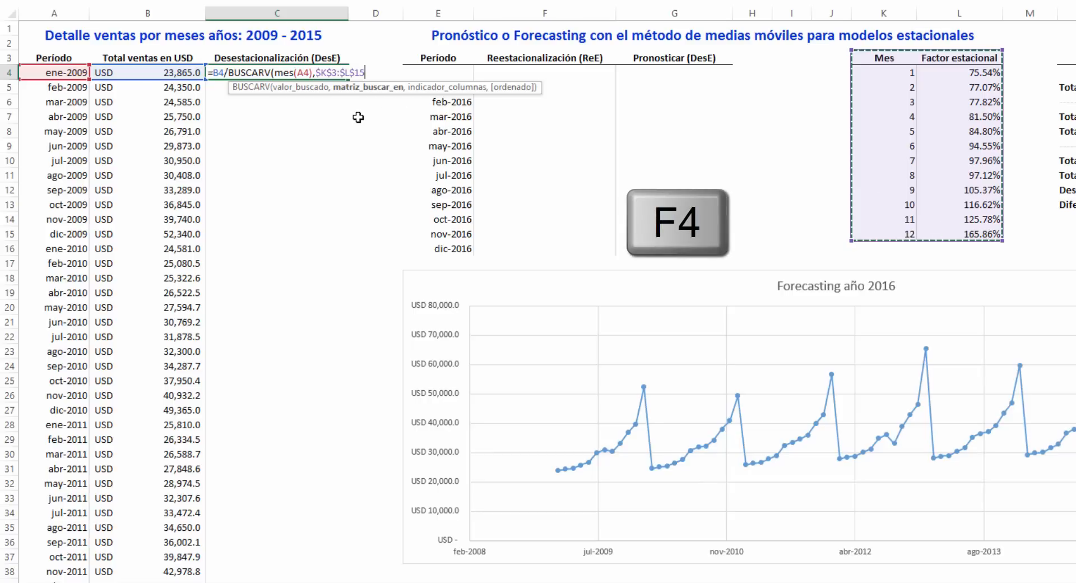
pyautogui.write(',')
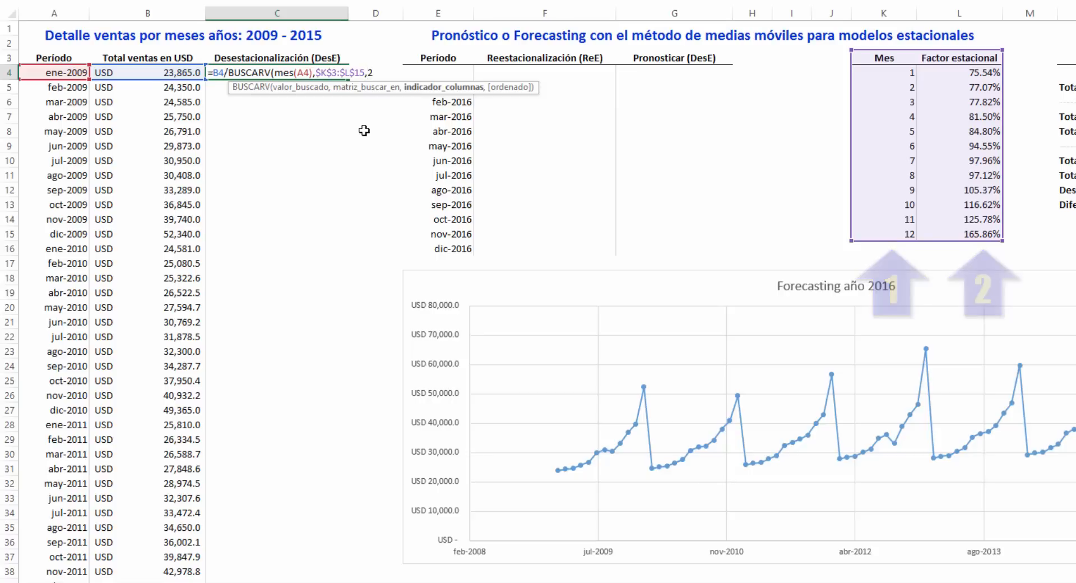
pyautogui.write('2,')
pyautogui.press('Down')
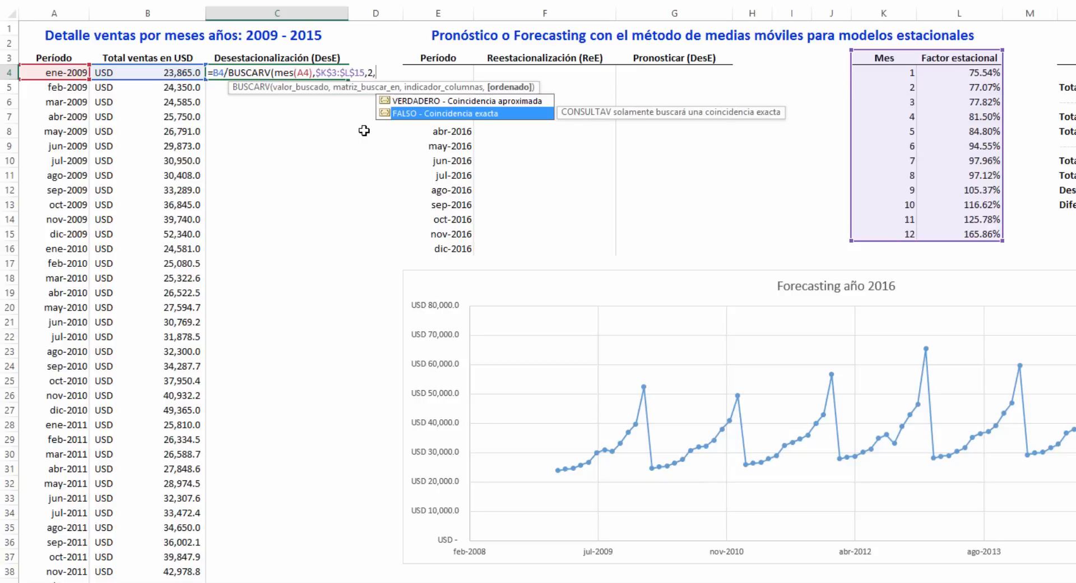
pyautogui.press('Tab')
pyautogui.write(')')
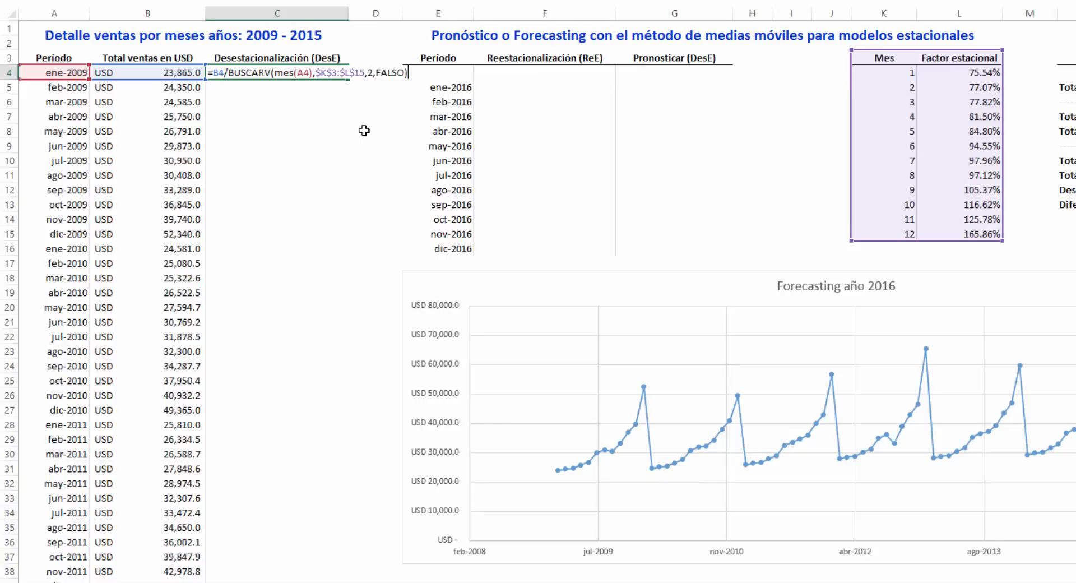
pyautogui.hotkey('ctrl', 'Return')
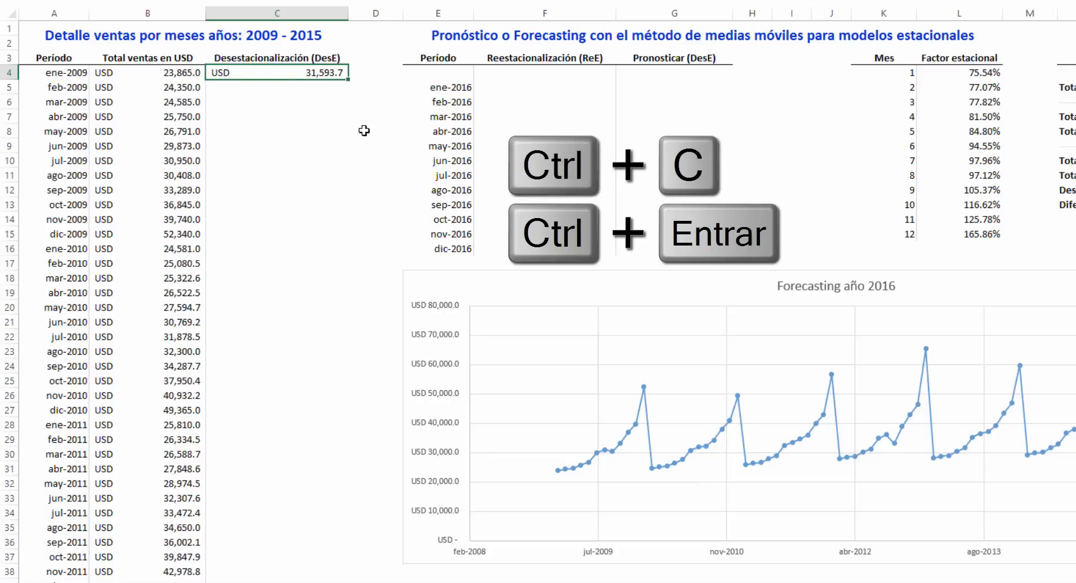
# Copy the C4 Desestacionalización formula down column C through C87, the dic-2015 row.
pyautogui.hotkey('ctrl', 'c')
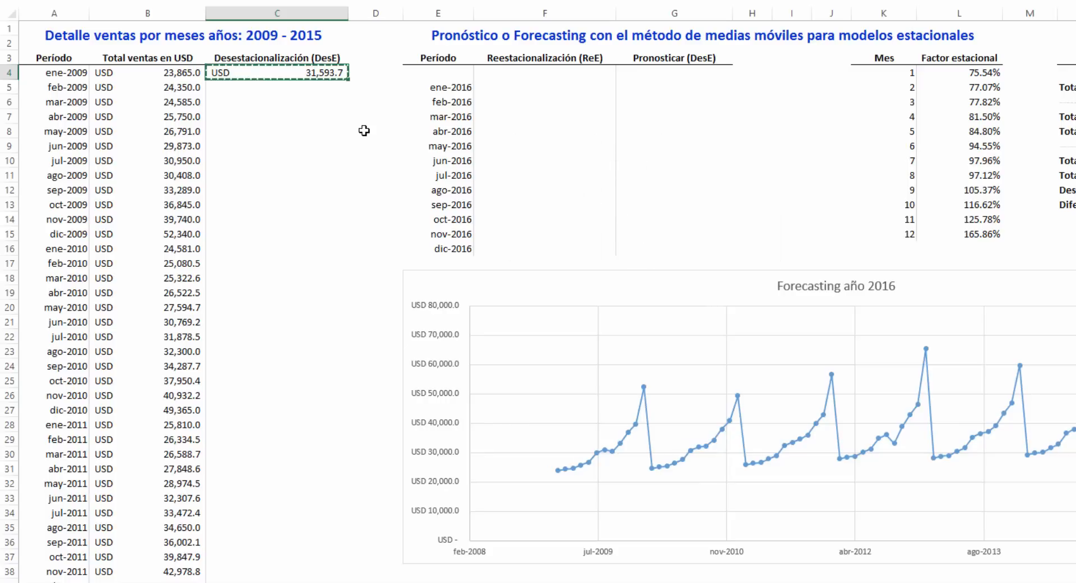
pyautogui.press('Left')
pyautogui.press('Left')
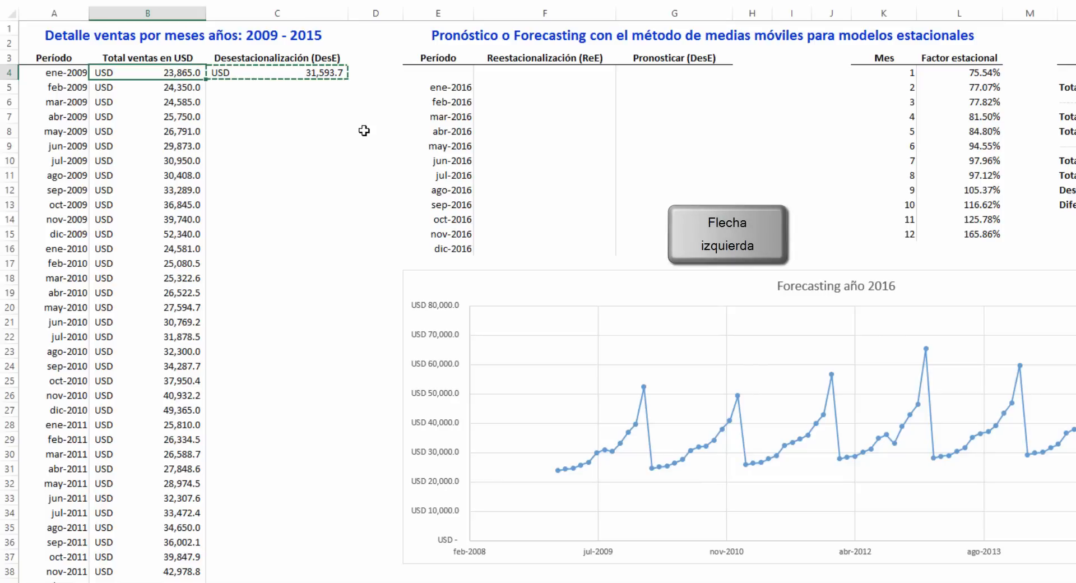
pyautogui.hotkey('ctrl', 'Down')
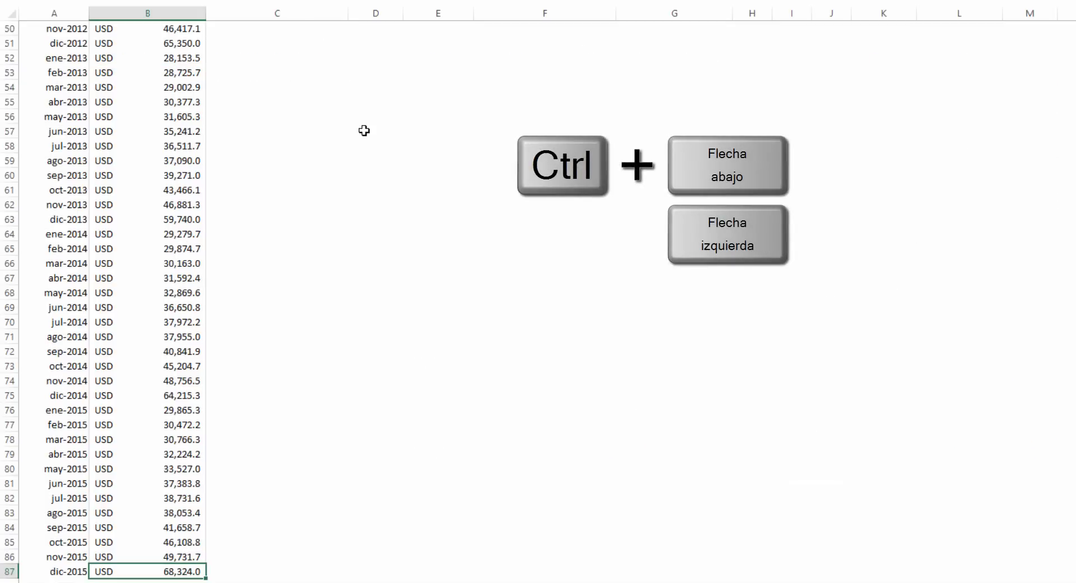
pyautogui.press('Right')
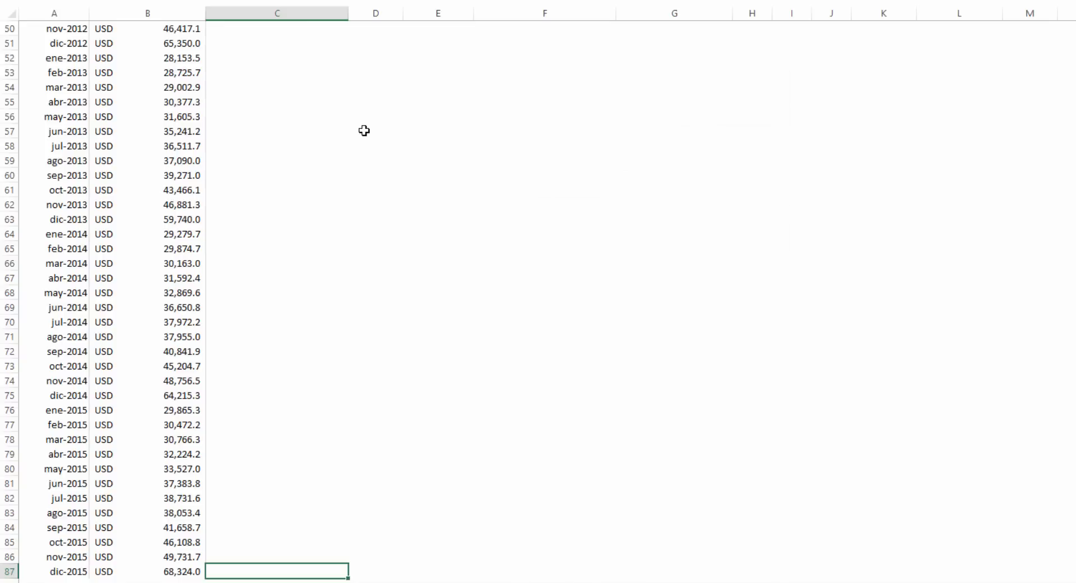
pyautogui.hotkey('ctrl', 'shift', 'Up')
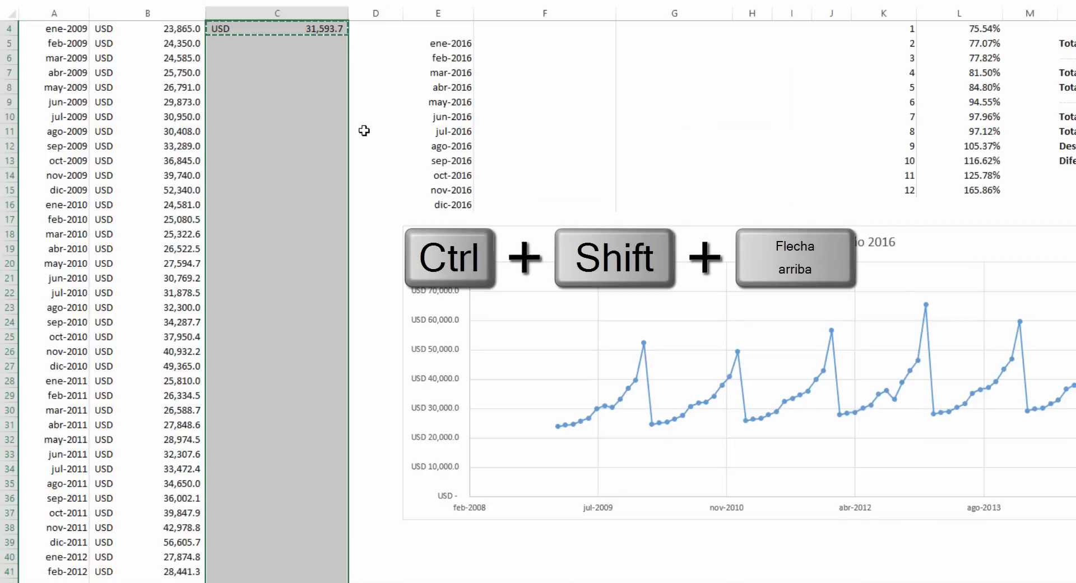
pyautogui.scroll(1, 364, 131)
pyautogui.press('Return')
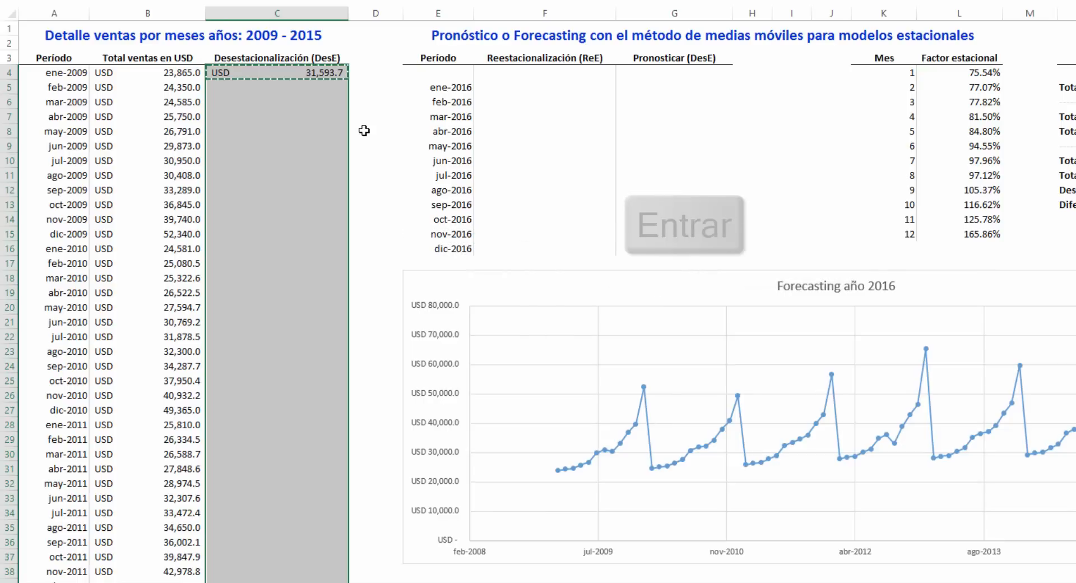
pyautogui.press('Return')
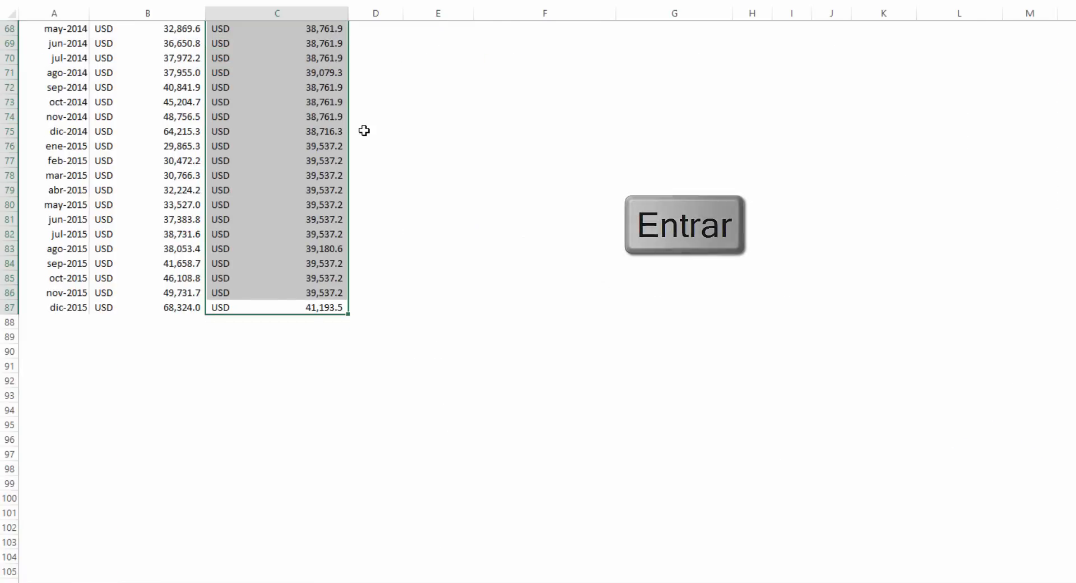
pyautogui.press('Up')
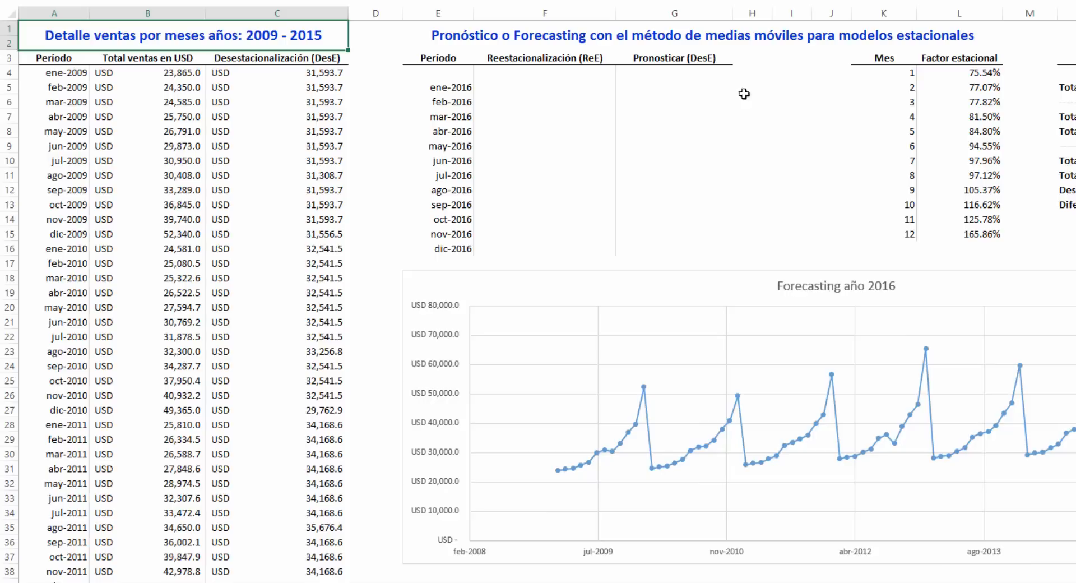
pyautogui.click(790, 60)
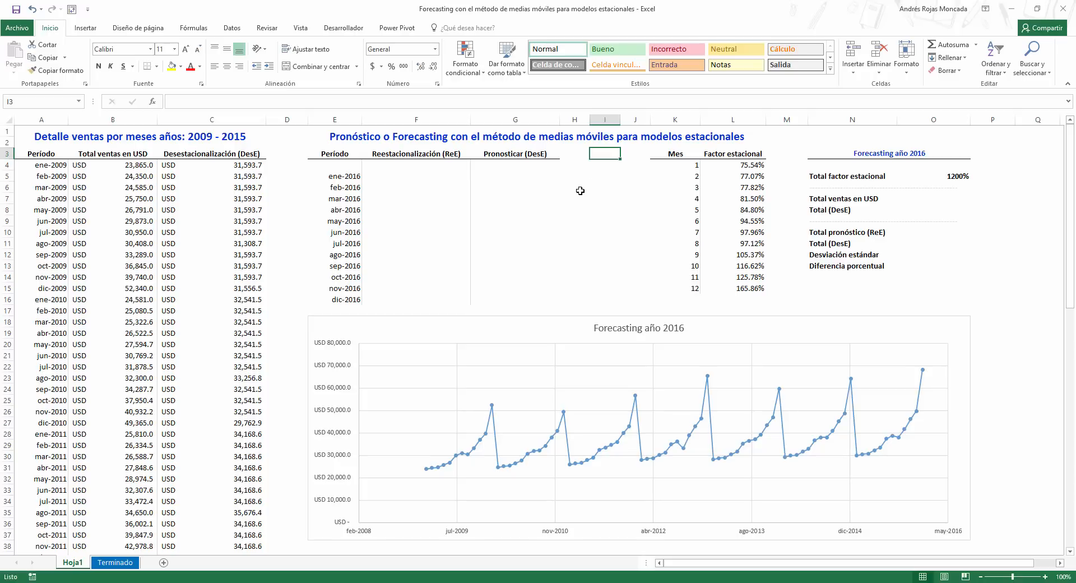
# Add a new data series to the Forecasting año 2016 chart with X values =Hoja1!$A$4:$A$87.
pyautogui.click(516, 326)
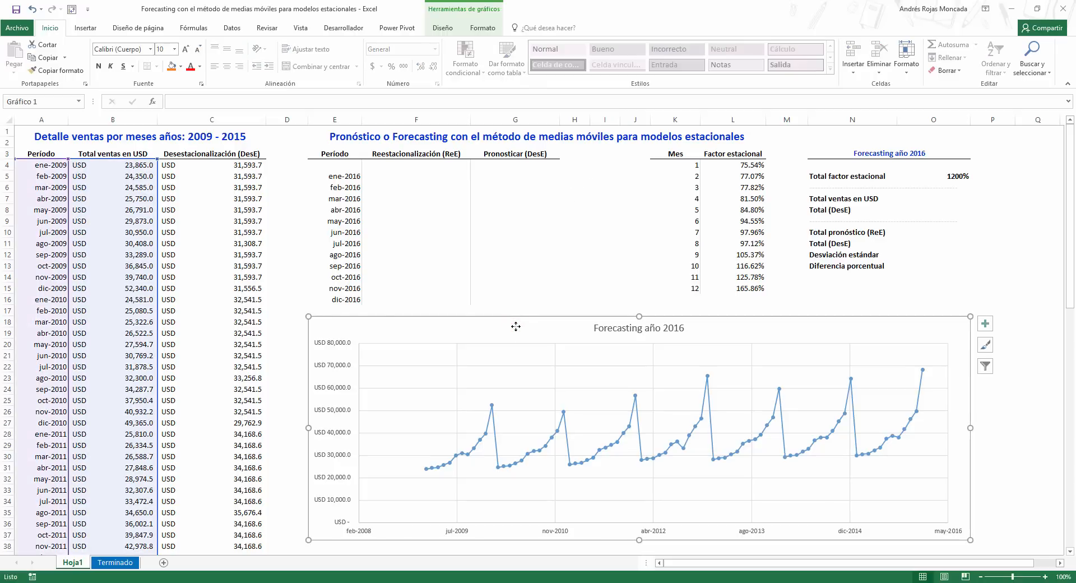
pyautogui.rightClick(516, 326)
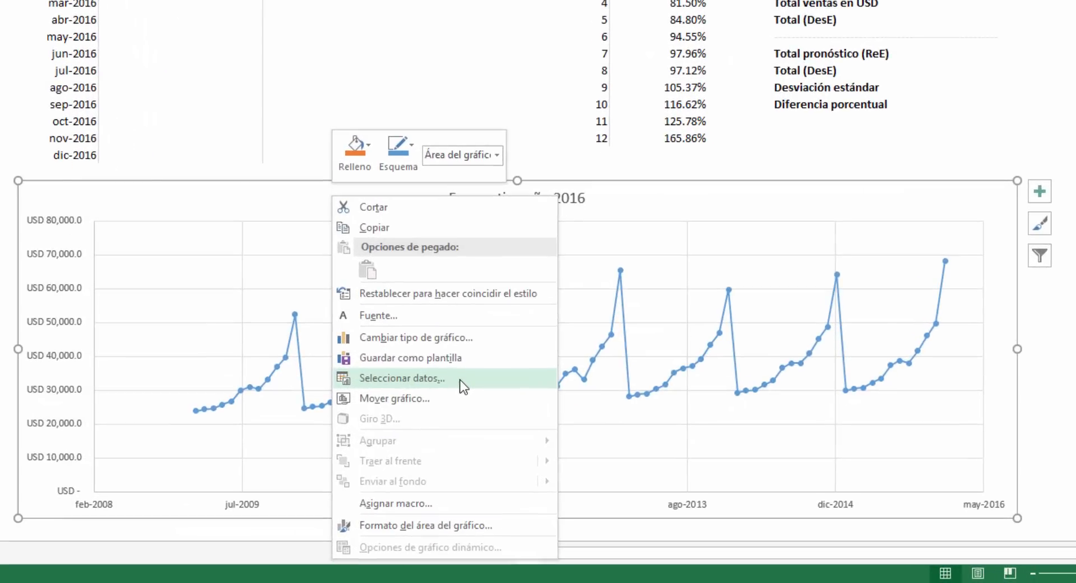
pyautogui.click(460, 380)
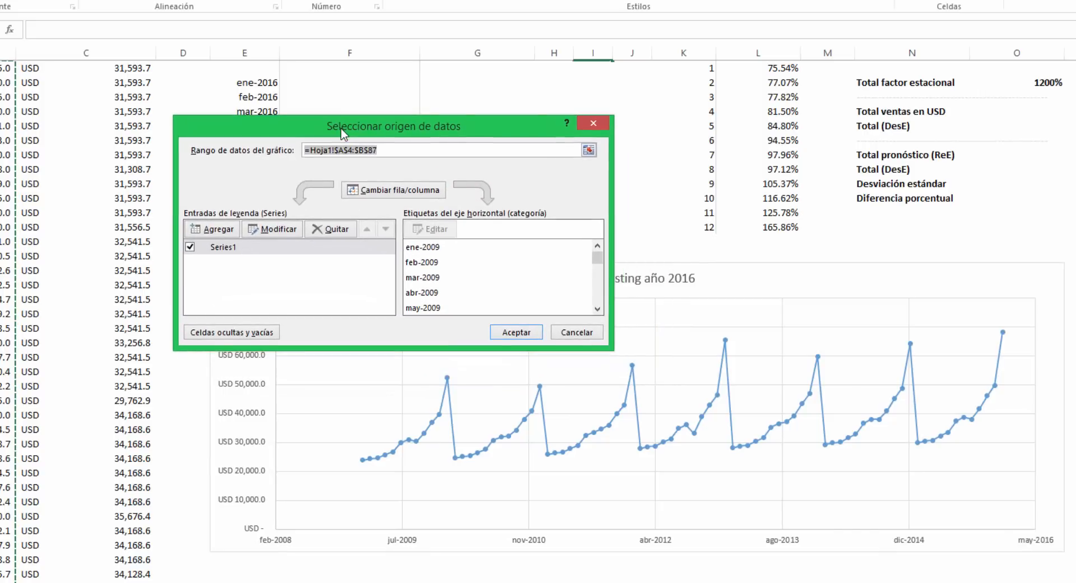
pyautogui.click(229, 229)
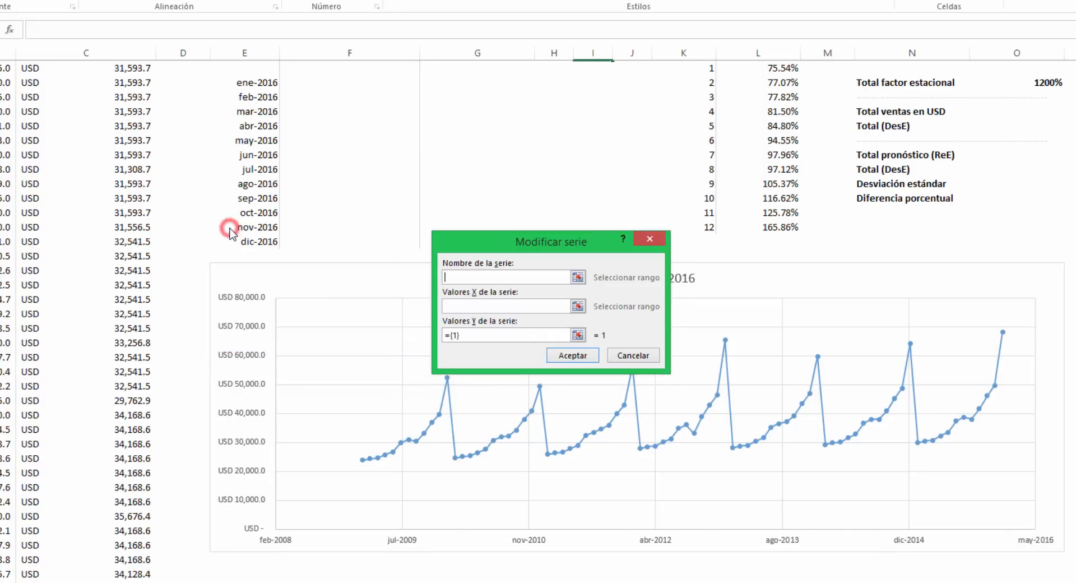
pyautogui.moveTo(466, 243); pyautogui.dragTo(240, 183)
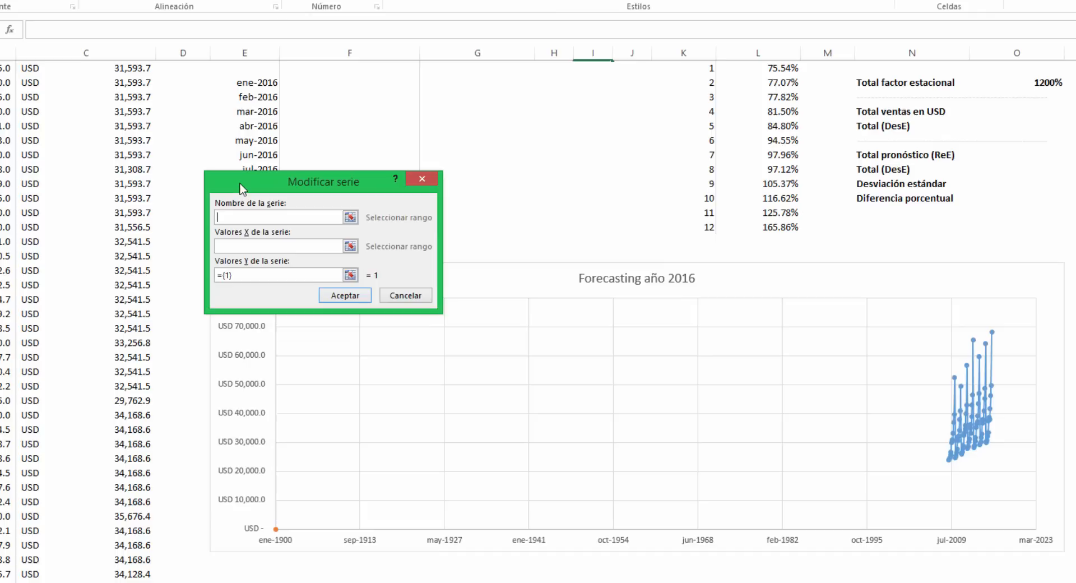
pyautogui.click(350, 246)
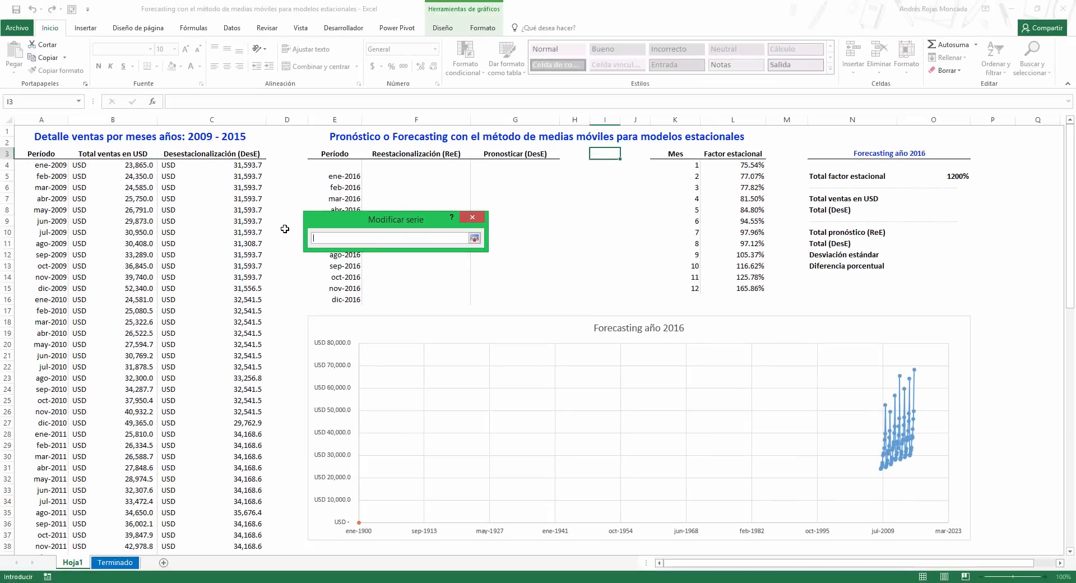
pyautogui.click(61, 164)
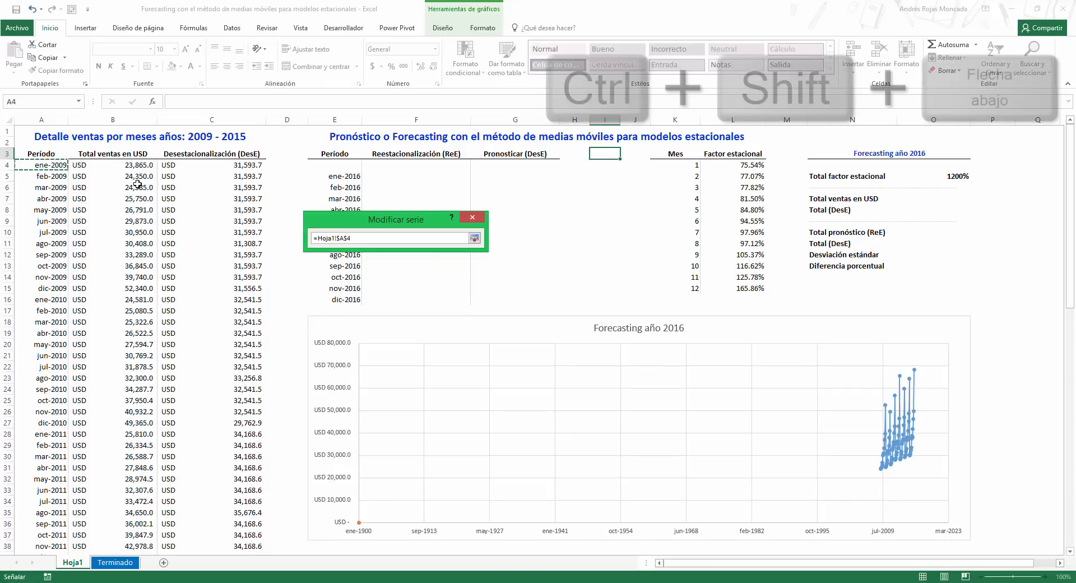
pyautogui.hotkey('ctrl', 'shift', 'Down')
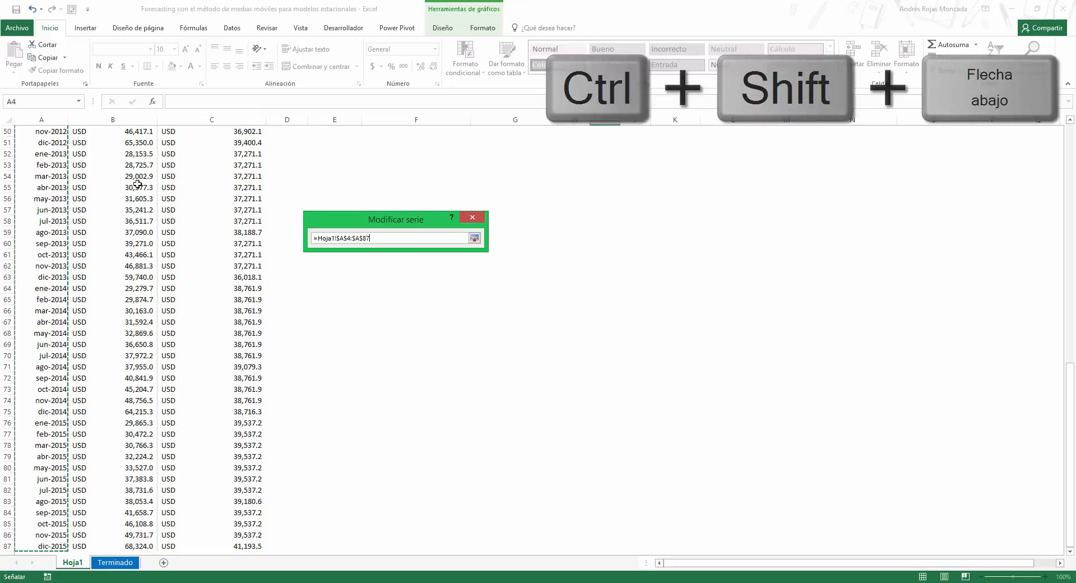
pyautogui.hotkey('ctrl', 'BackSpace')
pyautogui.hotkey('ctrl', 'BackSpace')
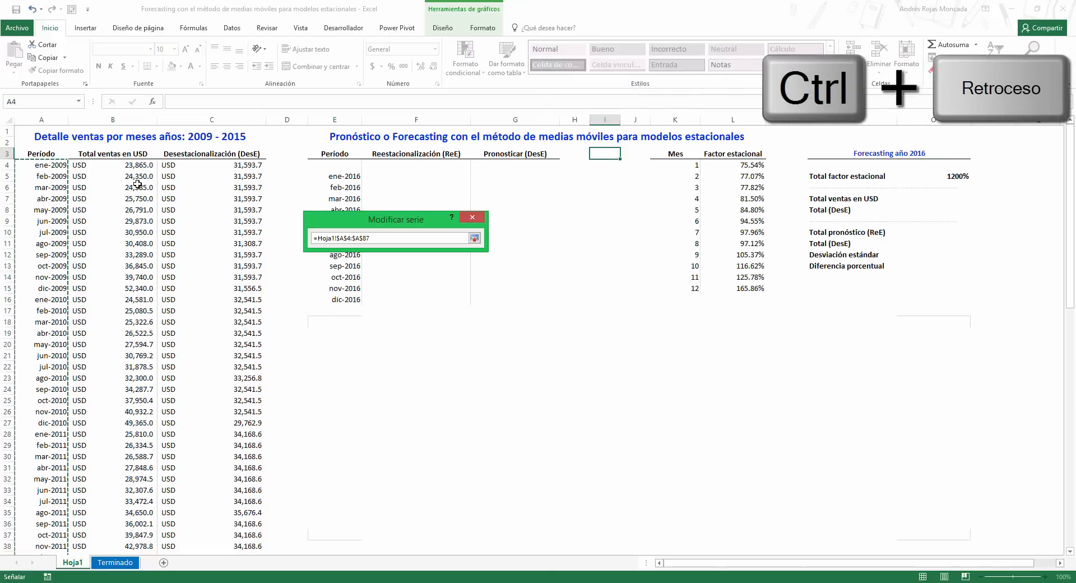
pyautogui.click(474, 238)
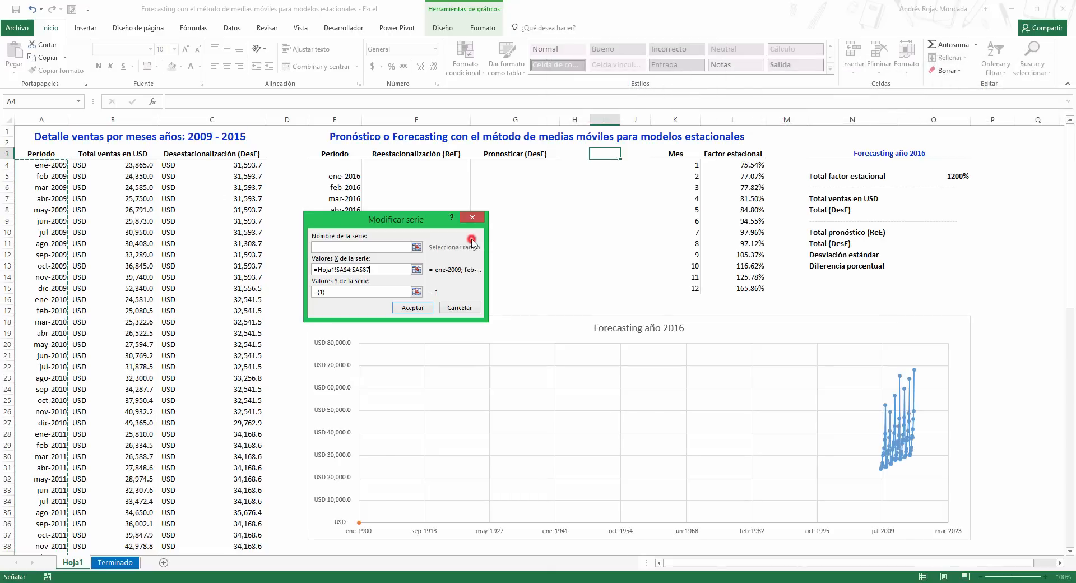
# Set the new series' Y values to =Hoja1!$C$4:$C$87 and apply the chart's data source changes.
pyautogui.click(416, 292)
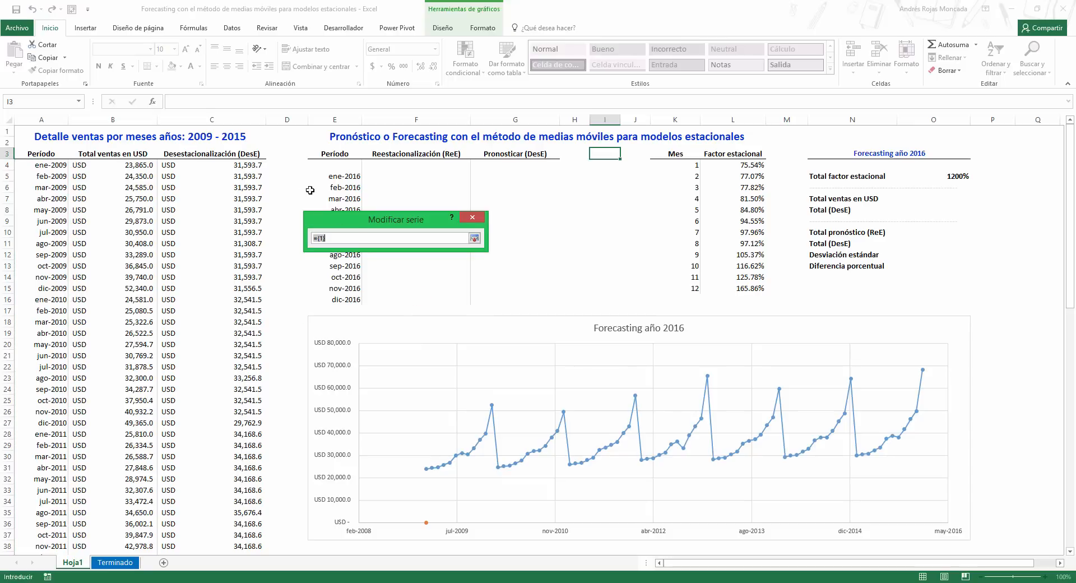
pyautogui.click(256, 166)
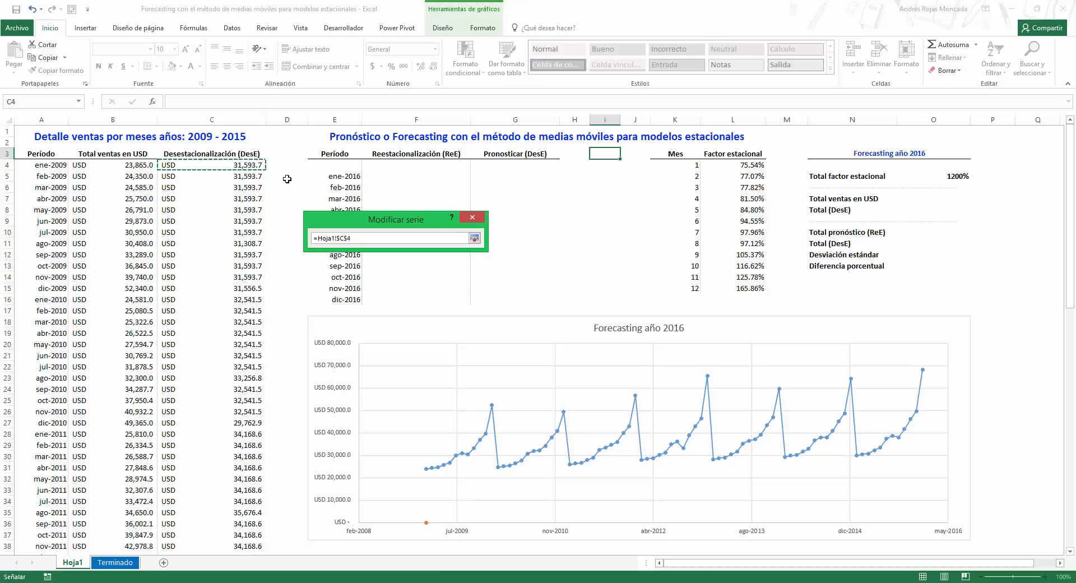
pyautogui.hotkey('ctrl', 'shift', 'Down')
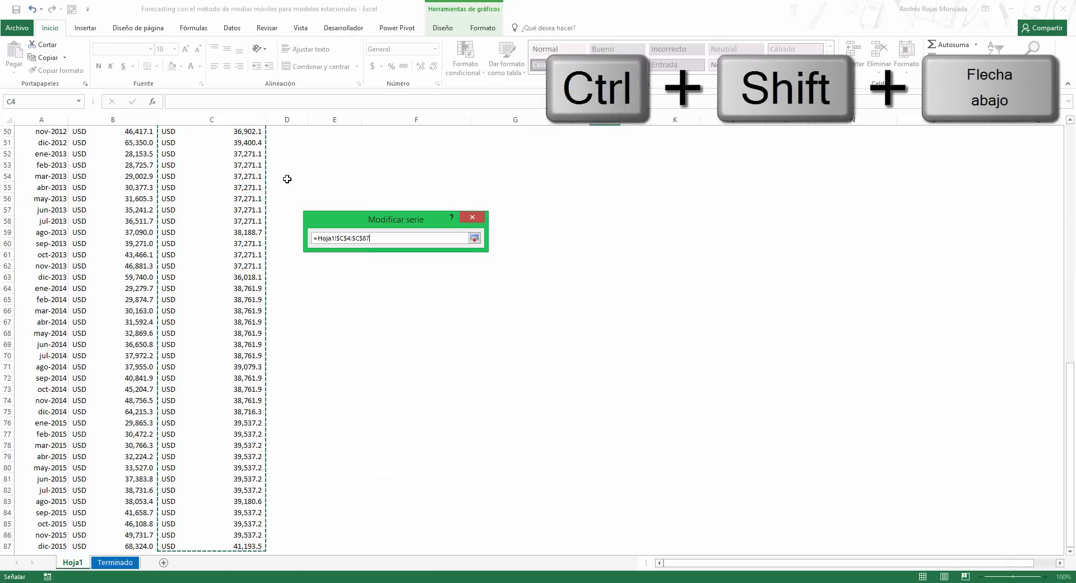
pyautogui.hotkey('ctrl', 'BackSpace')
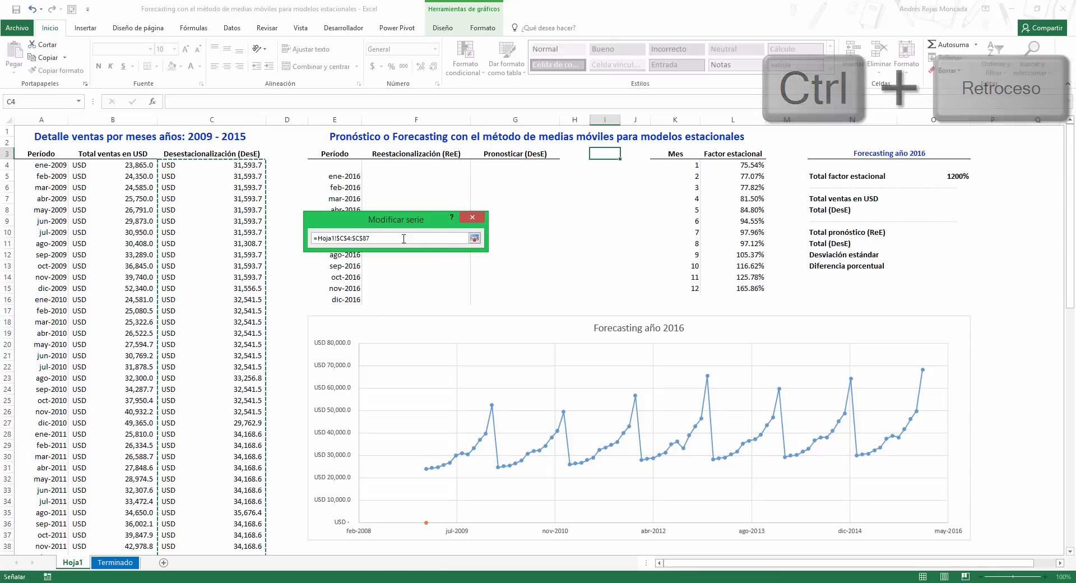
pyautogui.click(474, 238)
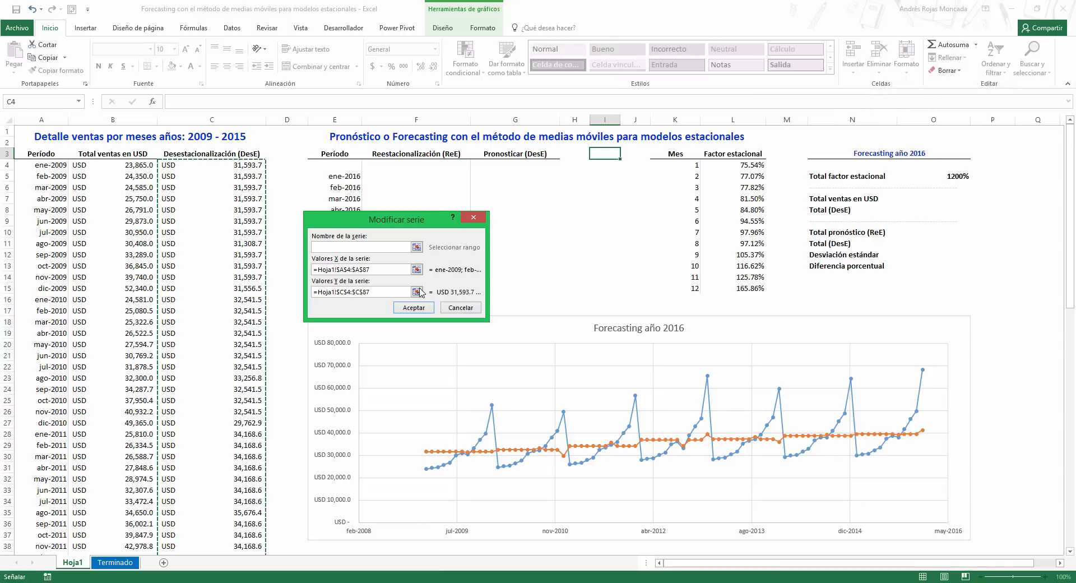
pyautogui.click(415, 308)
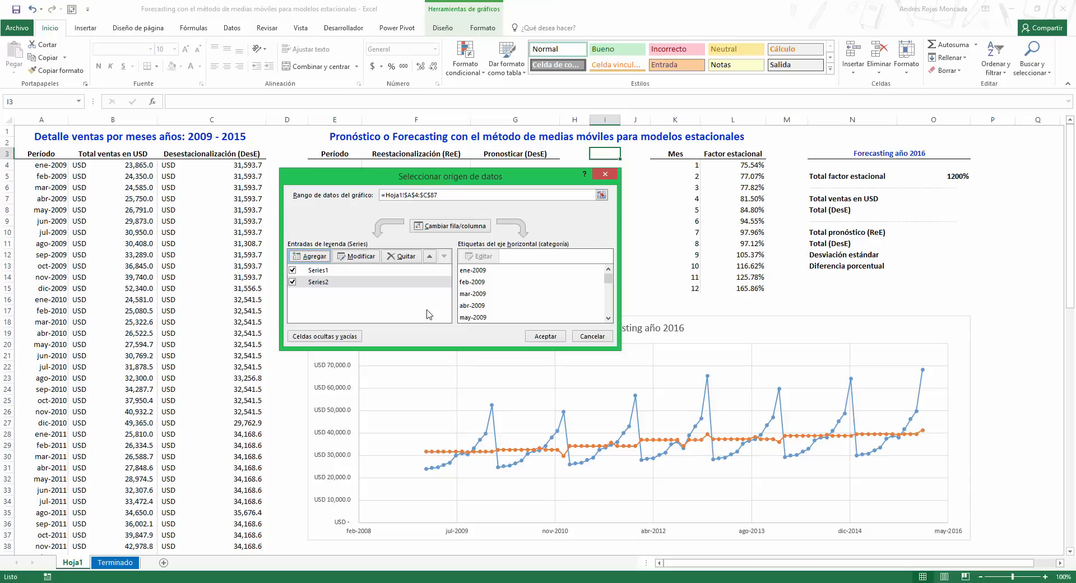
pyautogui.click(537, 337)
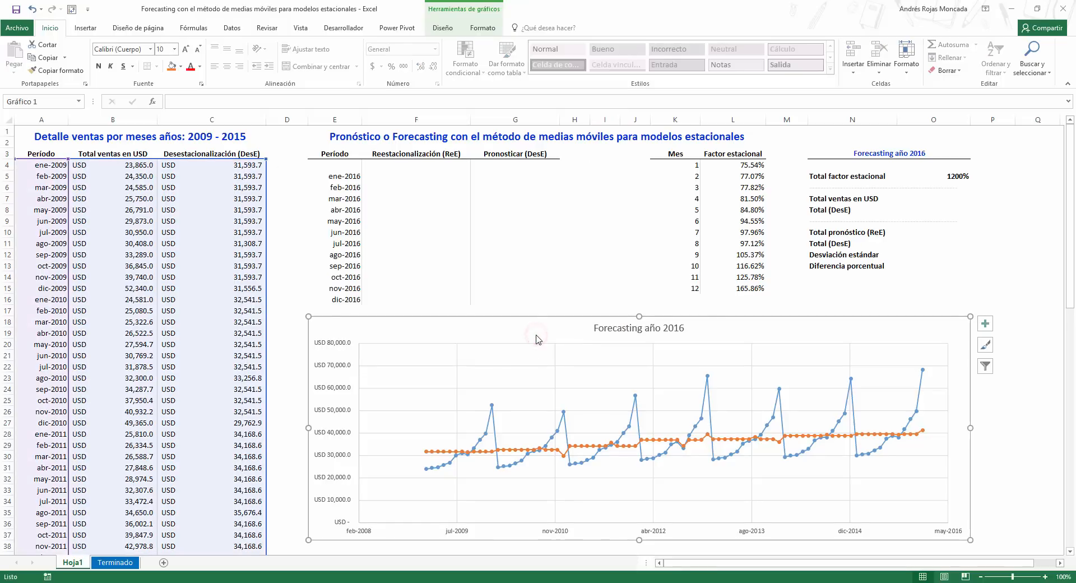
pyautogui.click(609, 156)
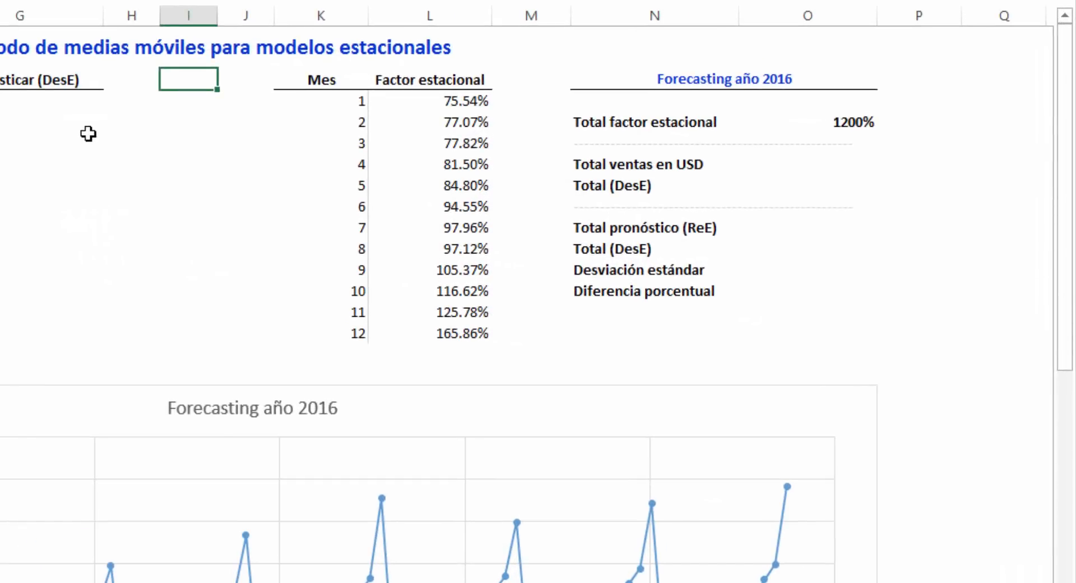
# Calculate Total ventas en USD in O7 with =SUMA(B4:B87).
pyautogui.click(814, 172)
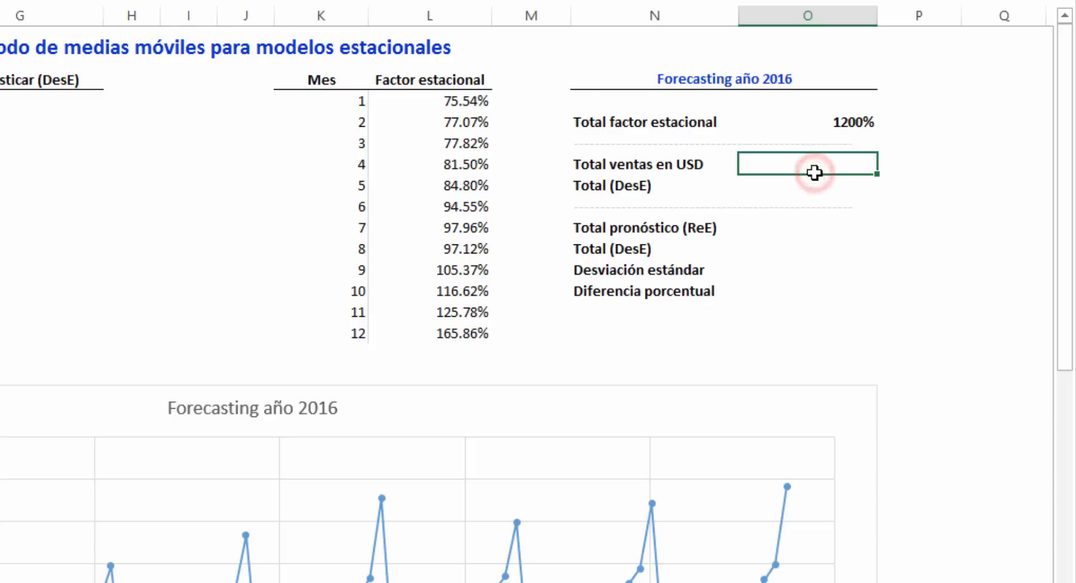
pyautogui.write('=suma')
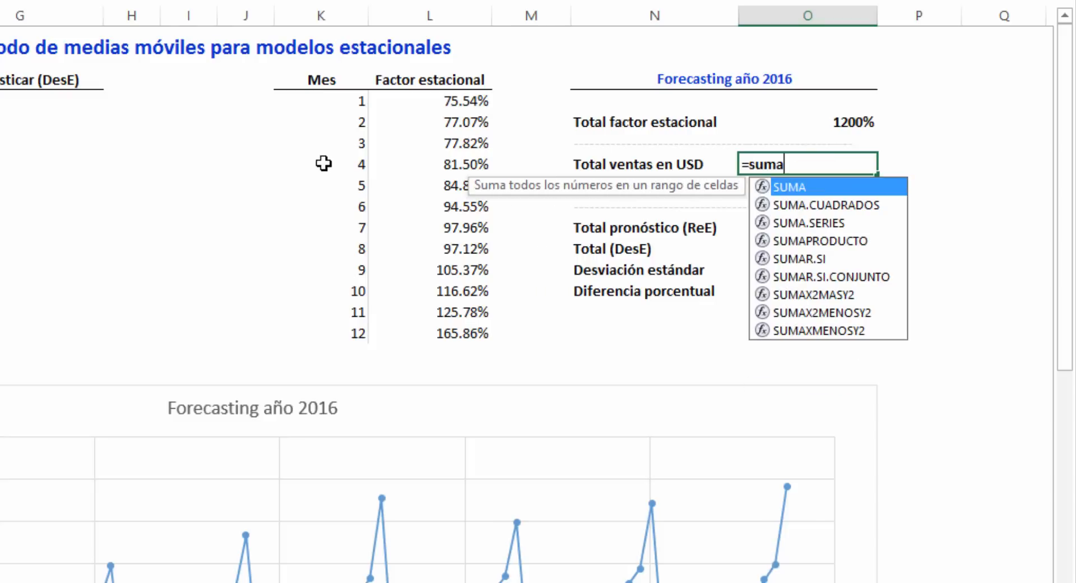
pyautogui.press('Tab')
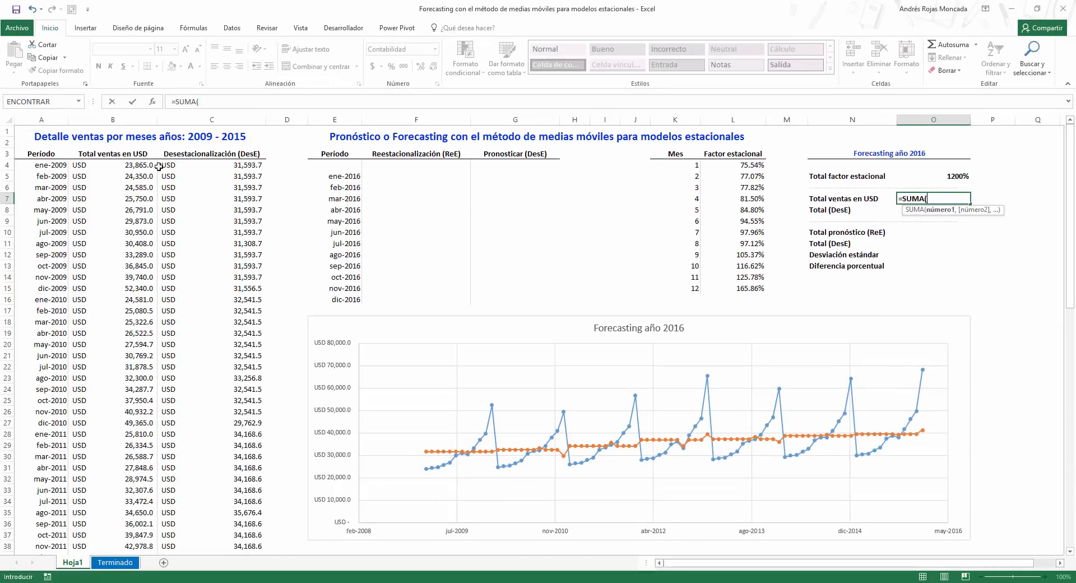
pyautogui.click(150, 166)
pyautogui.hotkey('ctrl', 'shift', 'Down')
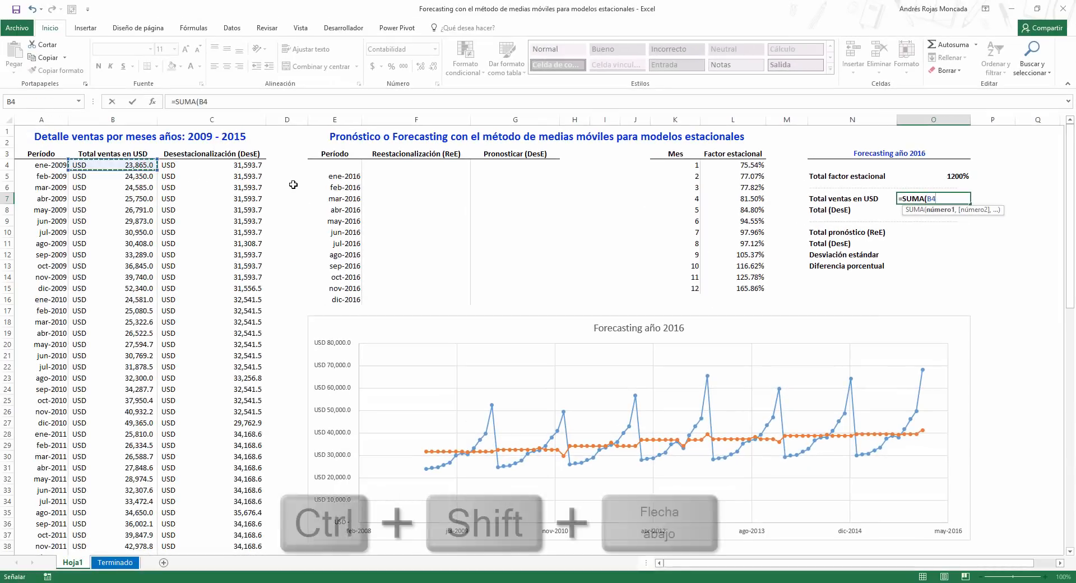
pyautogui.hotkey('ctrl', 'shift', 'Down')
pyautogui.hotkey('ctrl', 'BackSpace')
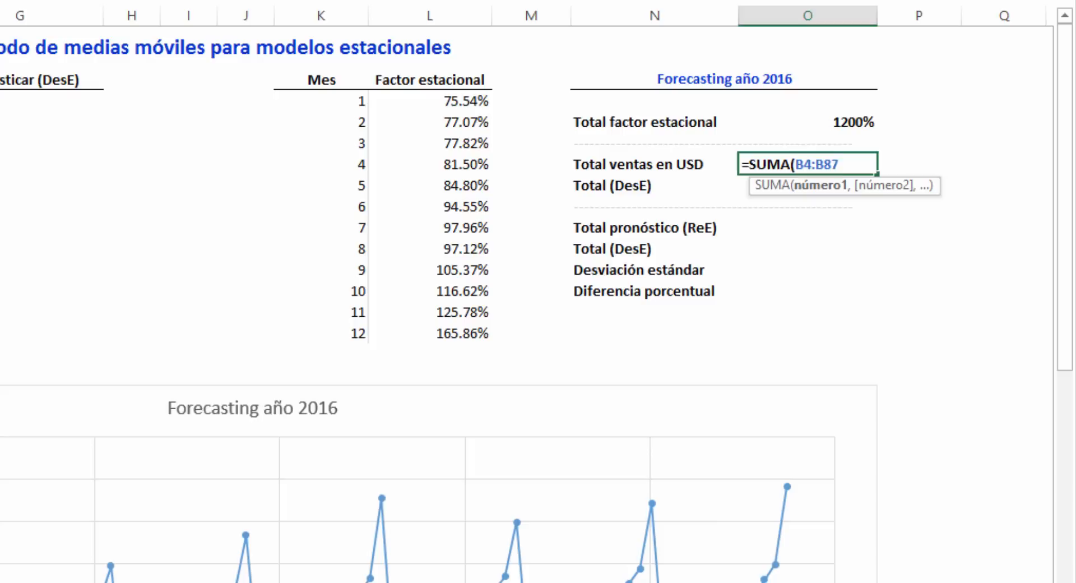
pyautogui.press('Return')
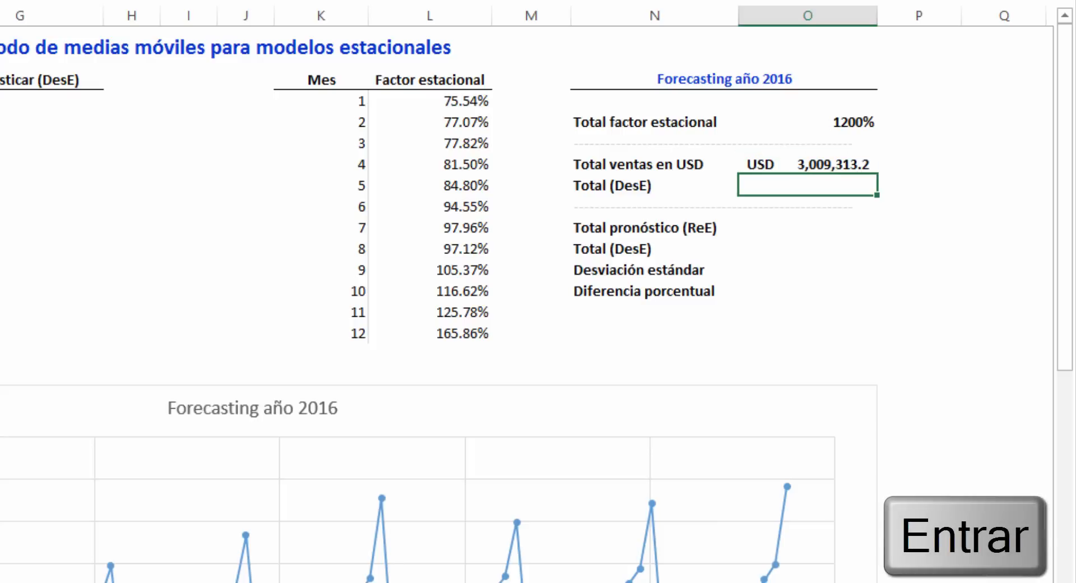
# Calculate the deseasonalized sales total, Total (DesE), in O8 with =SUMA(C4:C87).
pyautogui.write('=suma')
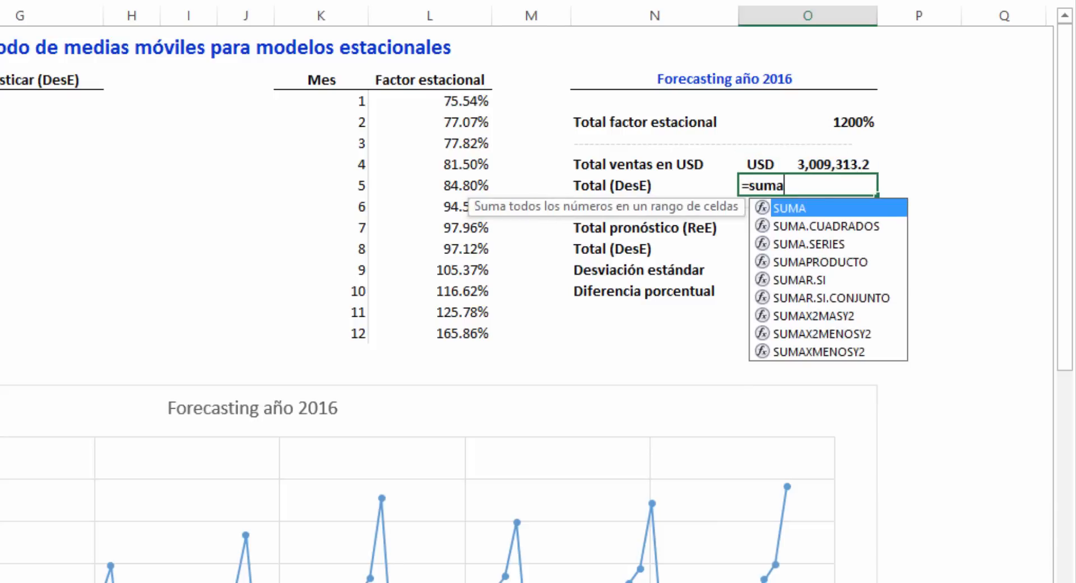
pyautogui.press('Tab')
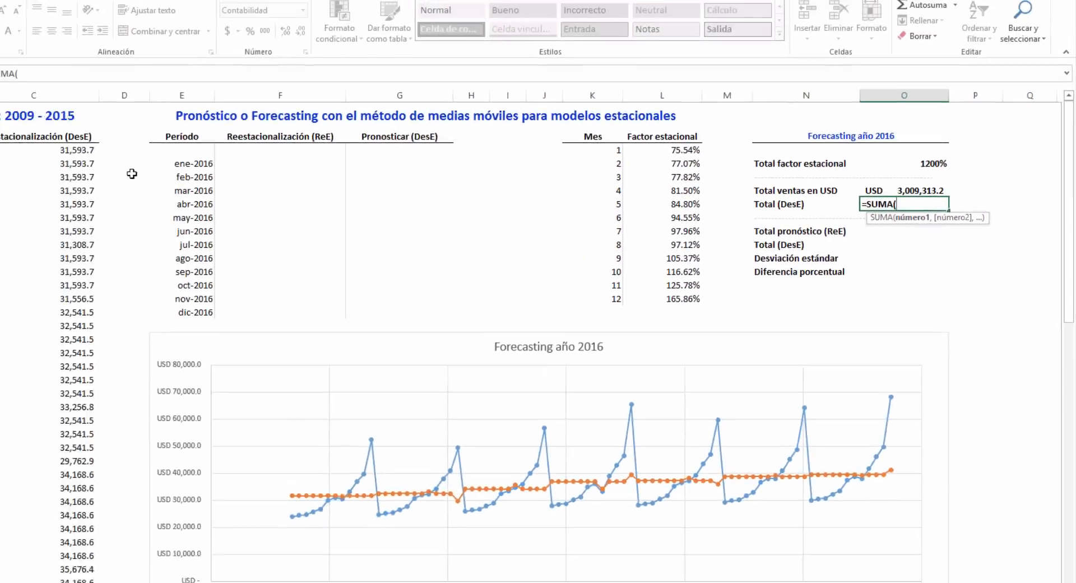
pyautogui.click(247, 164)
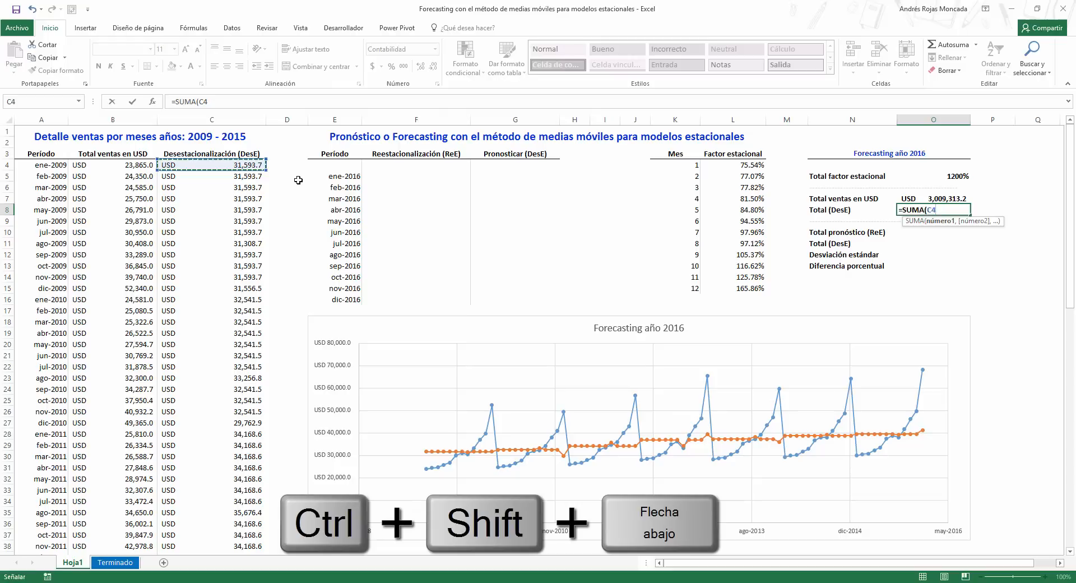
pyautogui.hotkey('ctrl', 'shift', 'Down')
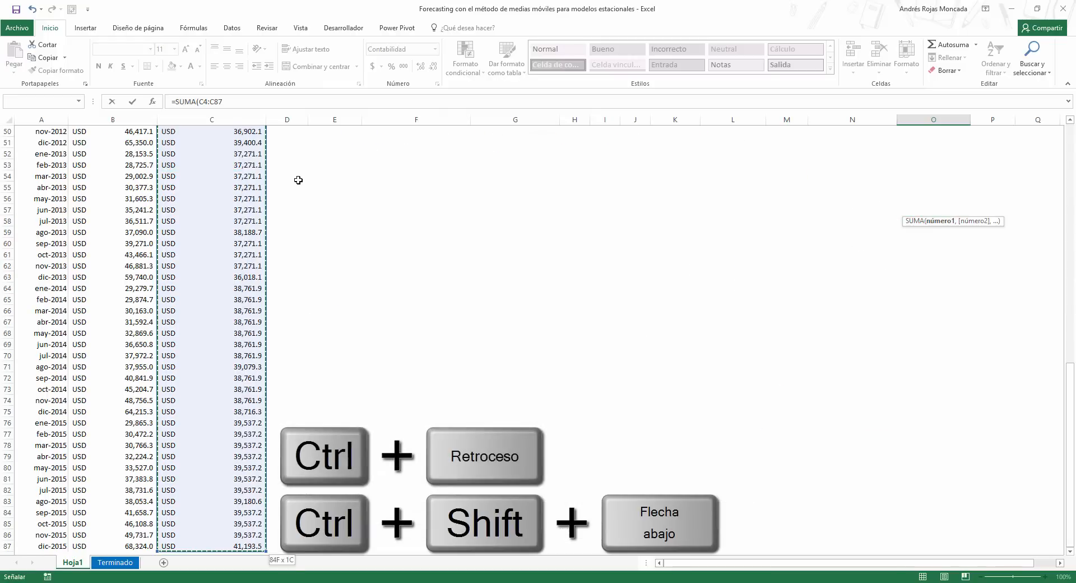
pyautogui.hotkey('ctrl', 'BackSpace')
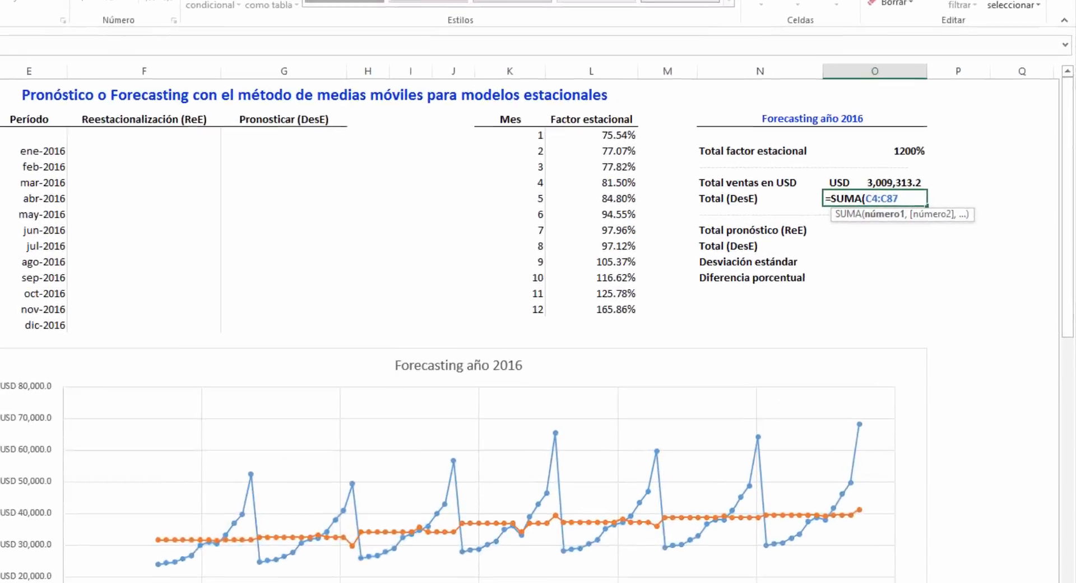
pyautogui.write(')')
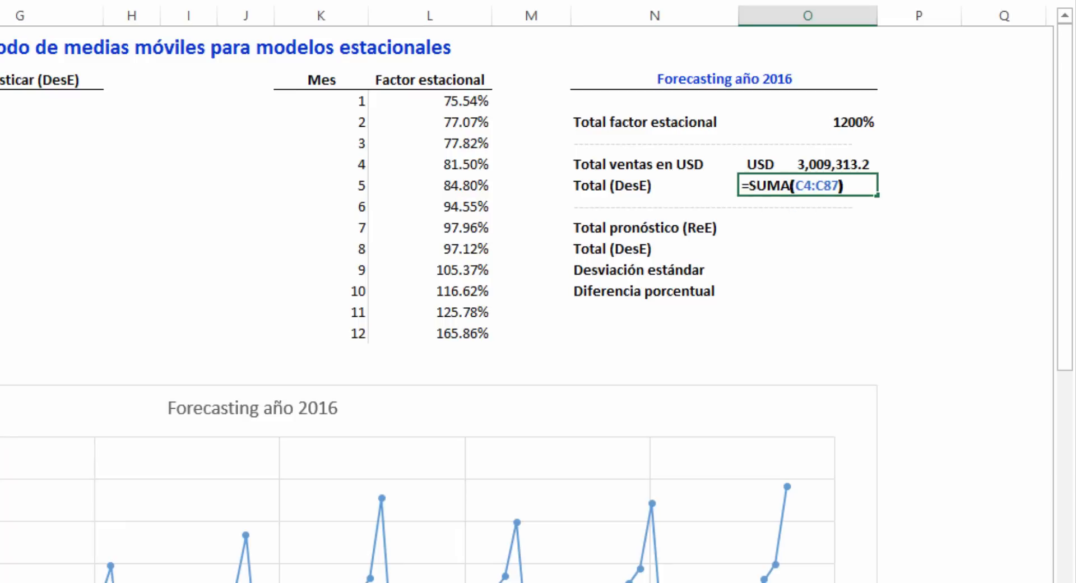
pyautogui.hotkey('ctrl', 'Return')
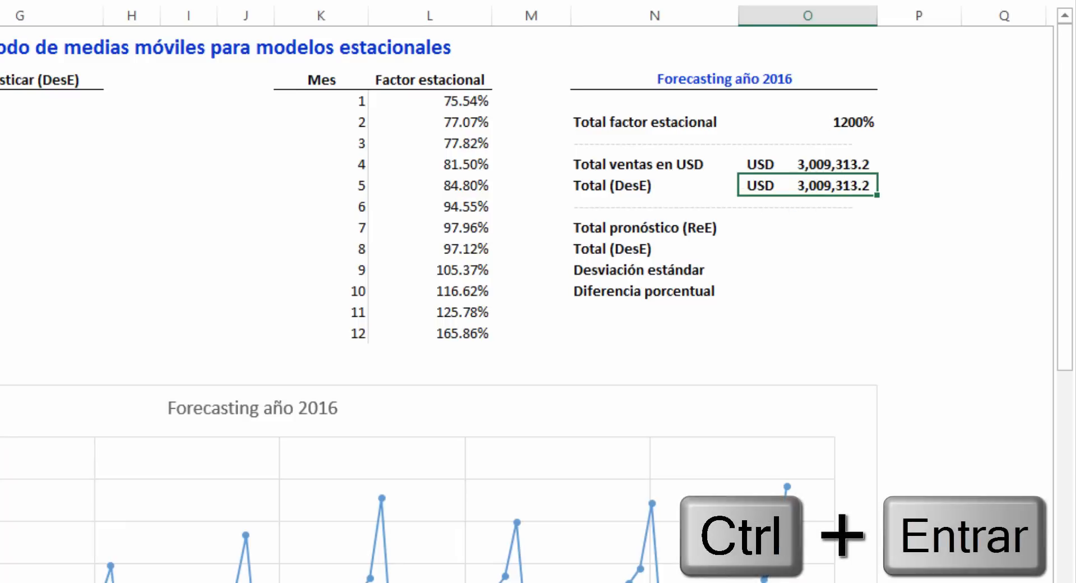
pyautogui.click(185, 85)
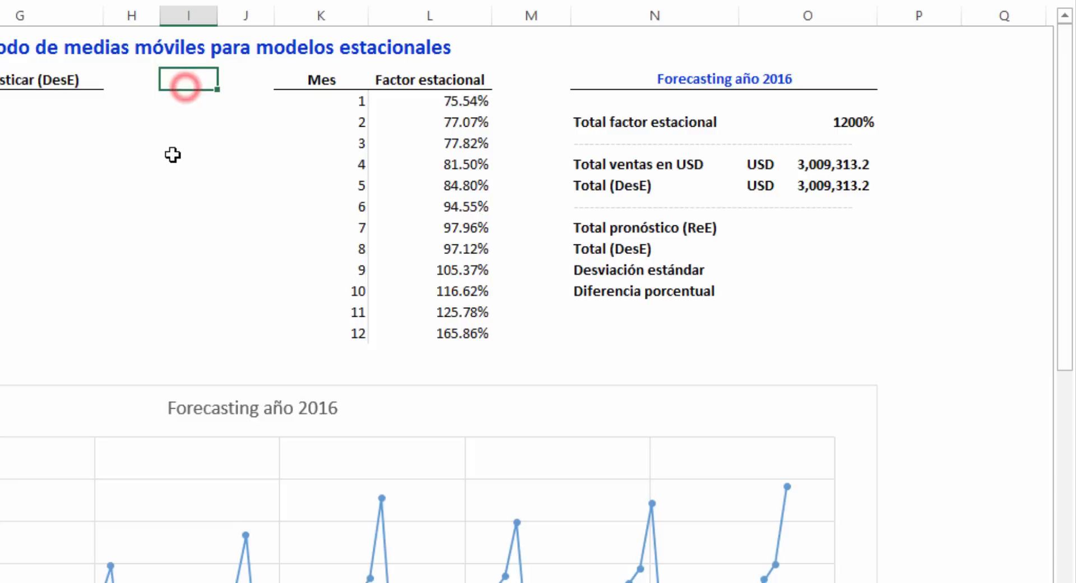
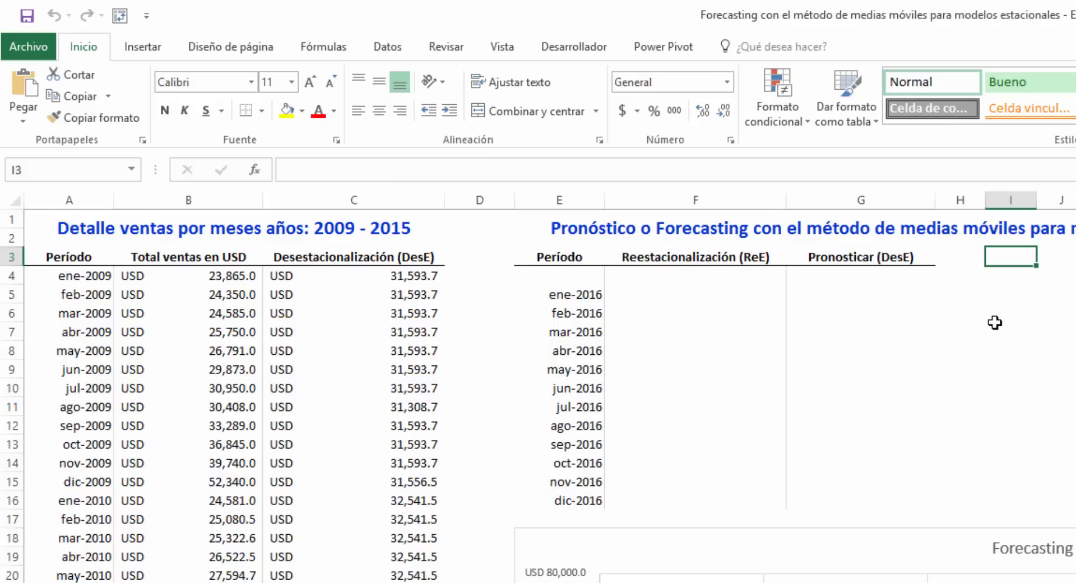
# Start a PRONOSTICO.LINEAL formula in G5 under Pronosticar (DesE), with the ene-2016 period in E5 as the x argument.
pyautogui.click(894, 293)
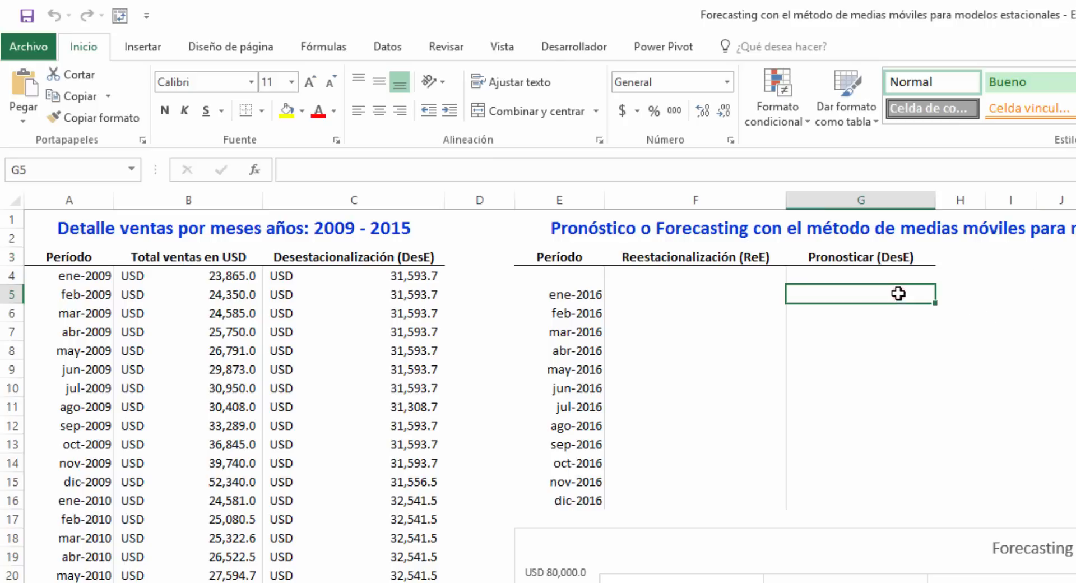
pyautogui.write('=')
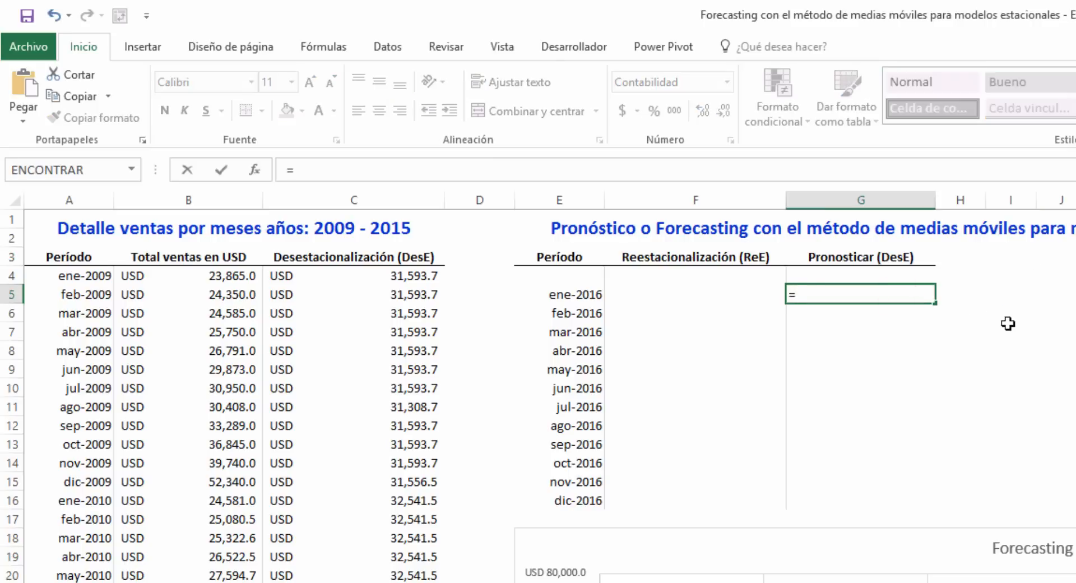
pyautogui.write('prono')
pyautogui.press('Down')
pyautogui.press('Down')
pyautogui.press('Down')
pyautogui.press('Down')
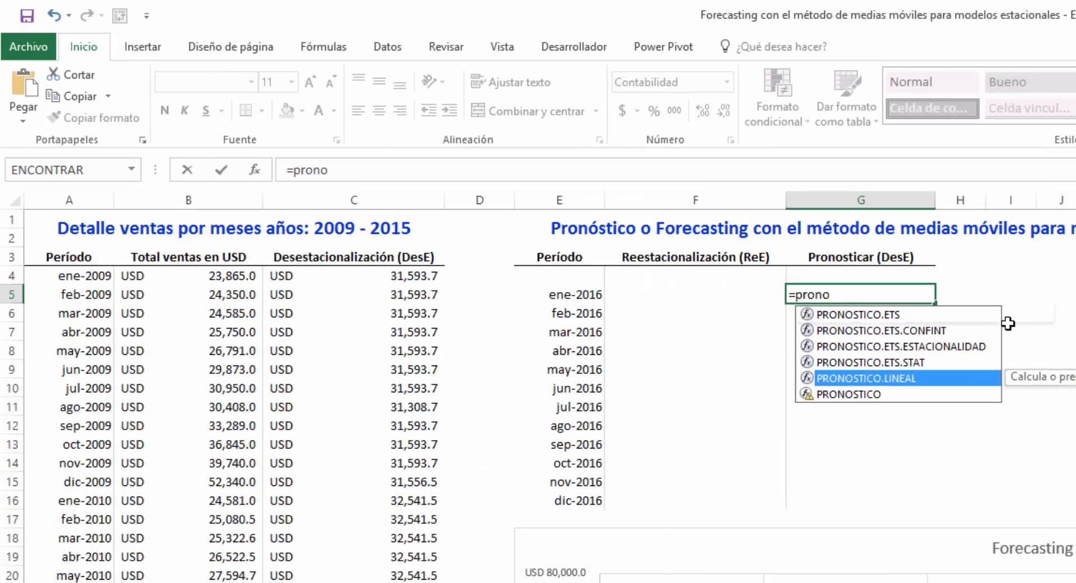
pyautogui.press('Tab')
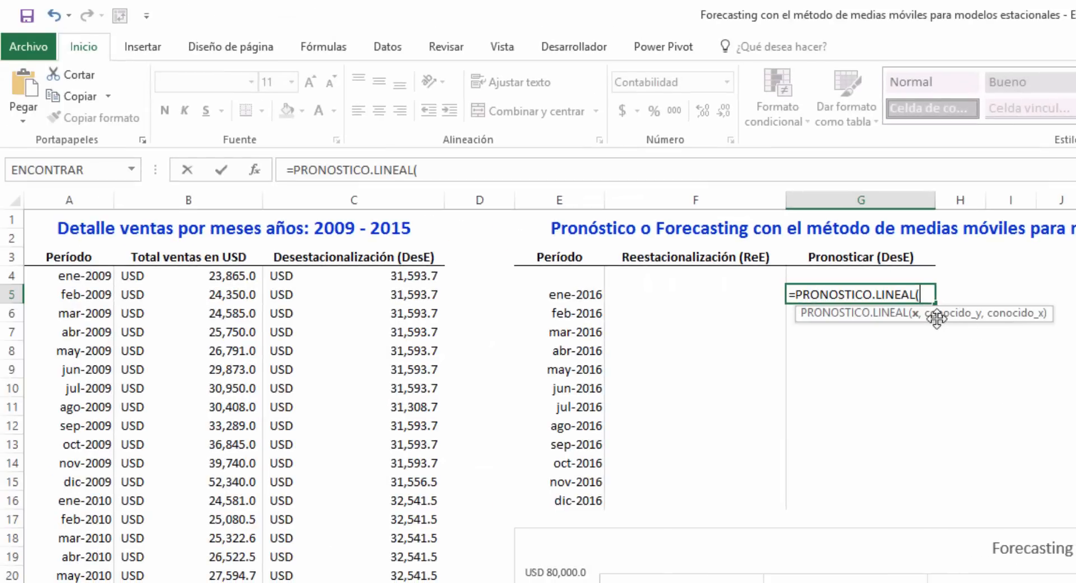
pyautogui.click(586, 294)
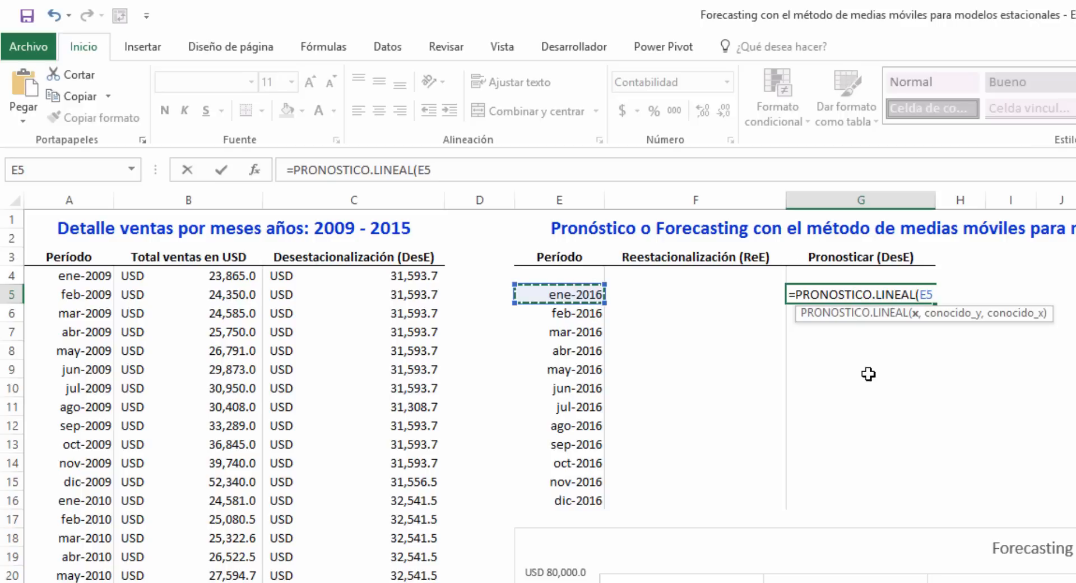
pyautogui.write(',')
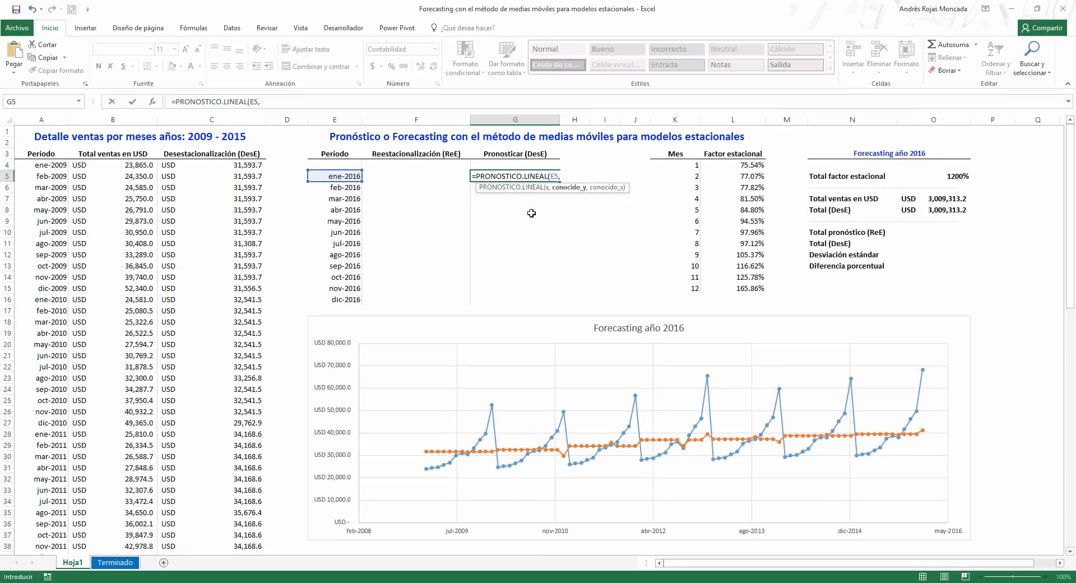
# Supply the deseasonalized sales $C$4:$C$87 as an absolute range for the formula's conocido_y argument.
pyautogui.click(255, 163)
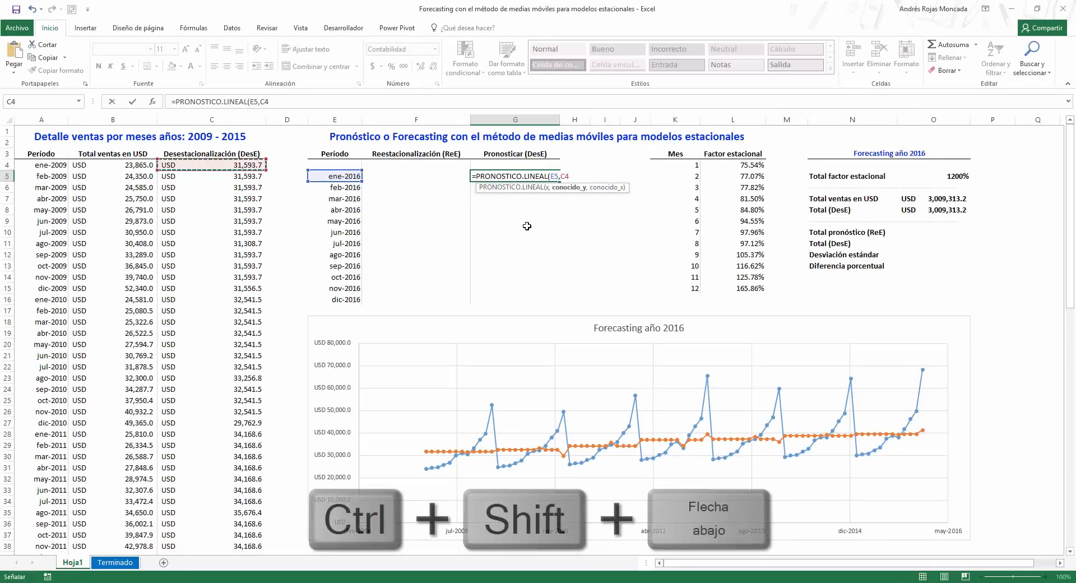
pyautogui.hotkey('ctrl', 'shift', 'Down')
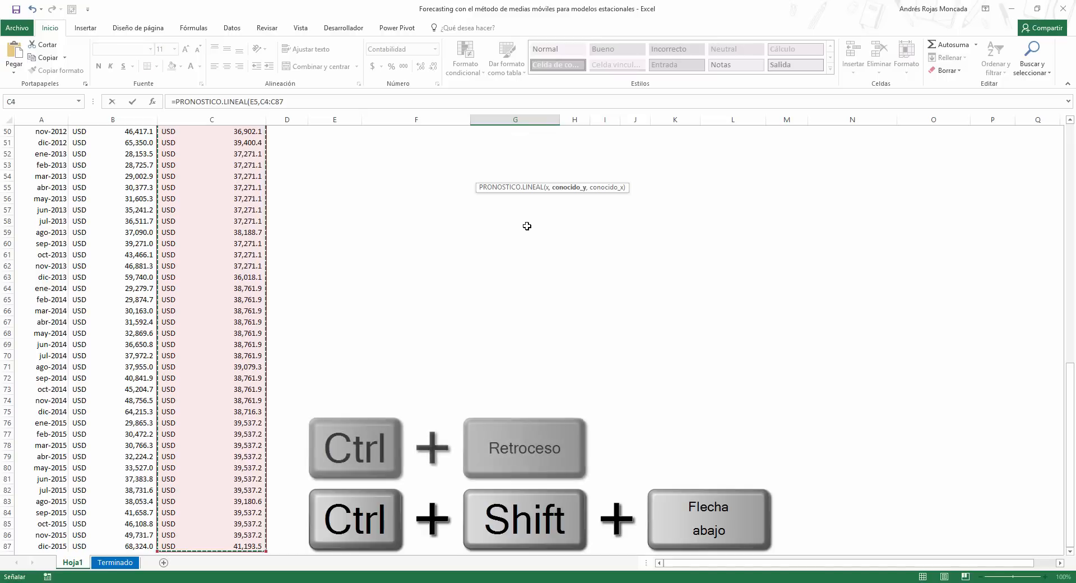
pyautogui.hotkey('ctrl', 'BackSpace')
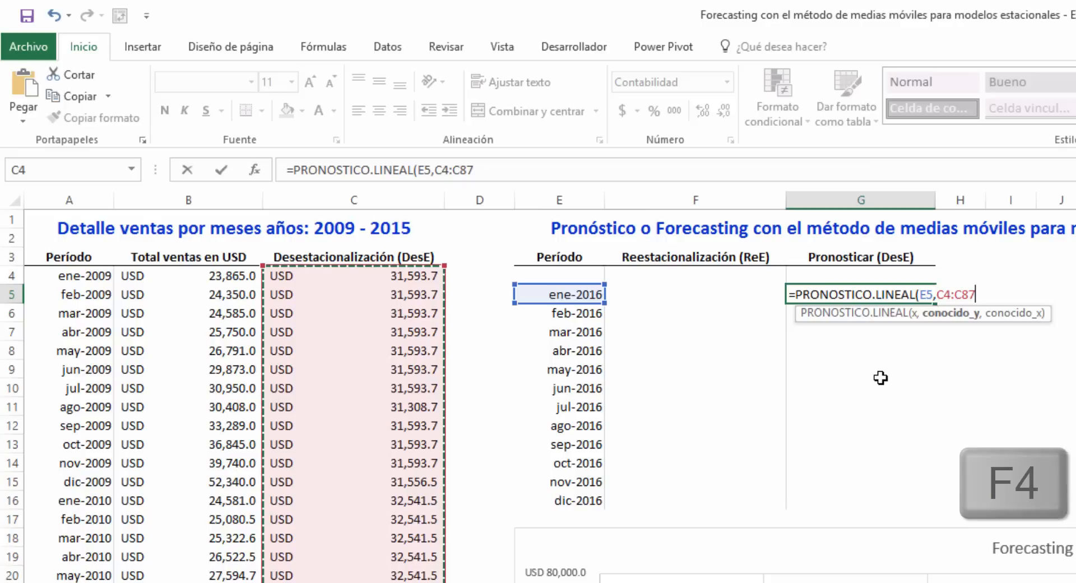
pyautogui.press('F4')
pyautogui.write(',')
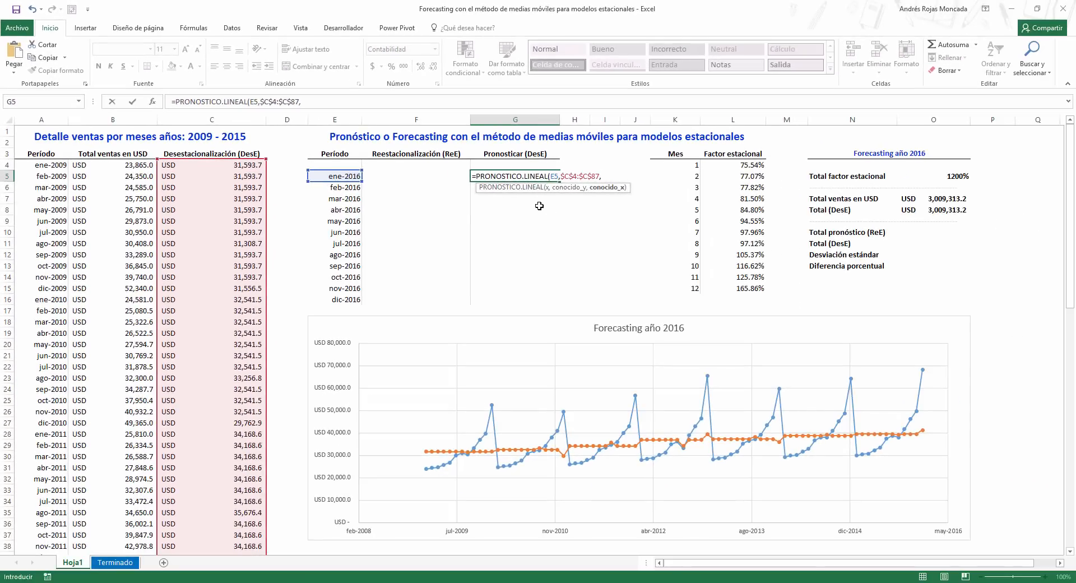
# Use the absolute period range $A$4:$A$87 as conocido_x and complete the PRONOSTICO.LINEAL formula in G5.
pyautogui.click(65, 165)
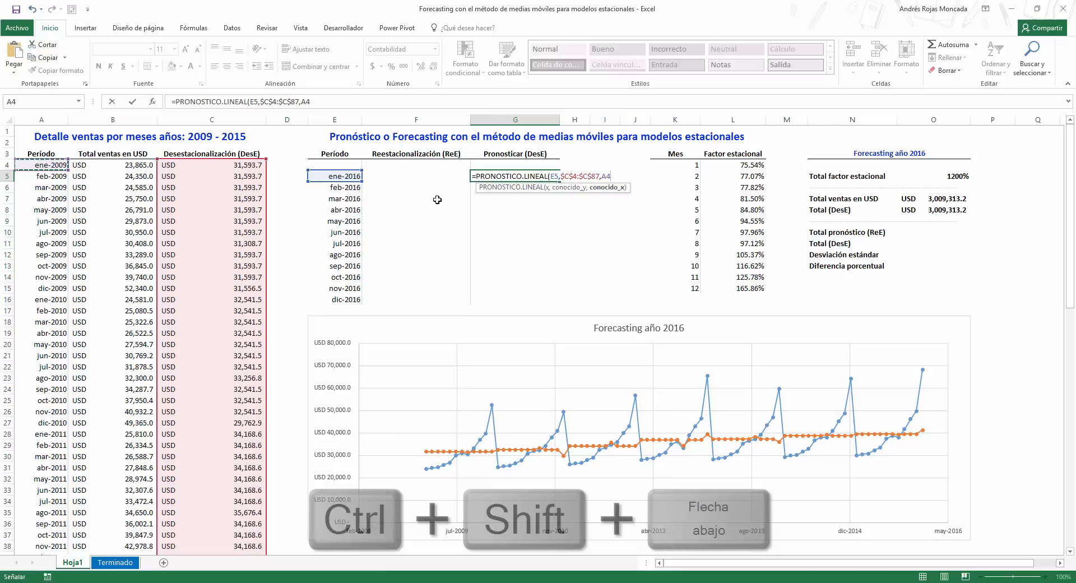
pyautogui.hotkey('ctrl', 'shift', 'Down')
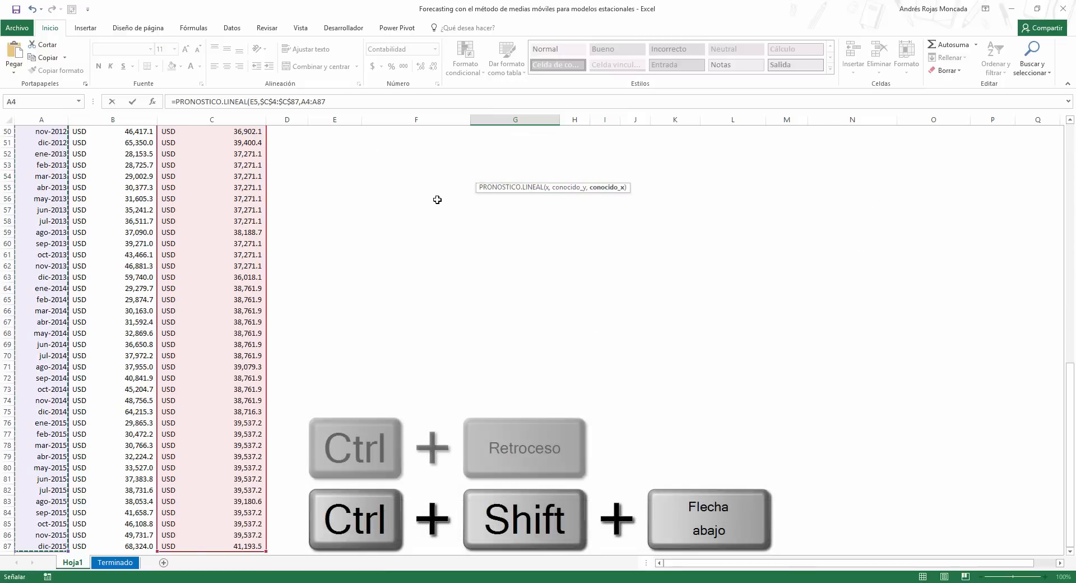
pyautogui.hotkey('ctrl', 'BackSpace')
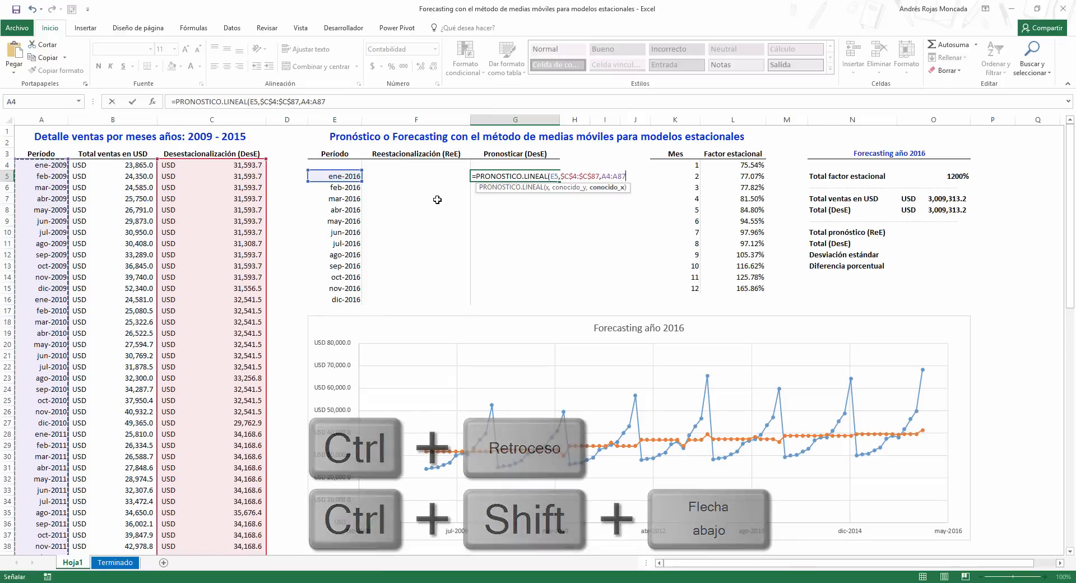
pyautogui.press('F4')
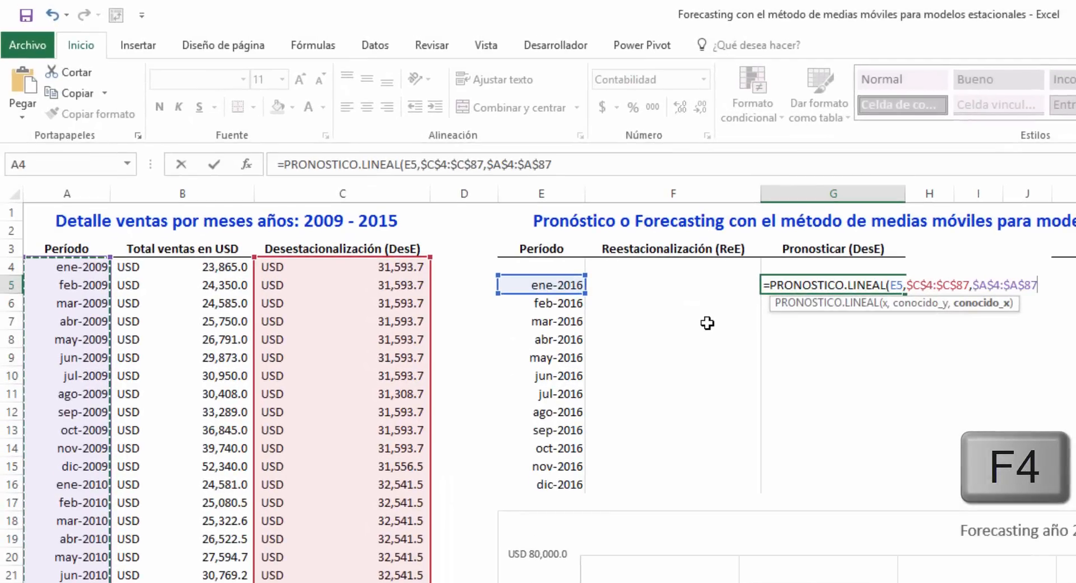
pyautogui.write(')')
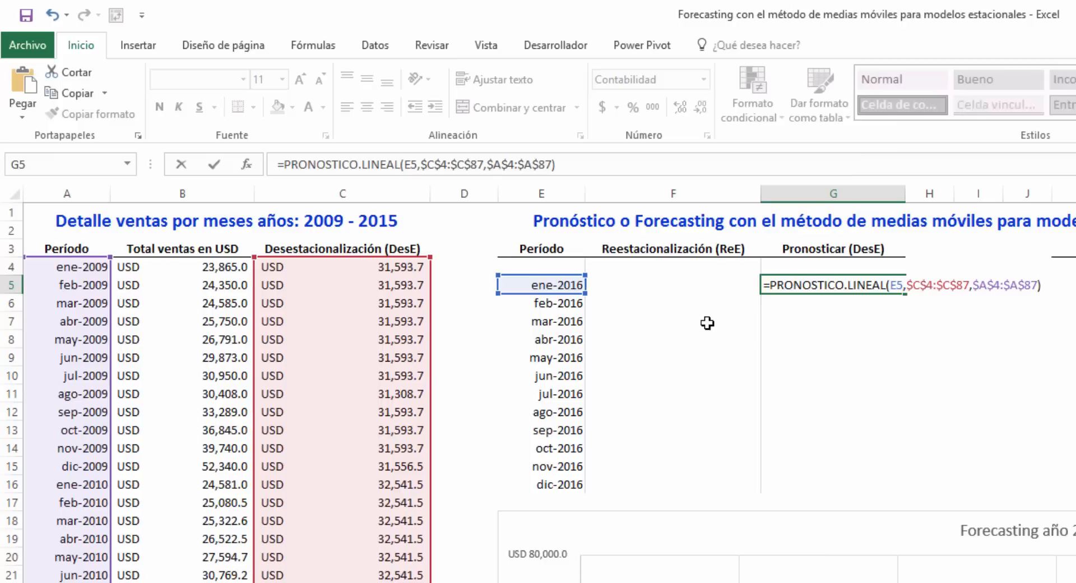
pyautogui.hotkey('ctrl', 'Return')
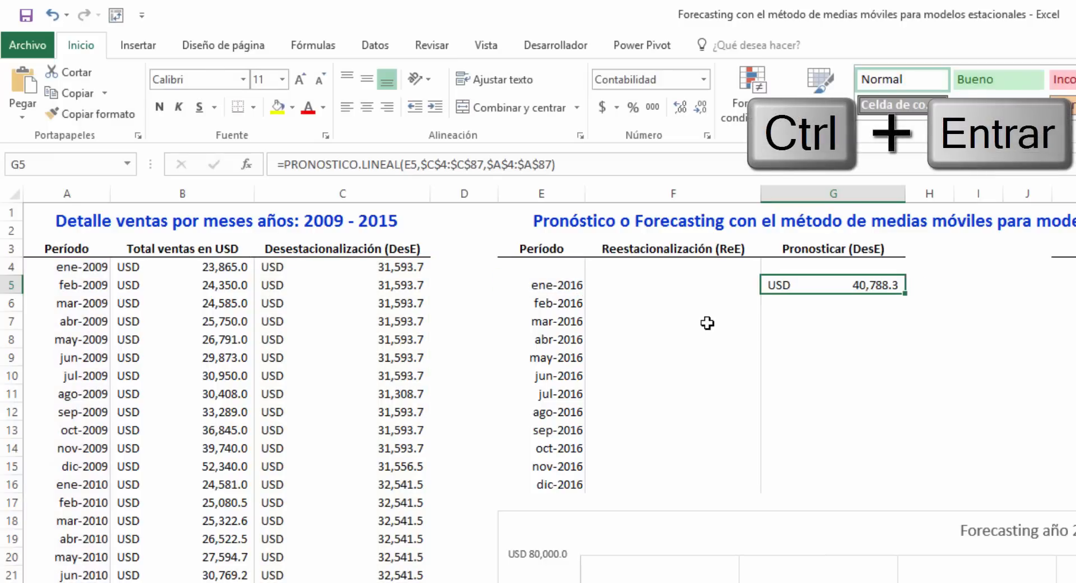
# Copy the G5 forecast formula into G6:G16, covering feb-2016 through dic-2016.
pyautogui.hotkey('ctrl', 'c')
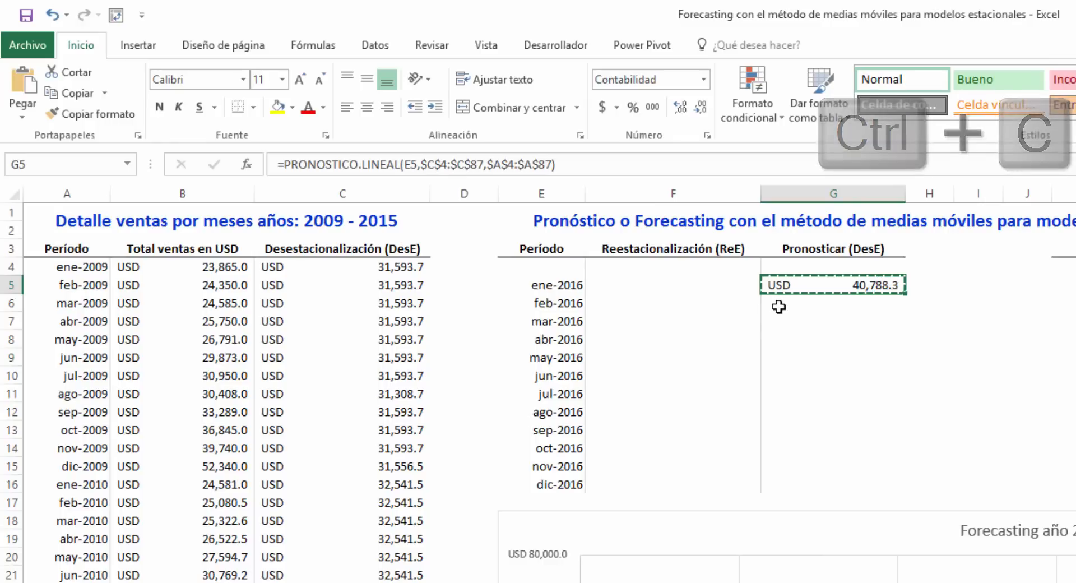
pyautogui.moveTo(779, 307); pyautogui.dragTo(777, 482)
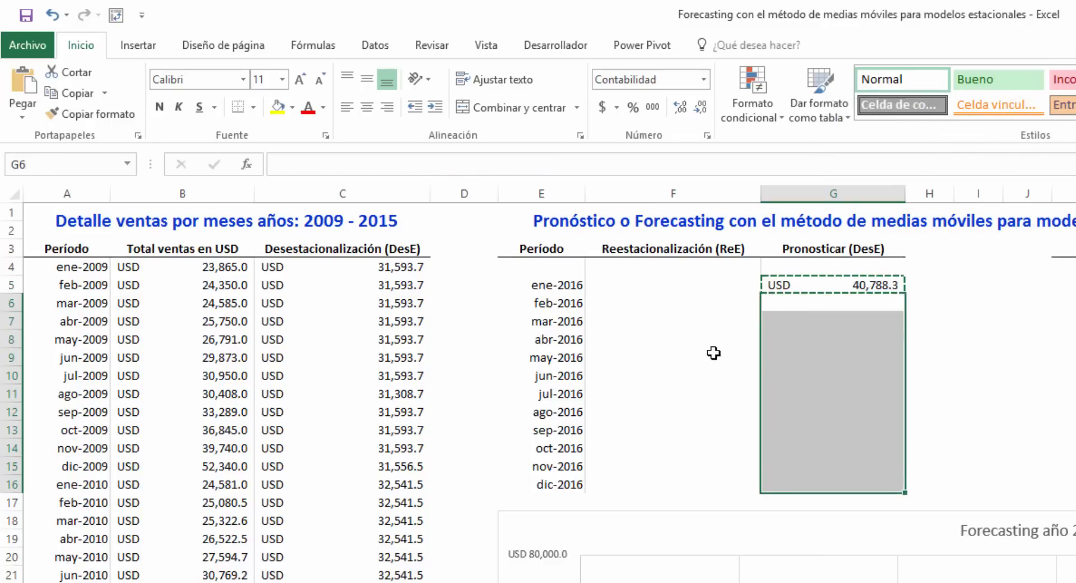
pyautogui.press('Return')
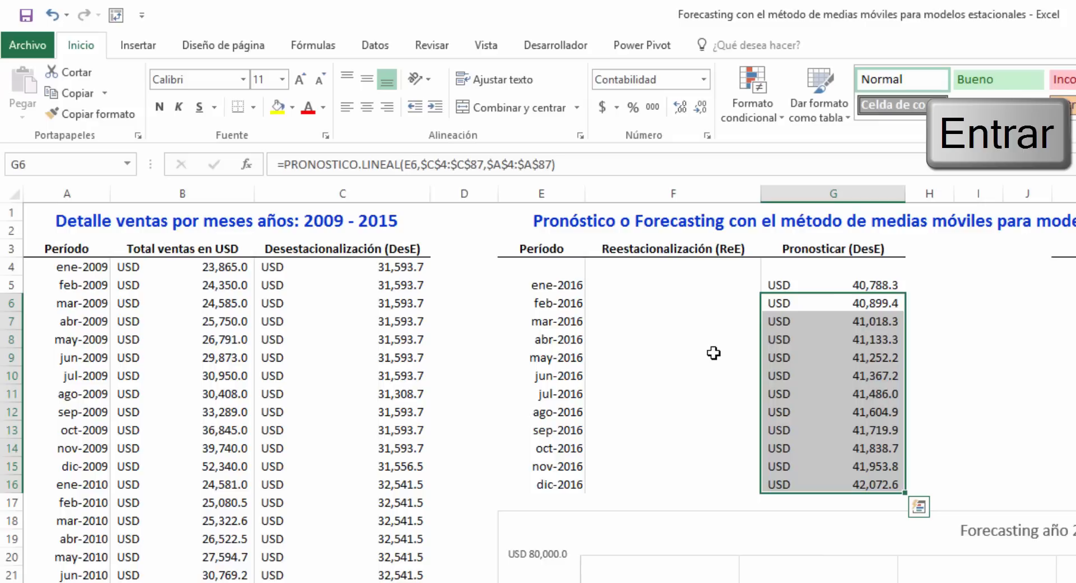
pyautogui.click(977, 248)
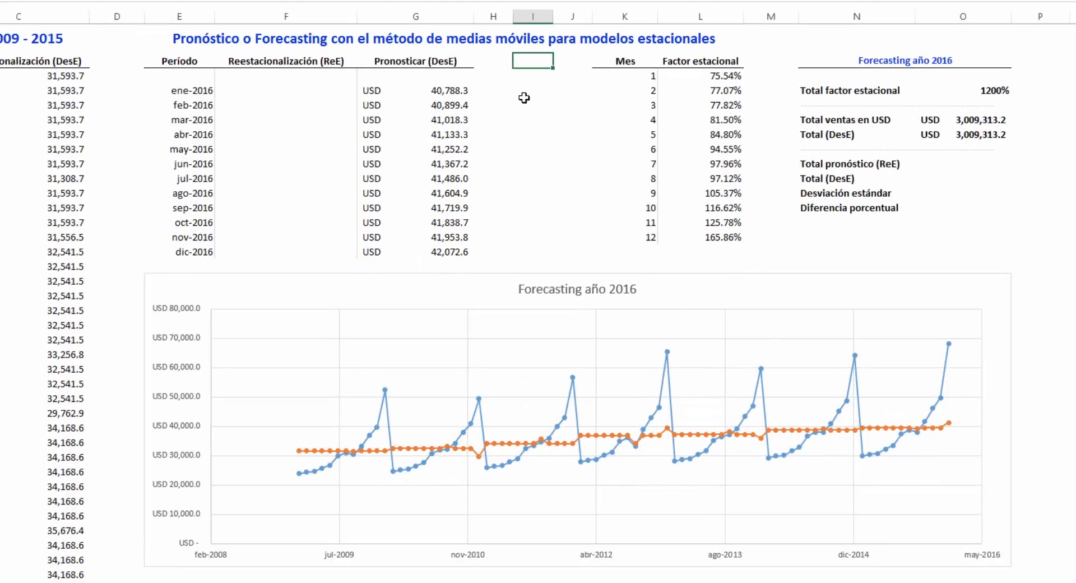
# Add a new series to the Forecasting año 2016 chart, using the 2016 periods $E$4:$E$16 as its X values.
pyautogui.click(440, 289)
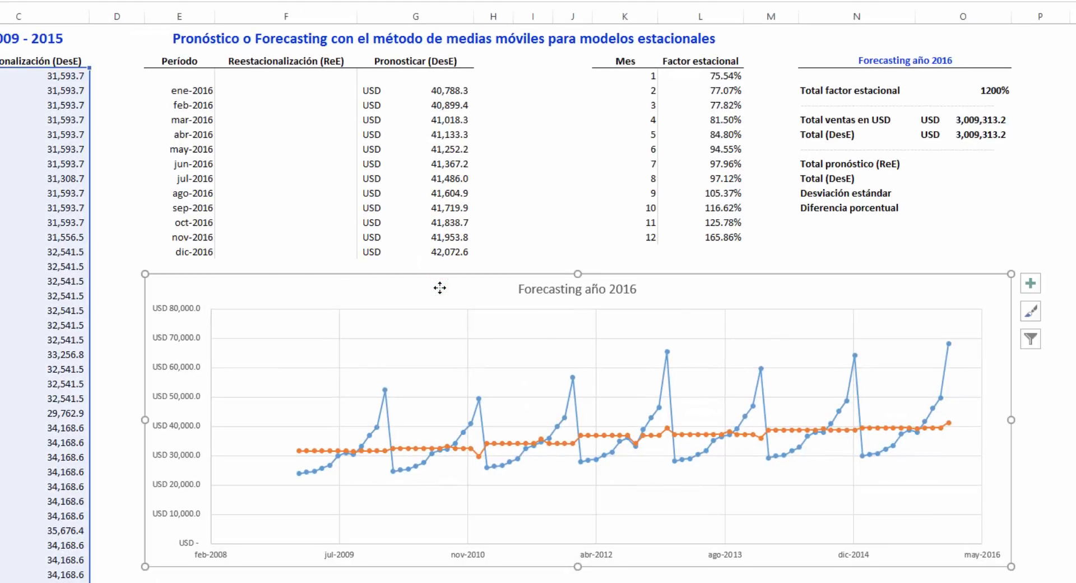
pyautogui.rightClick(440, 288)
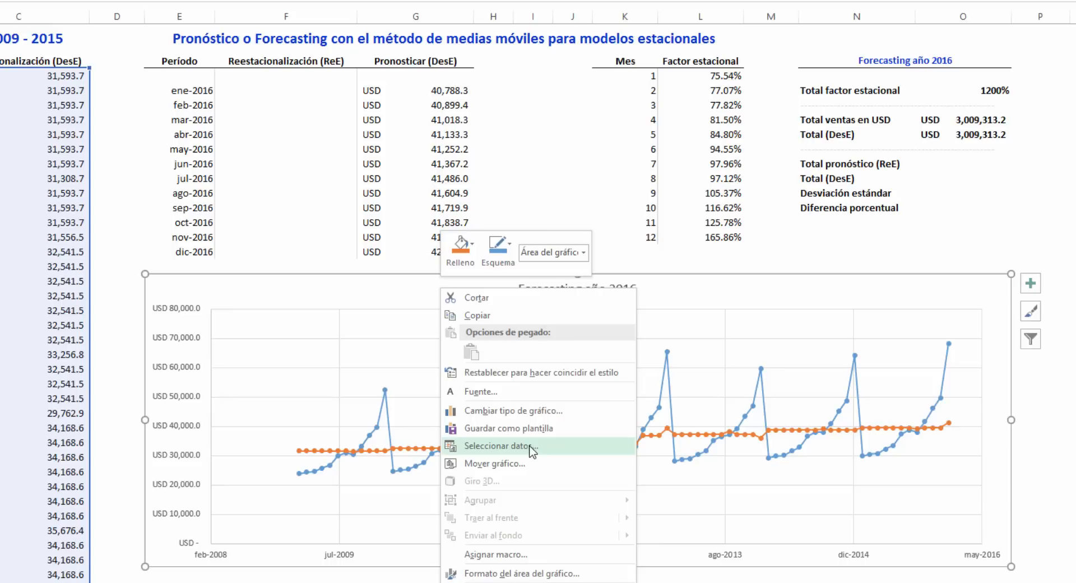
pyautogui.click(556, 451)
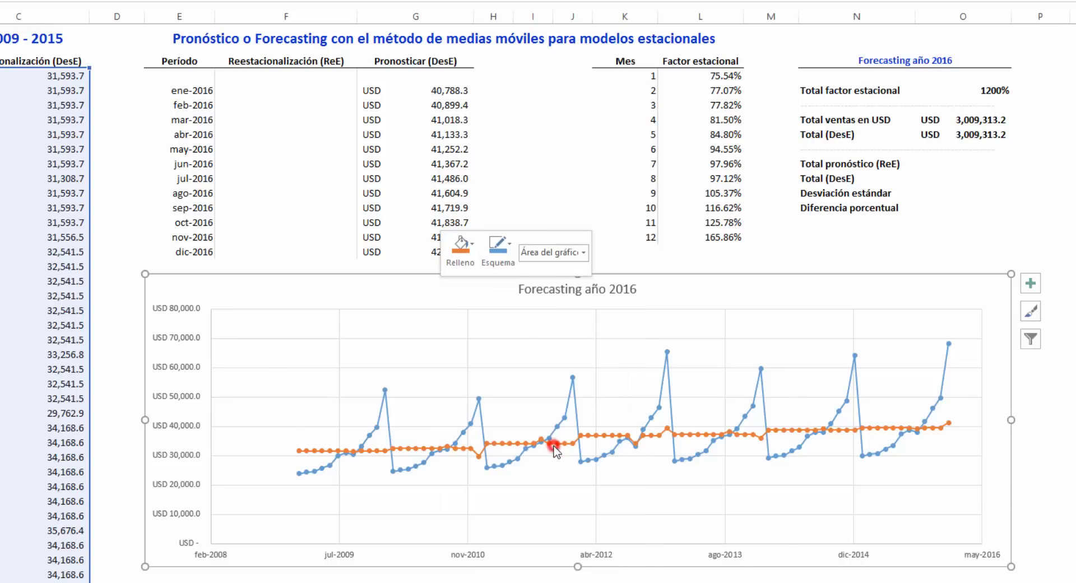
pyautogui.moveTo(580, 115); pyautogui.dragTo(891, 79)
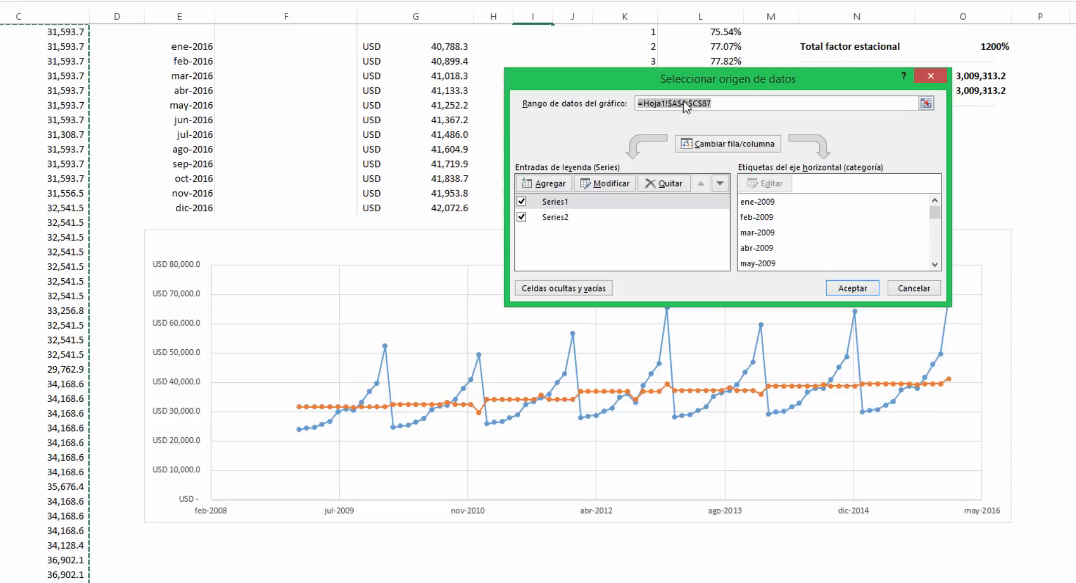
pyautogui.click(552, 185)
pyautogui.moveTo(329, 146); pyautogui.dragTo(617, 125)
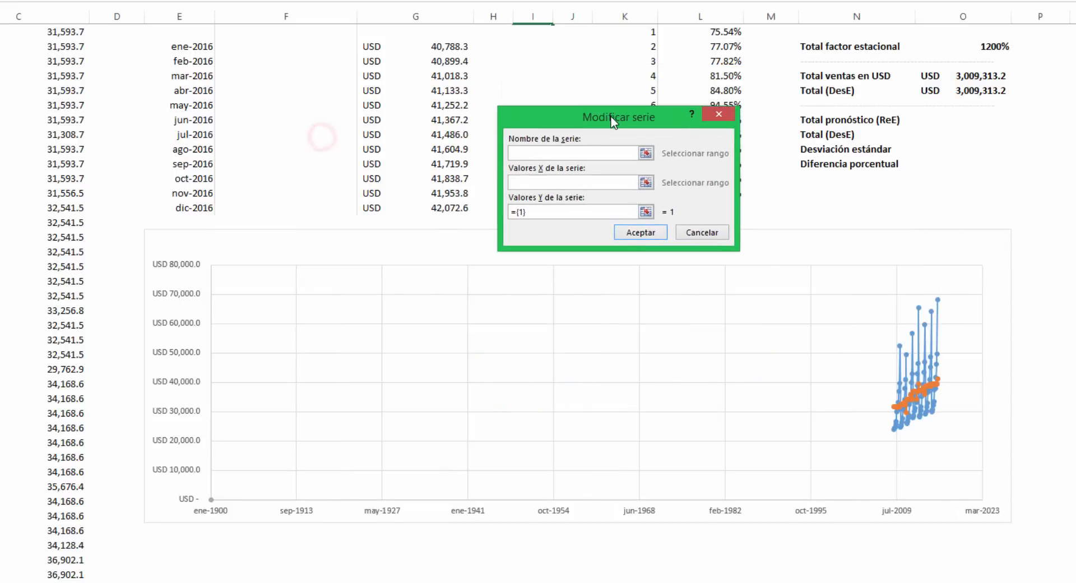
pyautogui.click(646, 183)
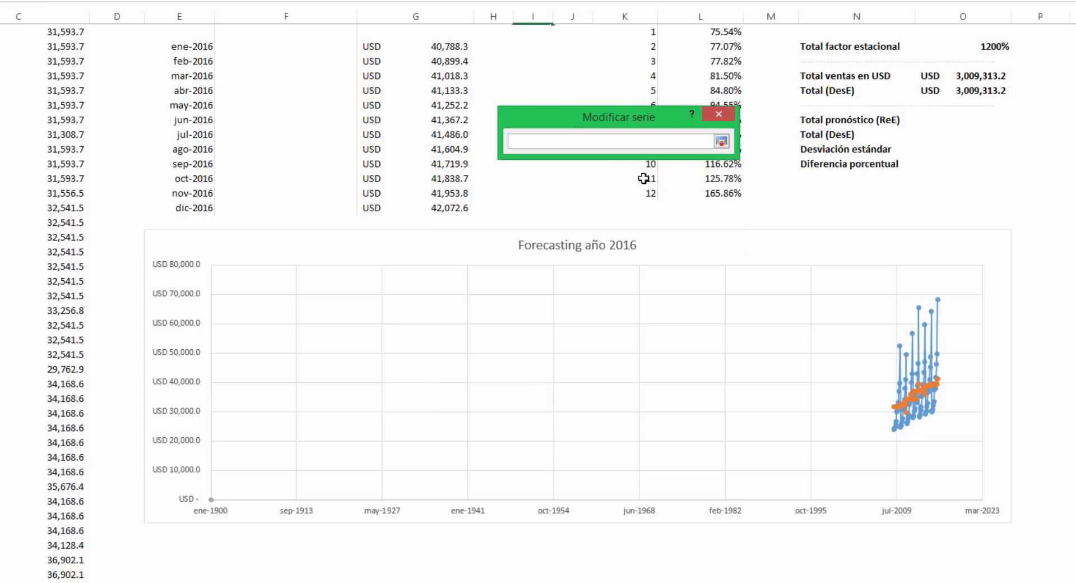
pyautogui.click(201, 30)
pyautogui.moveTo(200, 31); pyautogui.dragTo(187, 206)
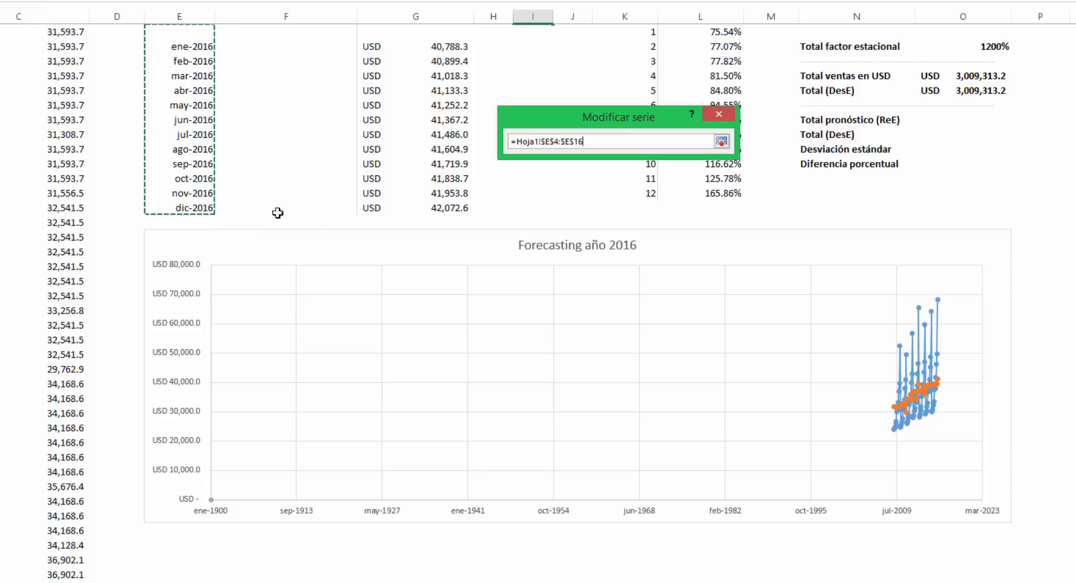
pyautogui.click(721, 142)
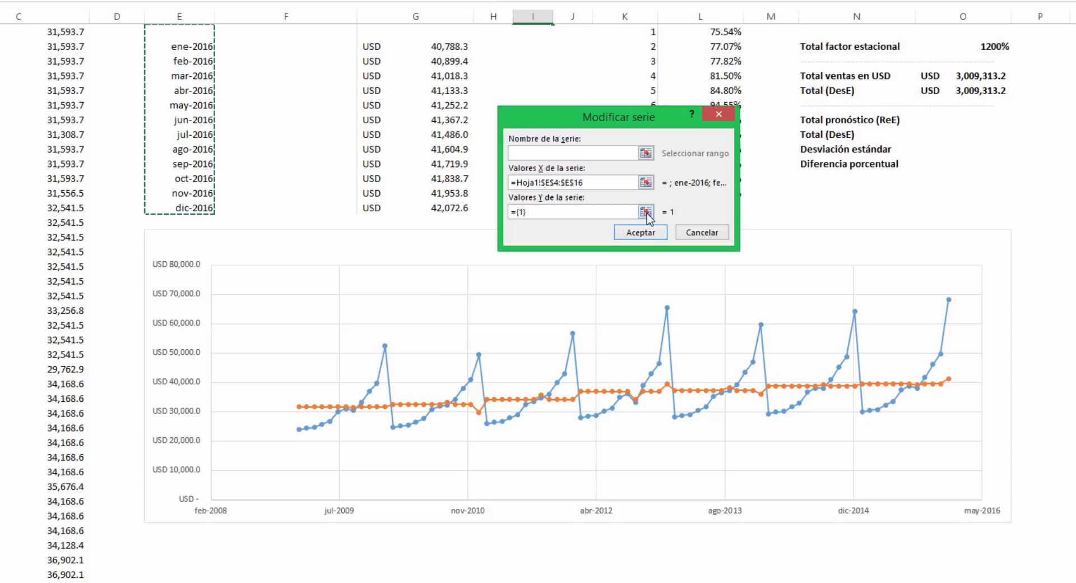
# Use the Pronosticar (DesE) range $G$4:$G$16 as the new series' Y values and apply the chart data changes.
pyautogui.click(646, 212)
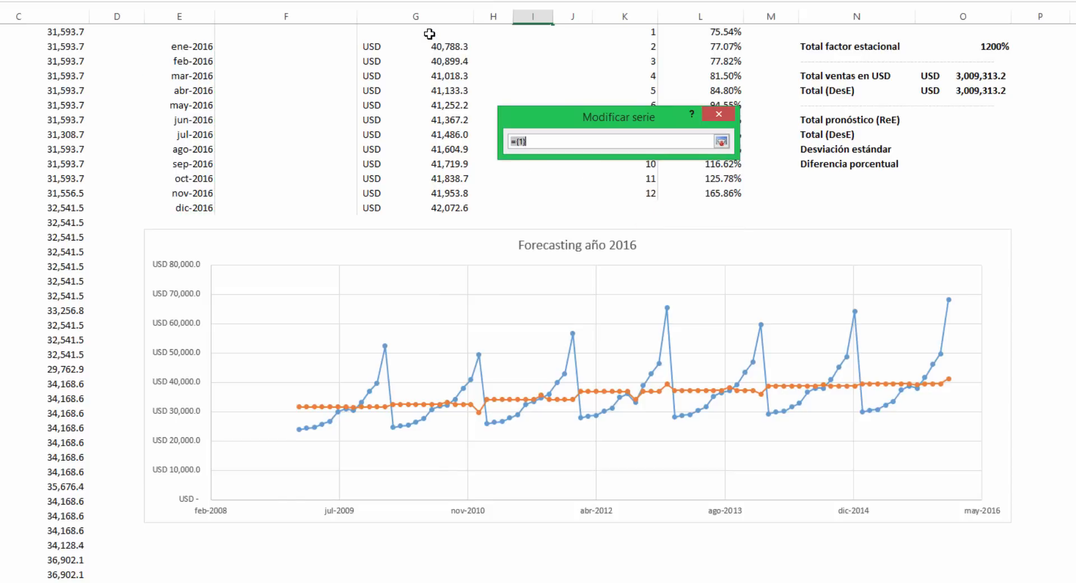
pyautogui.moveTo(430, 32); pyautogui.dragTo(423, 200)
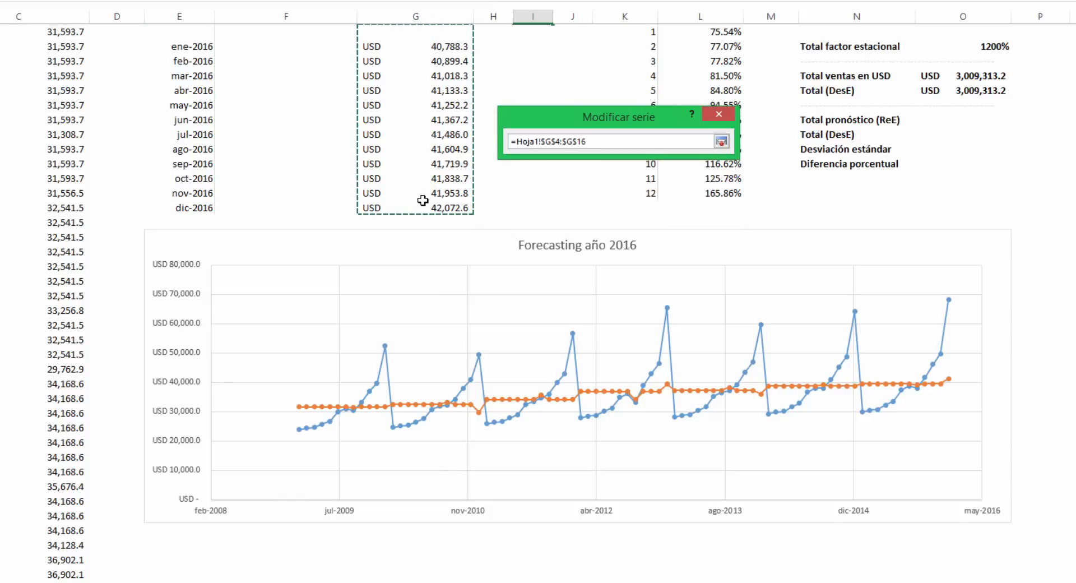
pyautogui.click(718, 143)
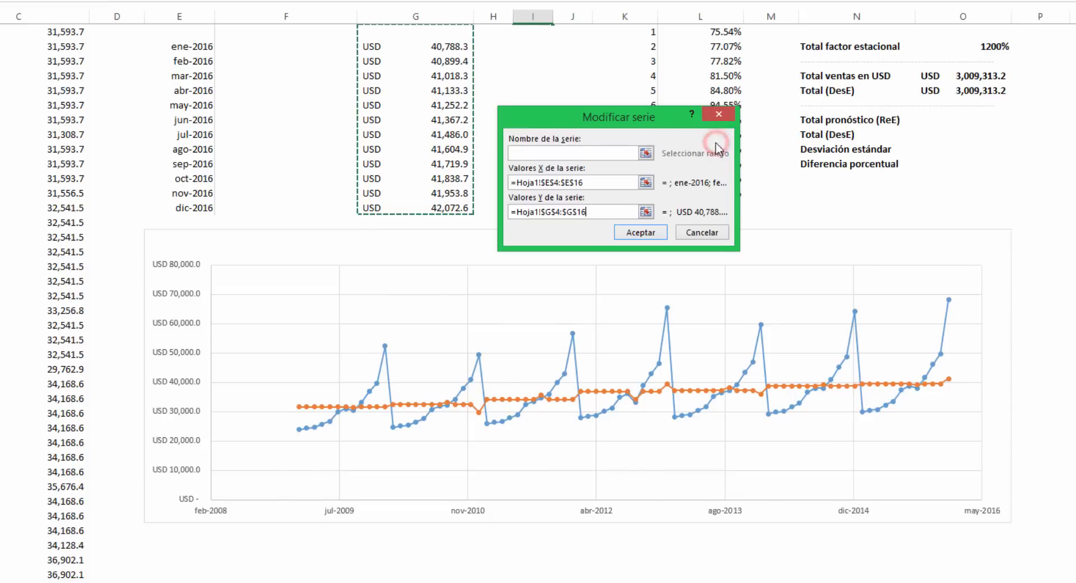
pyautogui.click(638, 232)
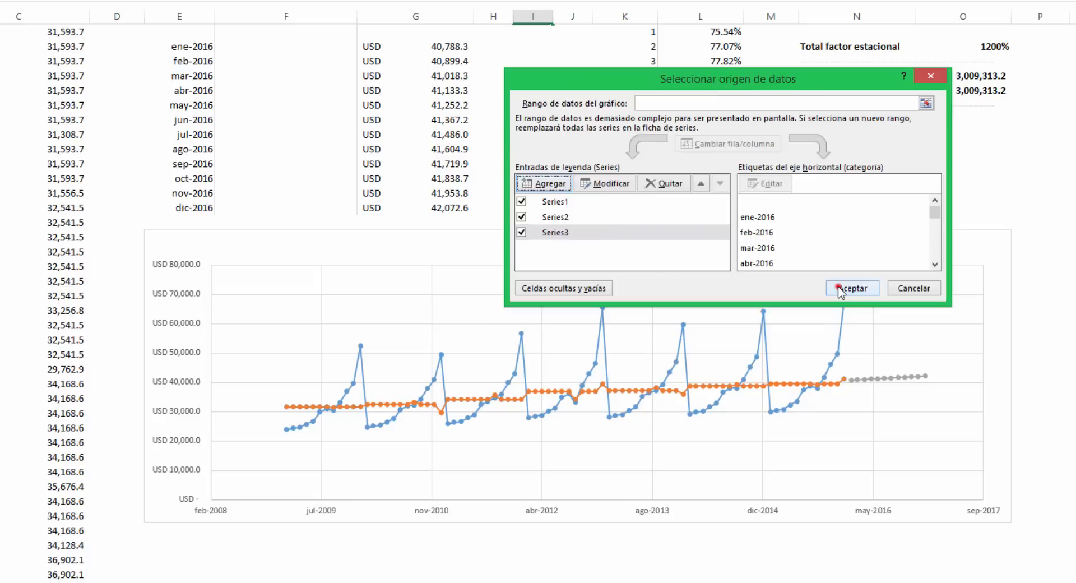
pyautogui.click(839, 288)
pyautogui.scroll(1, 557, 132)
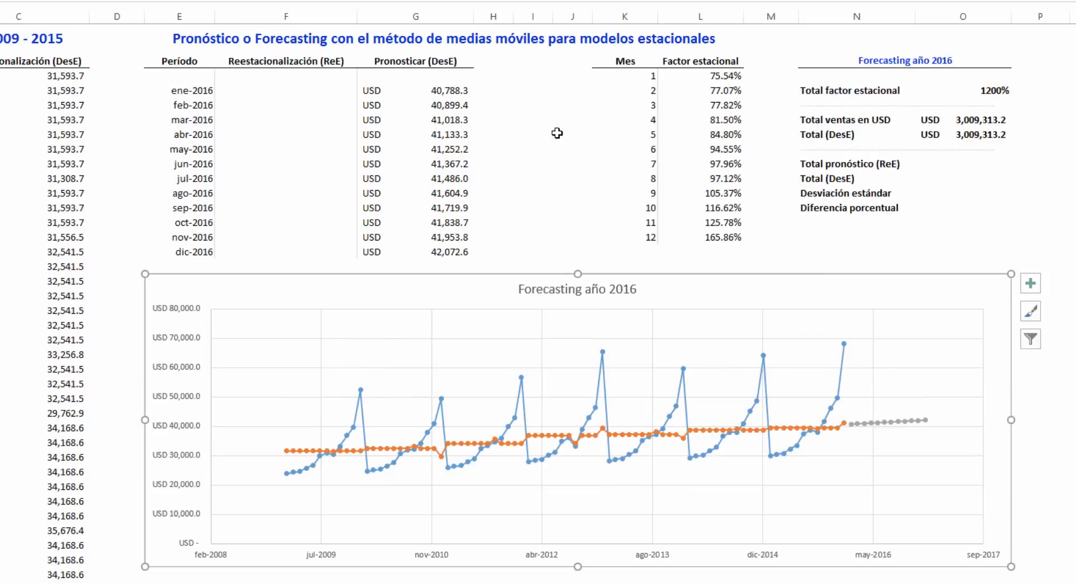
pyautogui.click(533, 60)
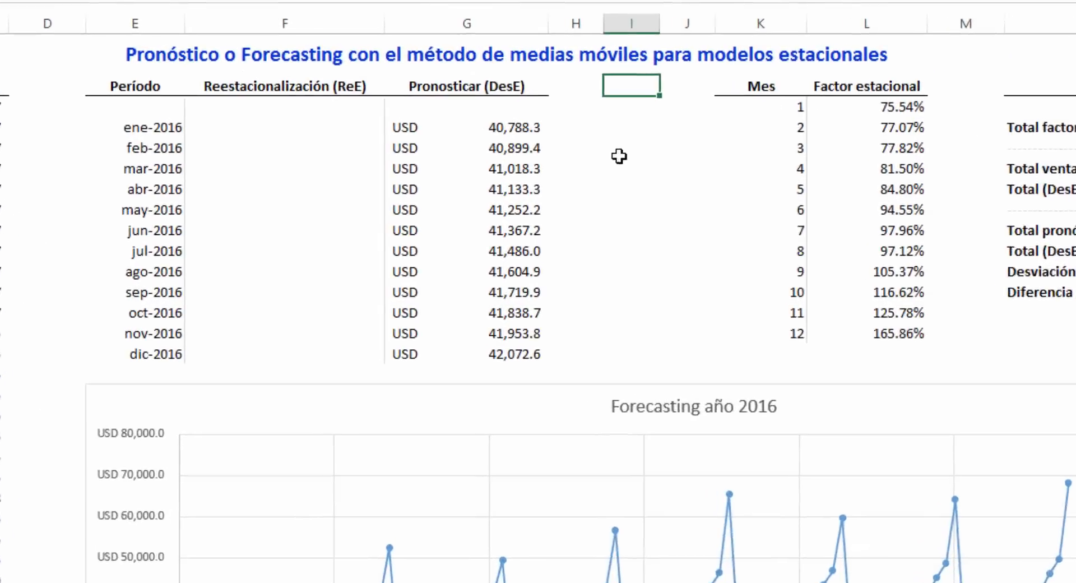
# Start a formula in F5 under Reestacionalización (ReE) that multiplies the G5 forecast by a BUSCARV lookup.
pyautogui.click(355, 148)
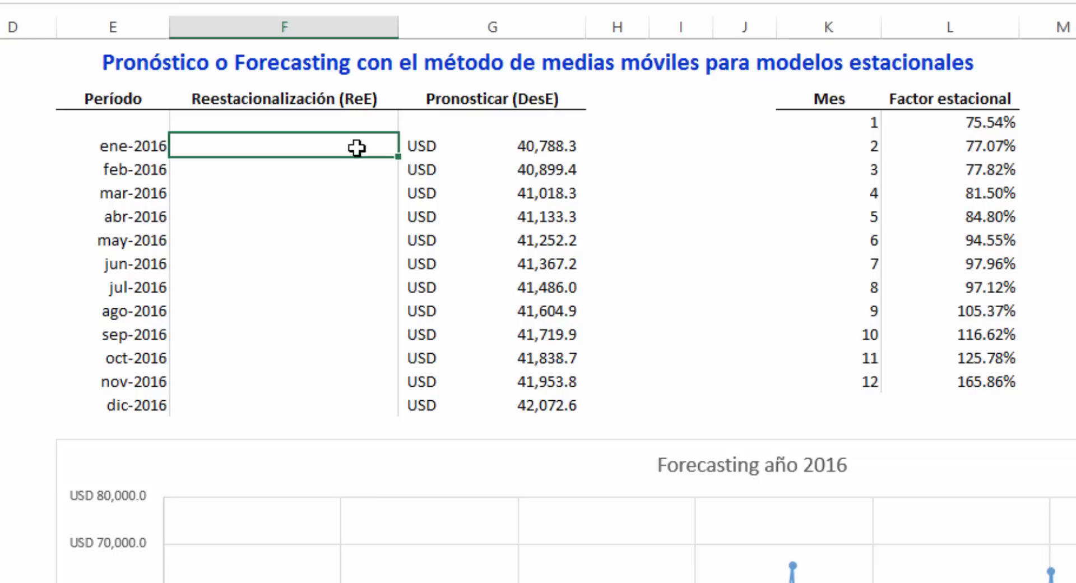
pyautogui.write('=')
pyautogui.click(462, 146)
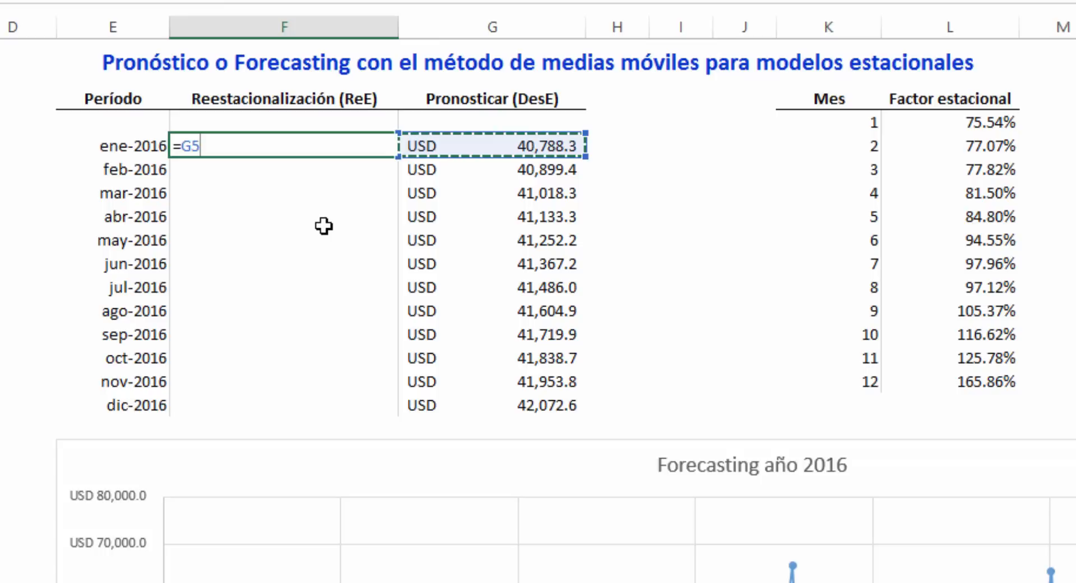
pyautogui.write('*buscar')
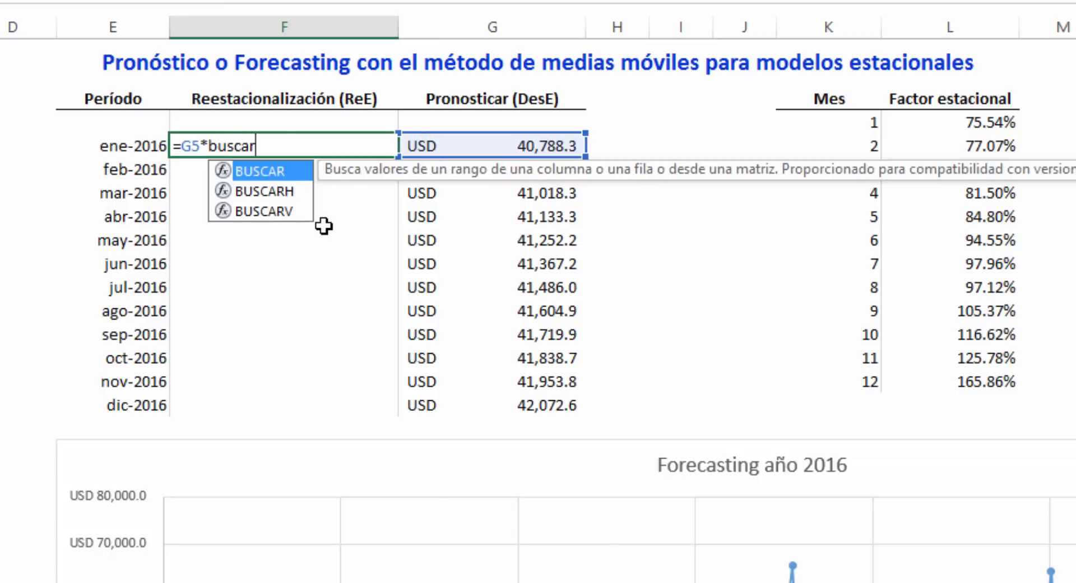
pyautogui.press('Down')
pyautogui.press('Down')
pyautogui.press('Tab')
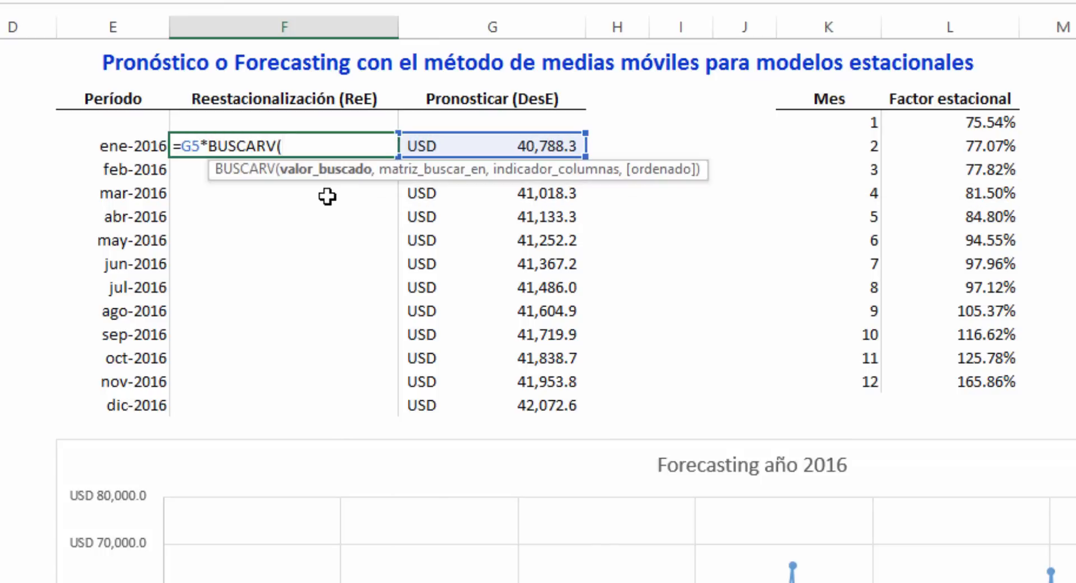
# Supply MES(E5) as the valor_buscado argument of the BUSCARV function.
pyautogui.write('mes')
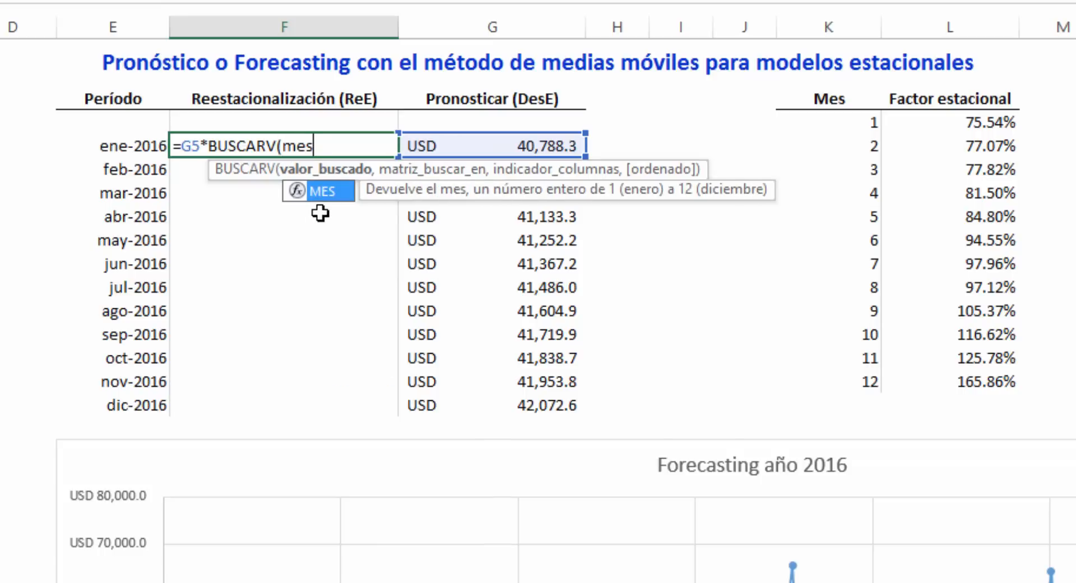
pyautogui.press('Tab')
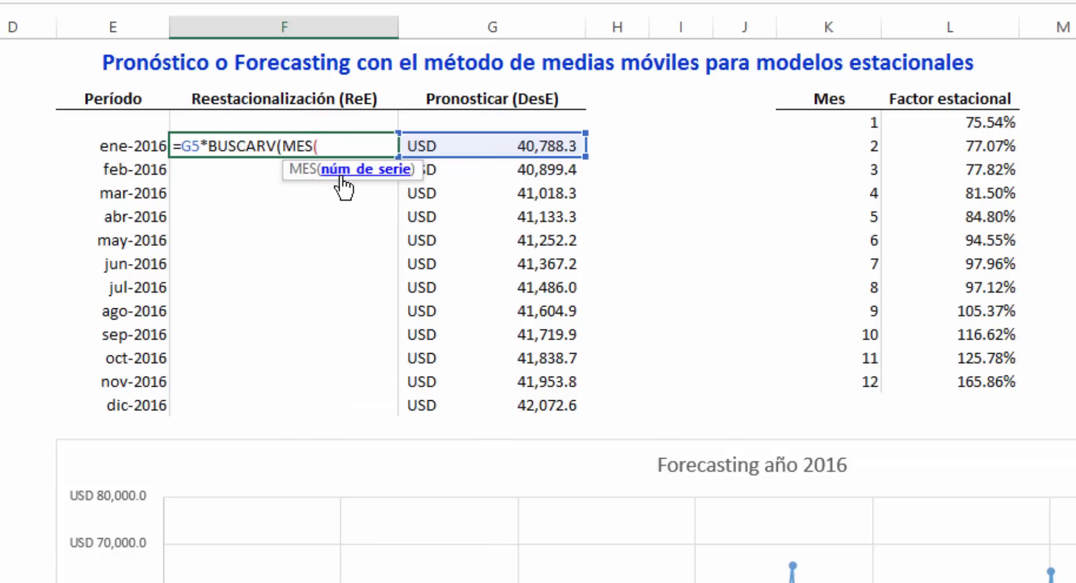
pyautogui.click(143, 147)
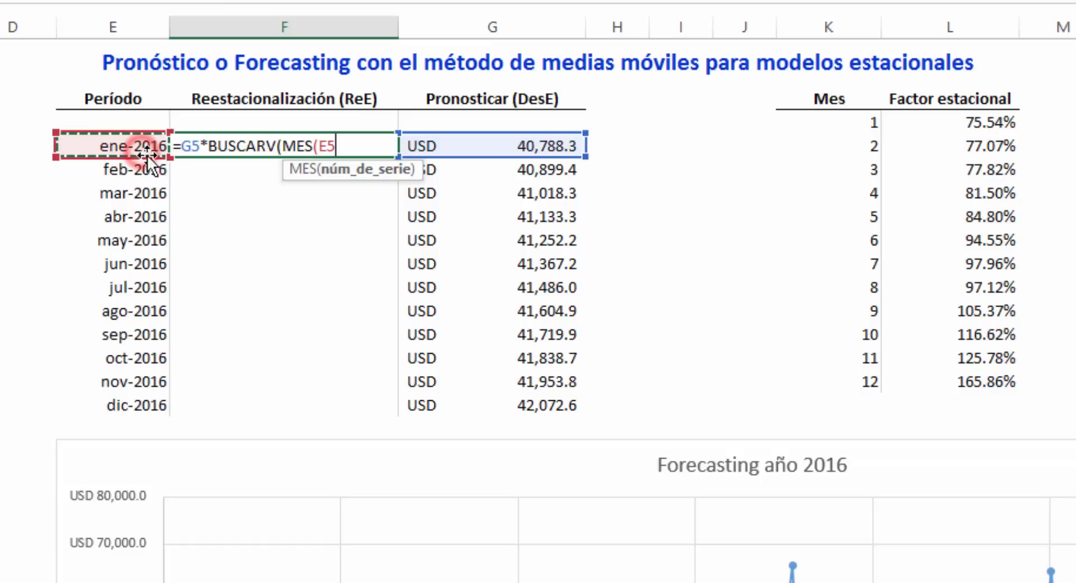
pyautogui.write('),')
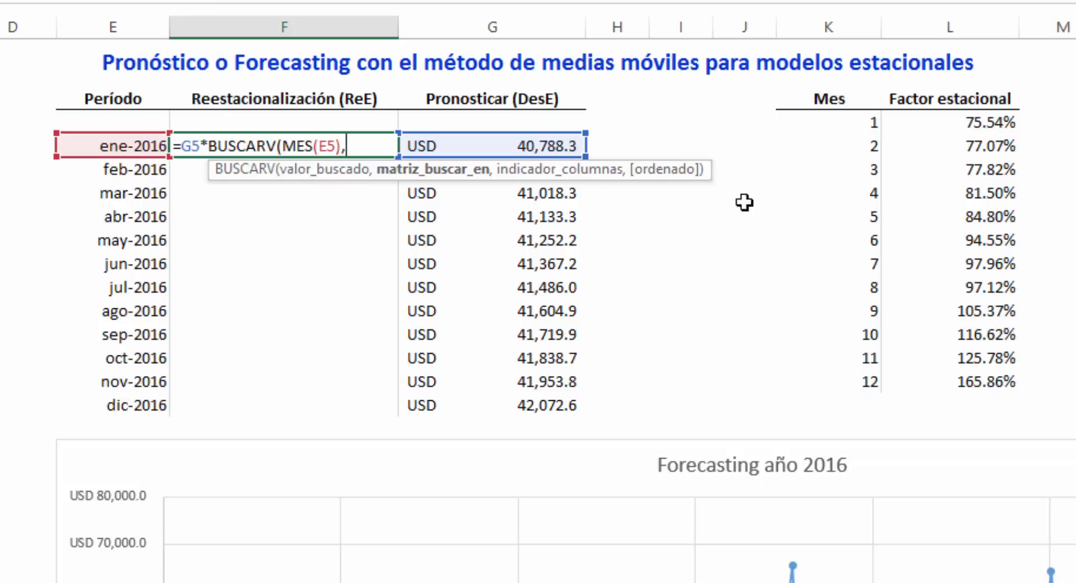
# Complete the F5 BUSCARV formula with the absolute table $K$3:$L$15, column 2 and FALSO for an exact match.
pyautogui.moveTo(840, 100); pyautogui.dragTo(912, 372)
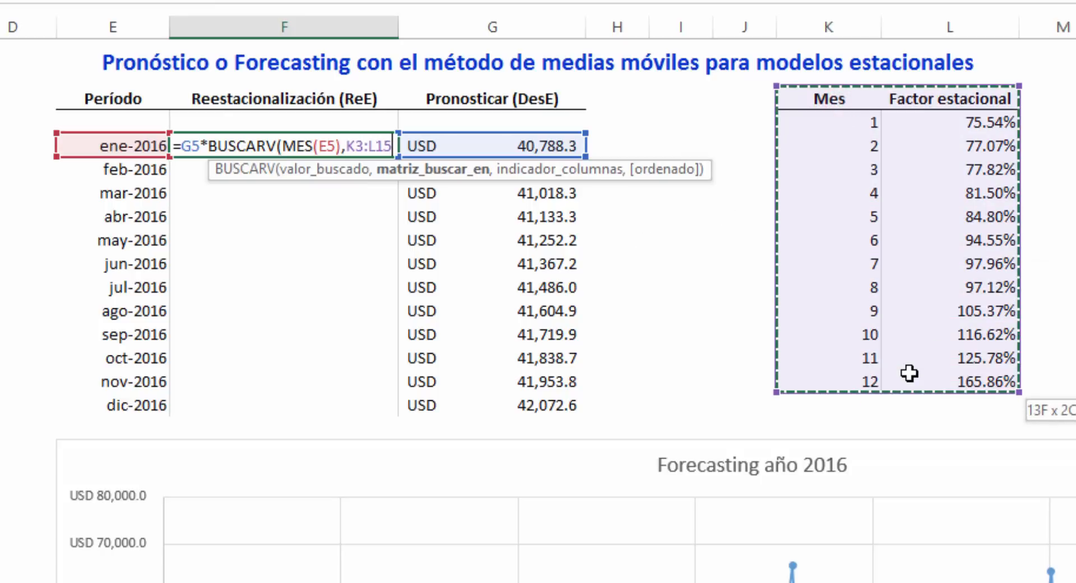
pyautogui.press('F4')
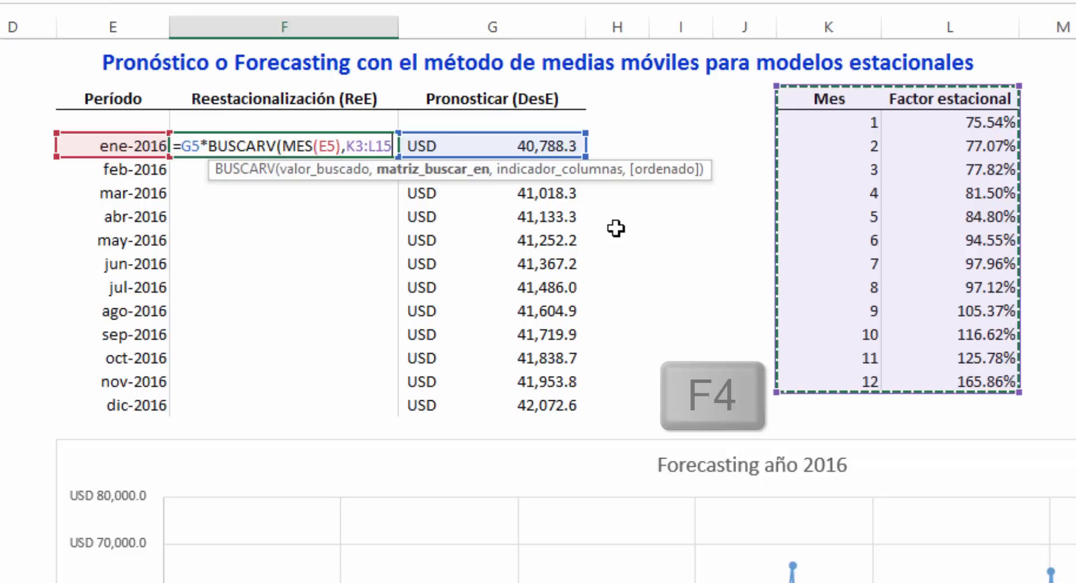
pyautogui.write(',')
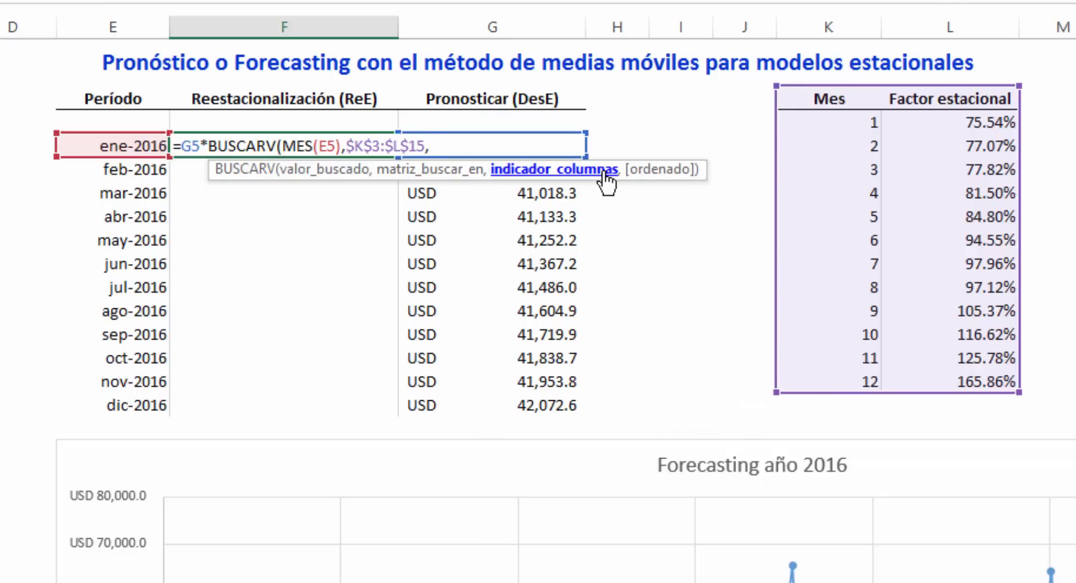
pyautogui.write('2,')
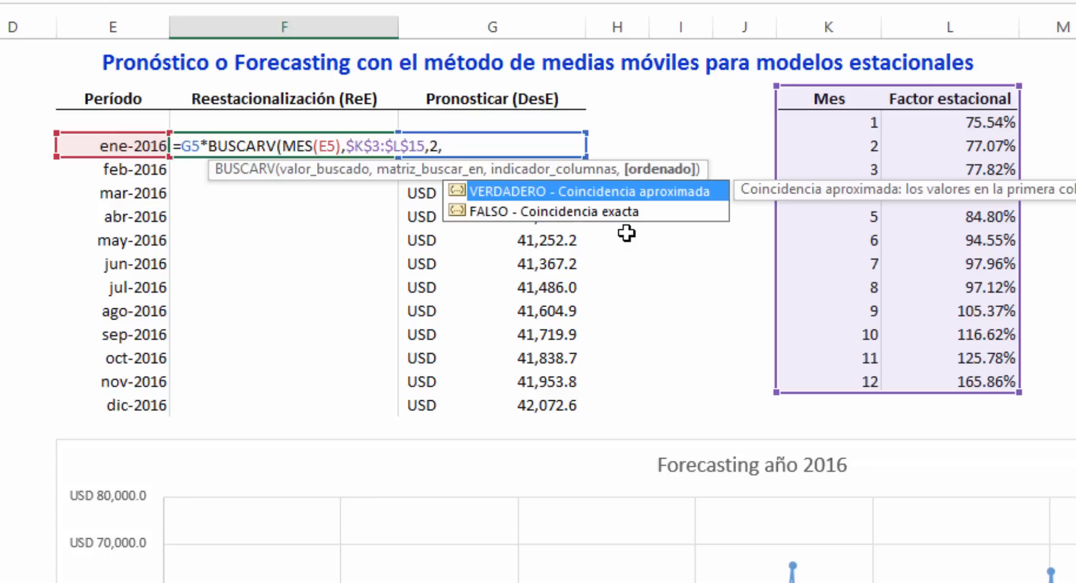
pyautogui.press('Down')
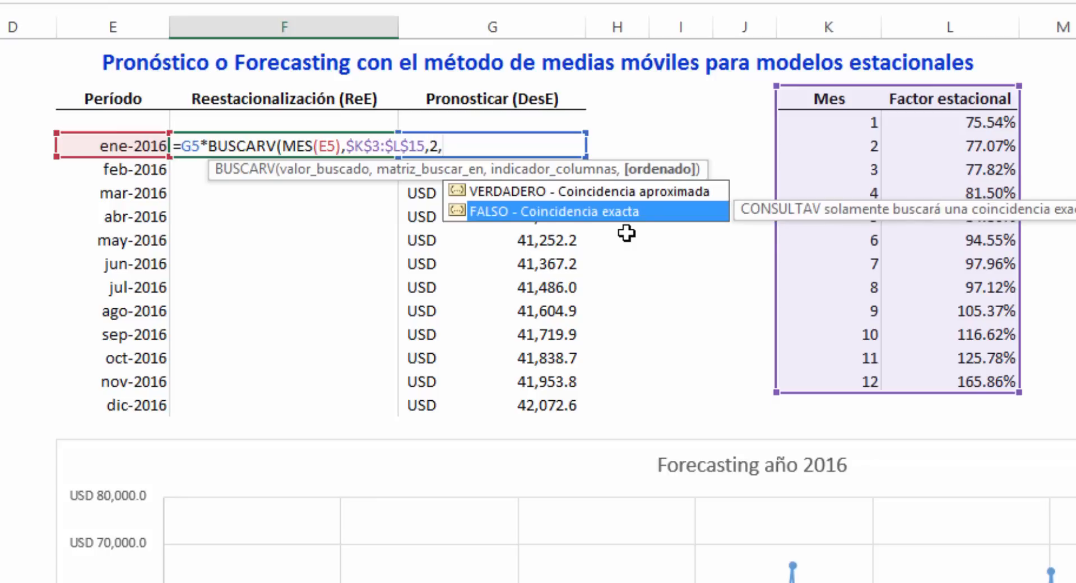
pyautogui.press('Tab')
pyautogui.write(')')
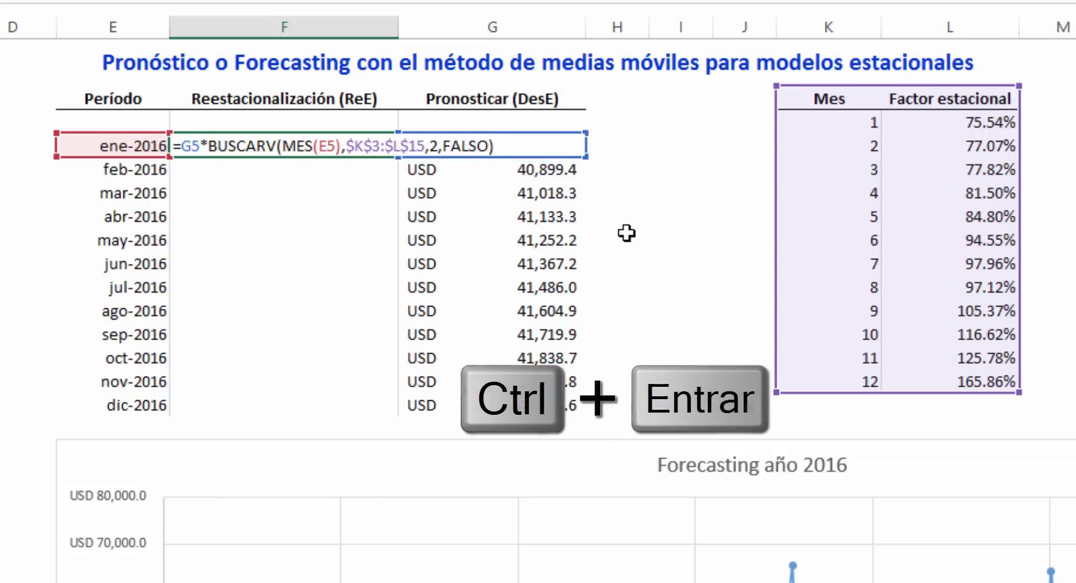
pyautogui.hotkey('ctrl', 'Return')
# Copy the F5 reseasonalization formula into F6:F16, covering feb-2016 through dic-2016.
pyautogui.hotkey('ctrl', 'c')
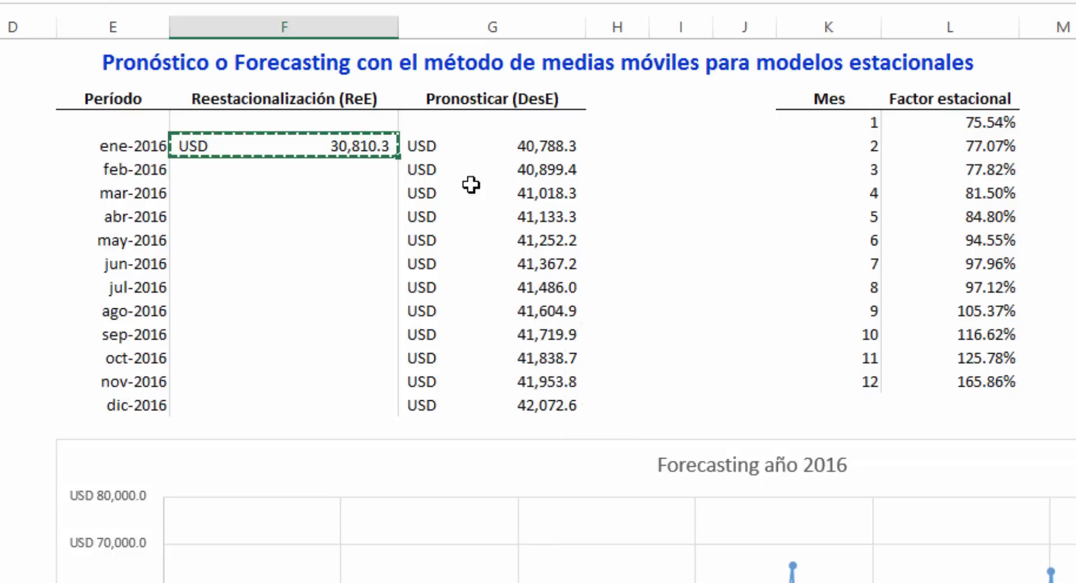
pyautogui.moveTo(378, 170); pyautogui.dragTo(359, 401)
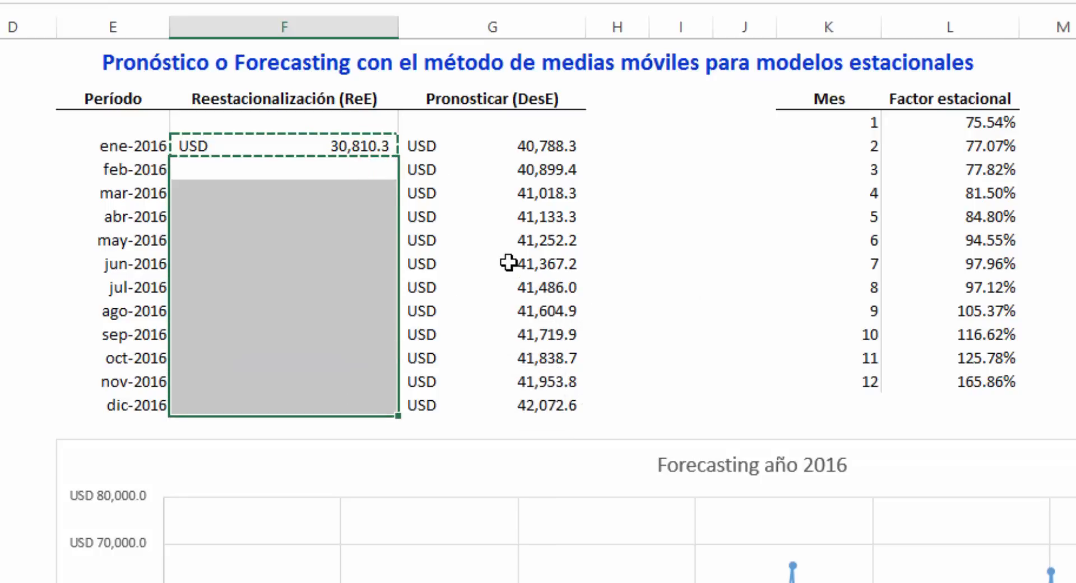
pyautogui.press('Return')
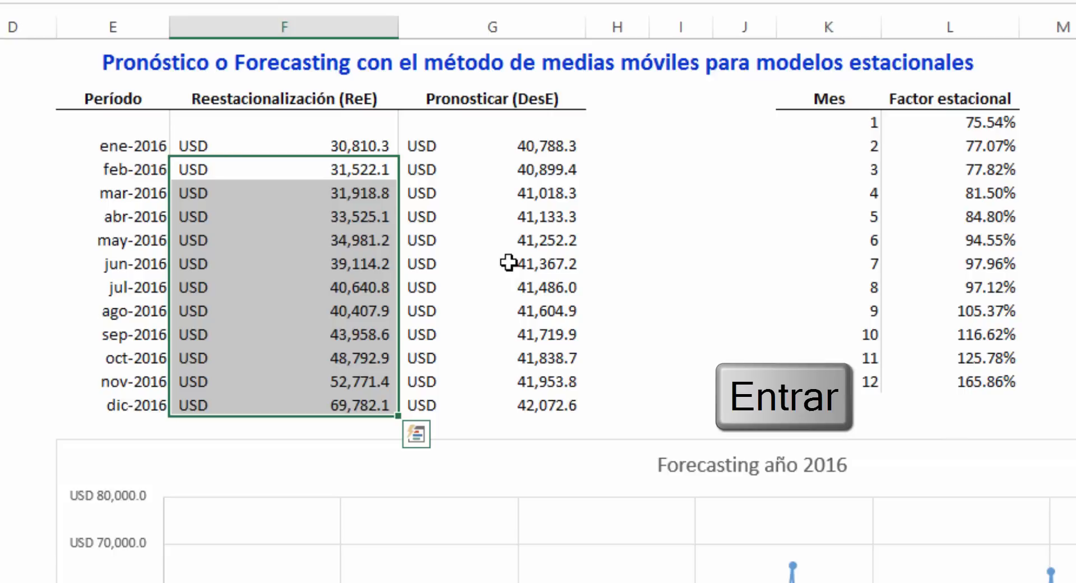
pyautogui.click(688, 97)
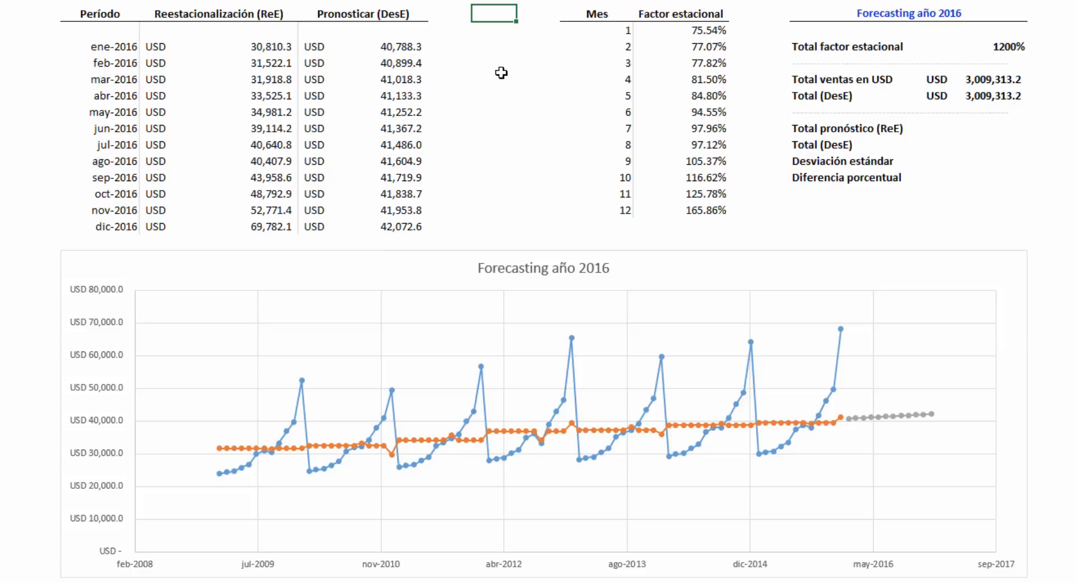
# Add a series to the Forecasting año 2016 chart with the period cells $E$4:$E$16 as its X values.
pyautogui.click(388, 267)
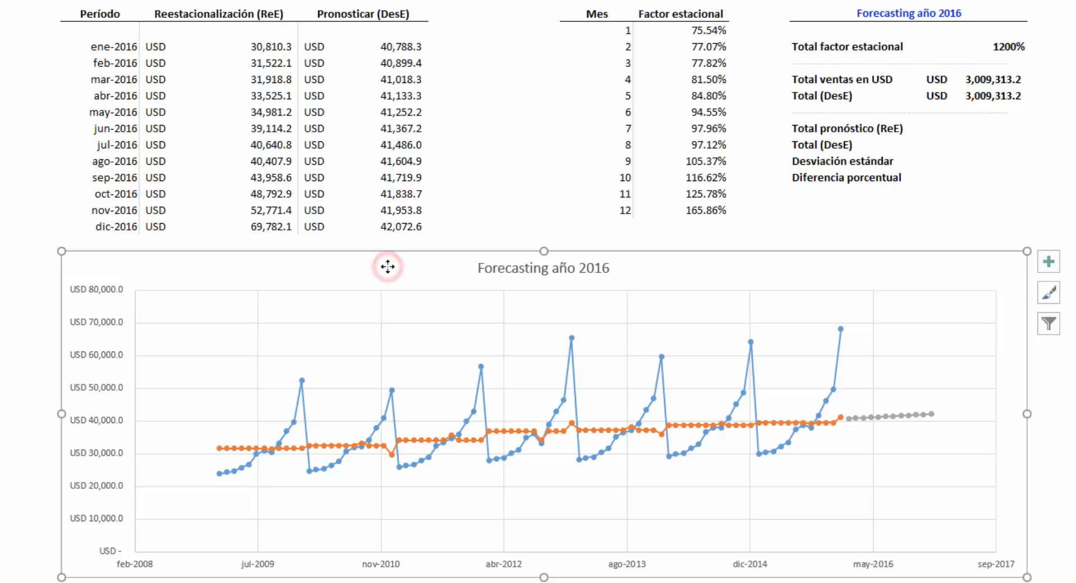
pyautogui.rightClick(387, 267)
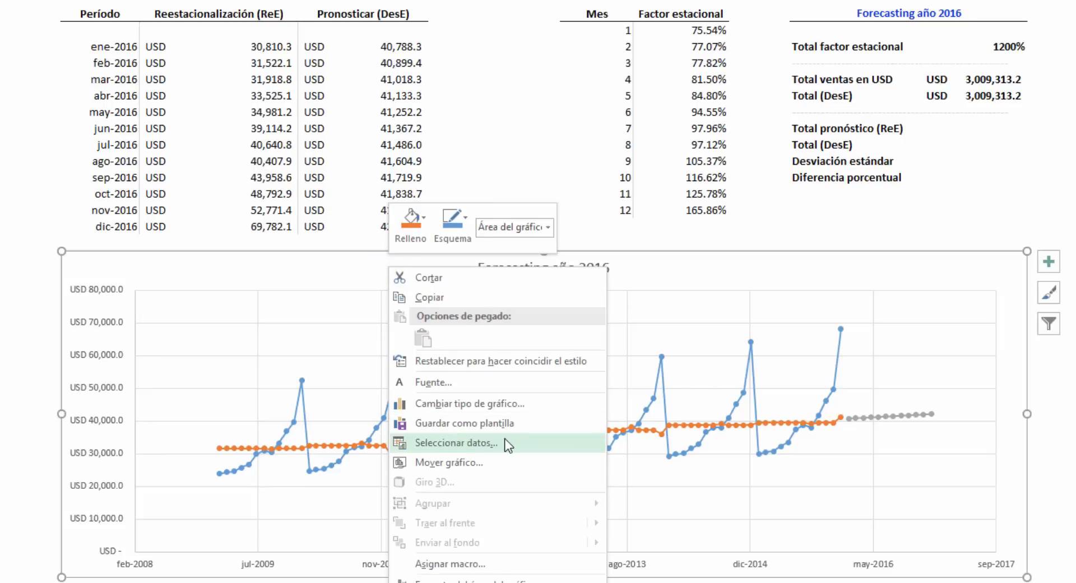
pyautogui.click(454, 443)
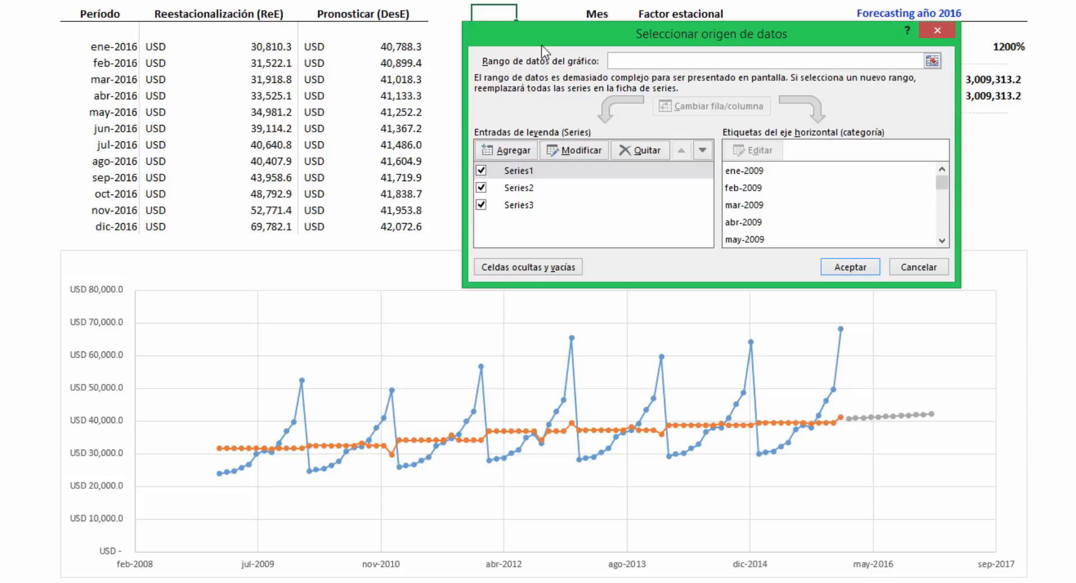
pyautogui.moveTo(541, 45); pyautogui.dragTo(465, 116)
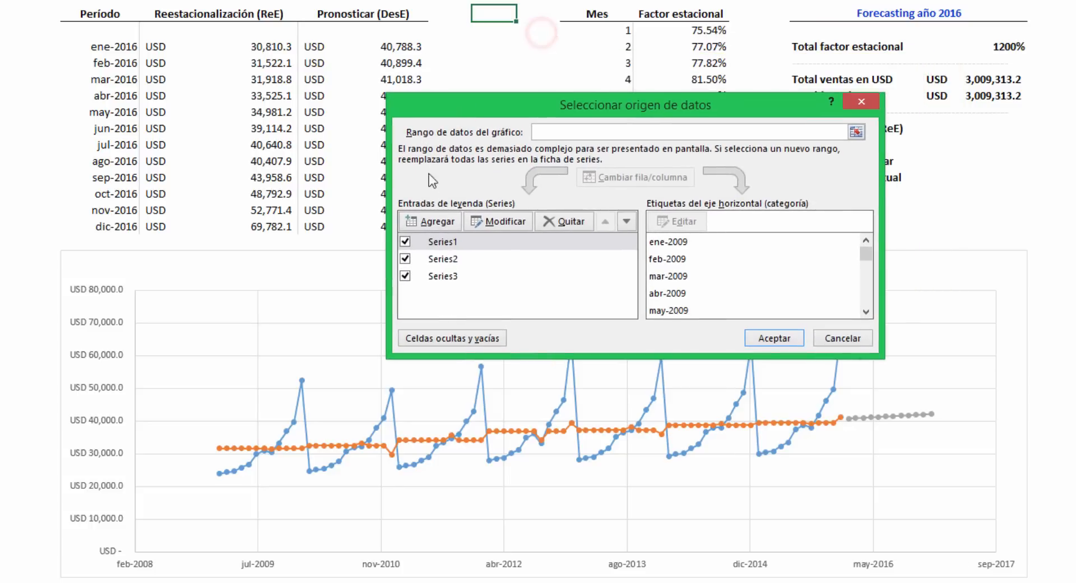
pyautogui.click(434, 222)
pyautogui.moveTo(593, 93); pyautogui.dragTo(458, 92)
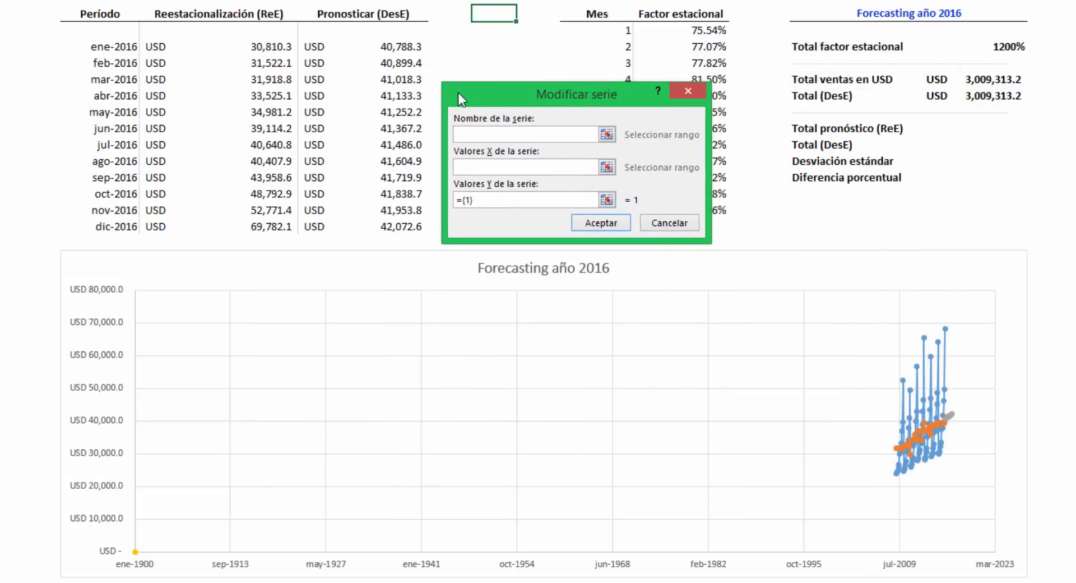
pyautogui.click(607, 167)
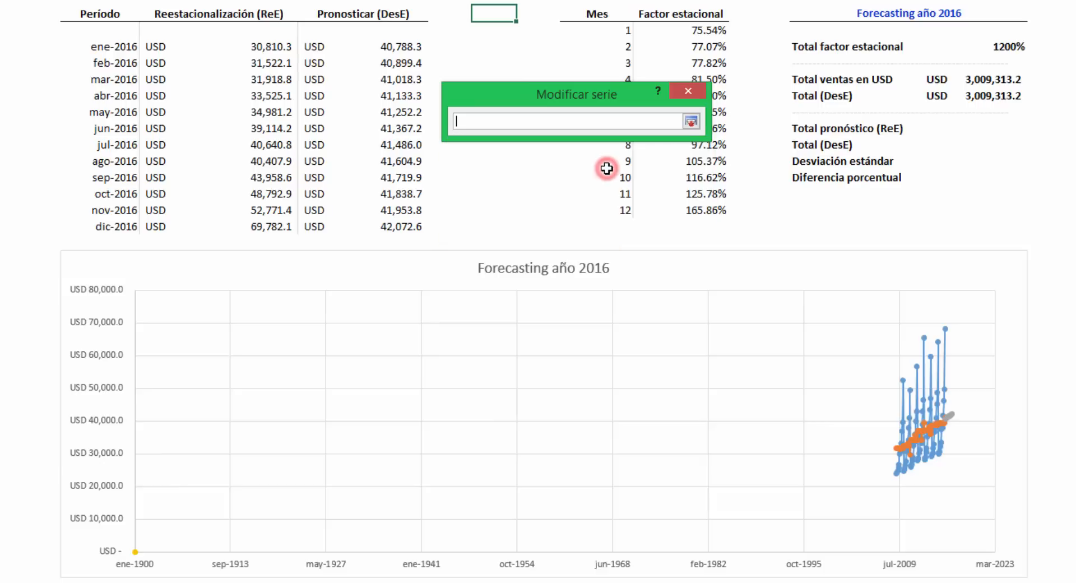
pyautogui.click(128, 29)
pyautogui.moveTo(129, 30); pyautogui.dragTo(147, 220)
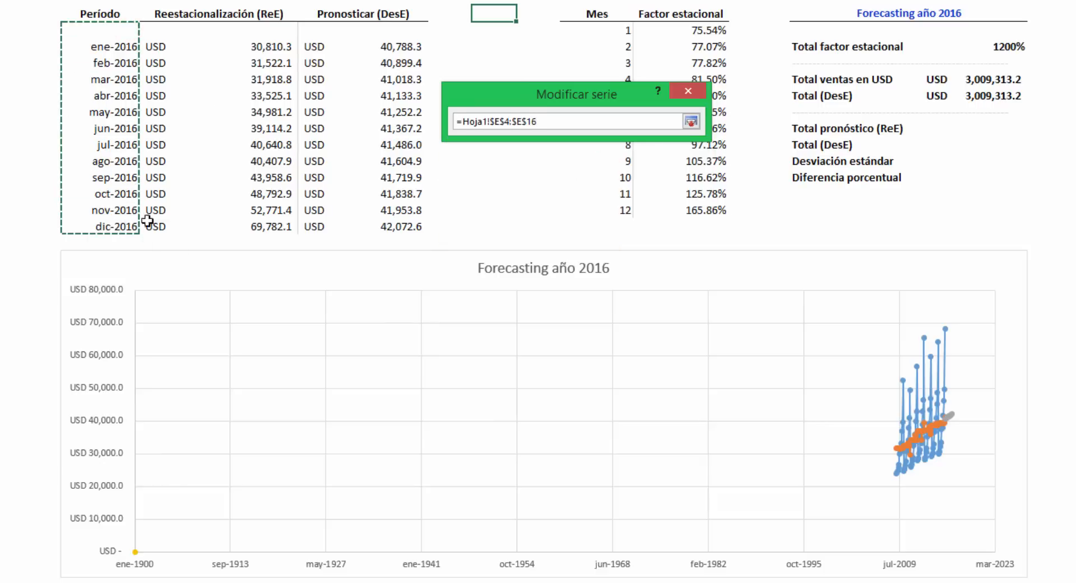
pyautogui.click(691, 121)
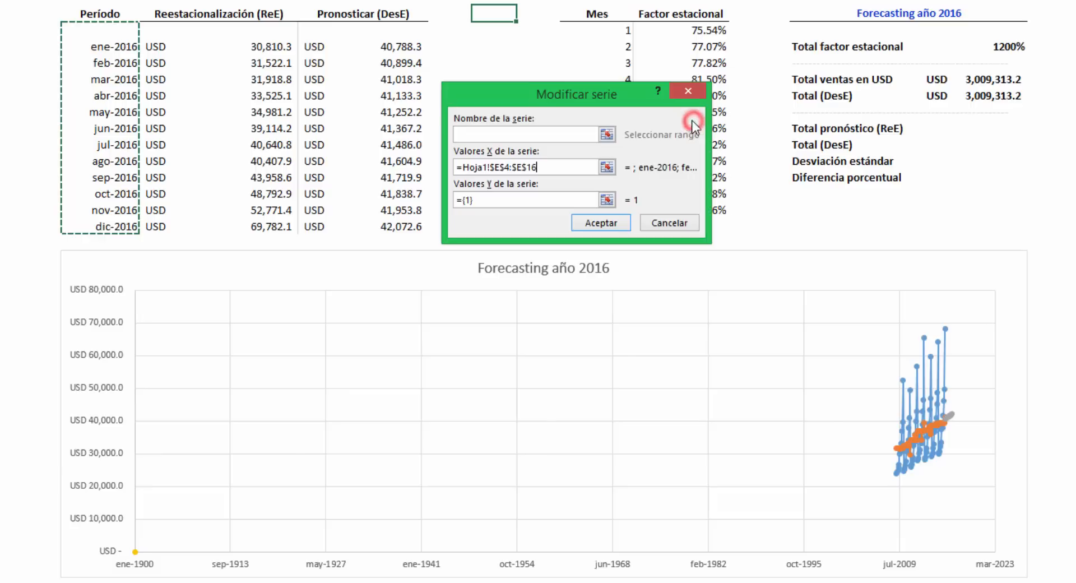
# Set the new series' Y values to the Reestacionalización (ReE) range $F$4:$F$16 and accept the chart data.
pyautogui.click(607, 199)
pyautogui.moveTo(273, 28); pyautogui.dragTo(248, 227)
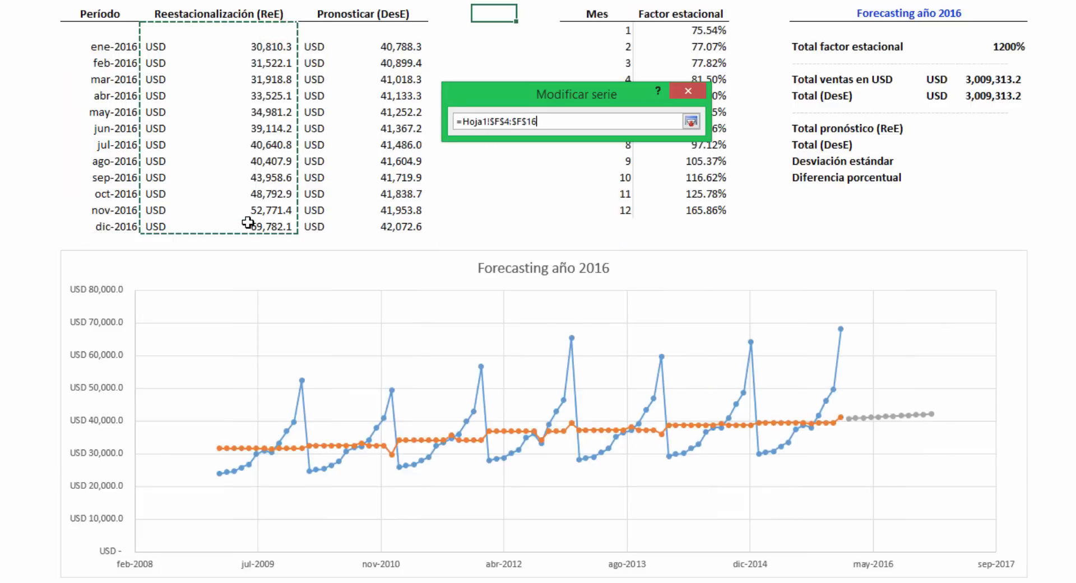
pyautogui.click(688, 120)
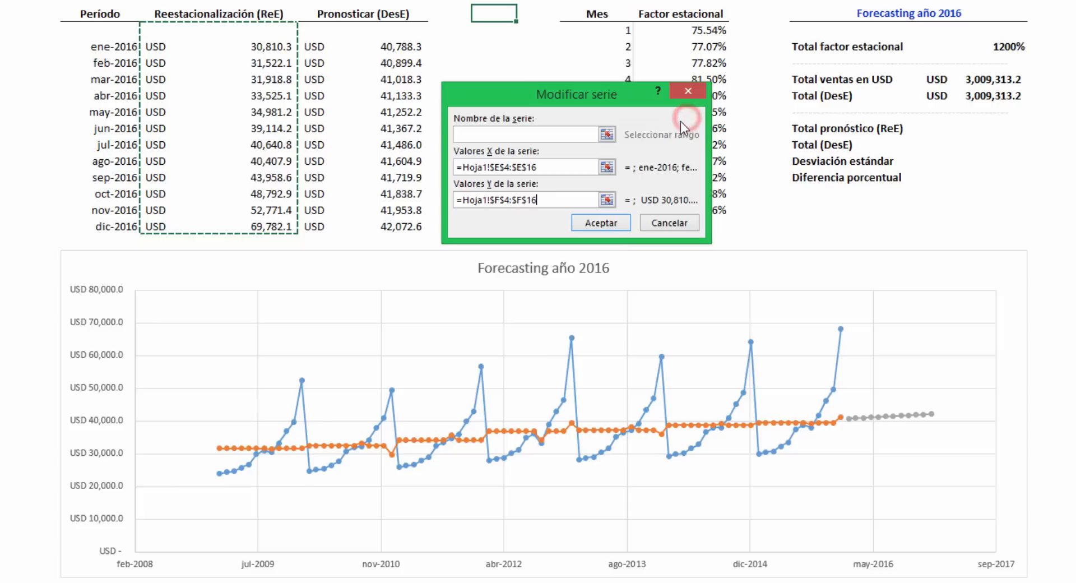
pyautogui.click(622, 223)
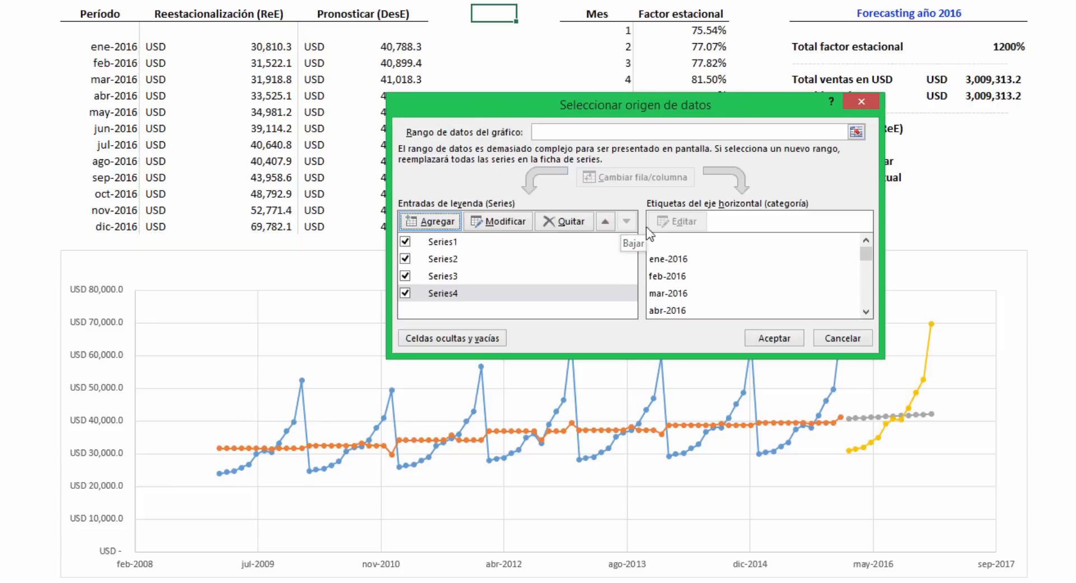
pyautogui.click(761, 337)
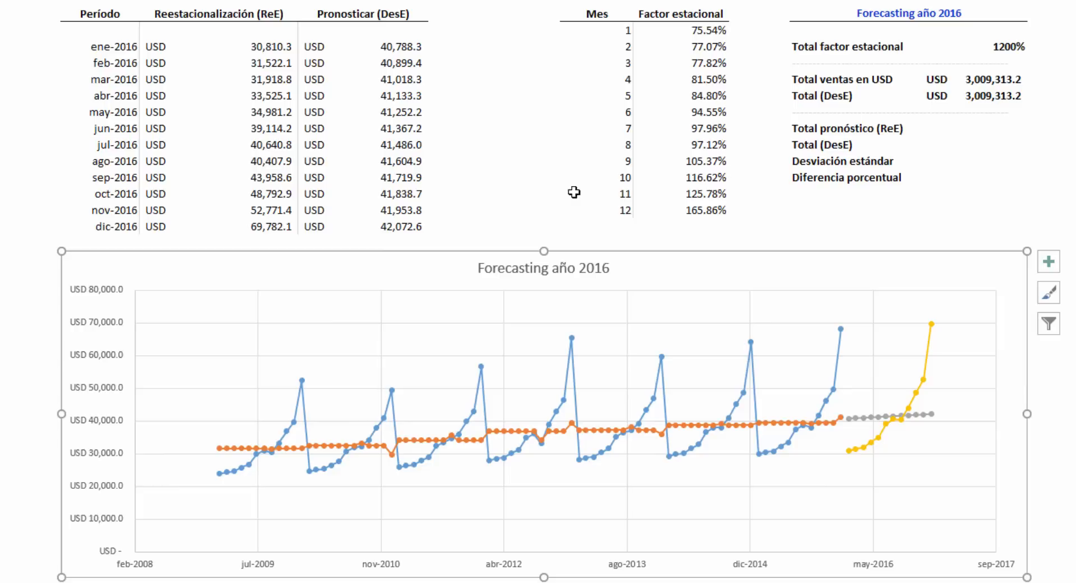
pyautogui.click(494, 12)
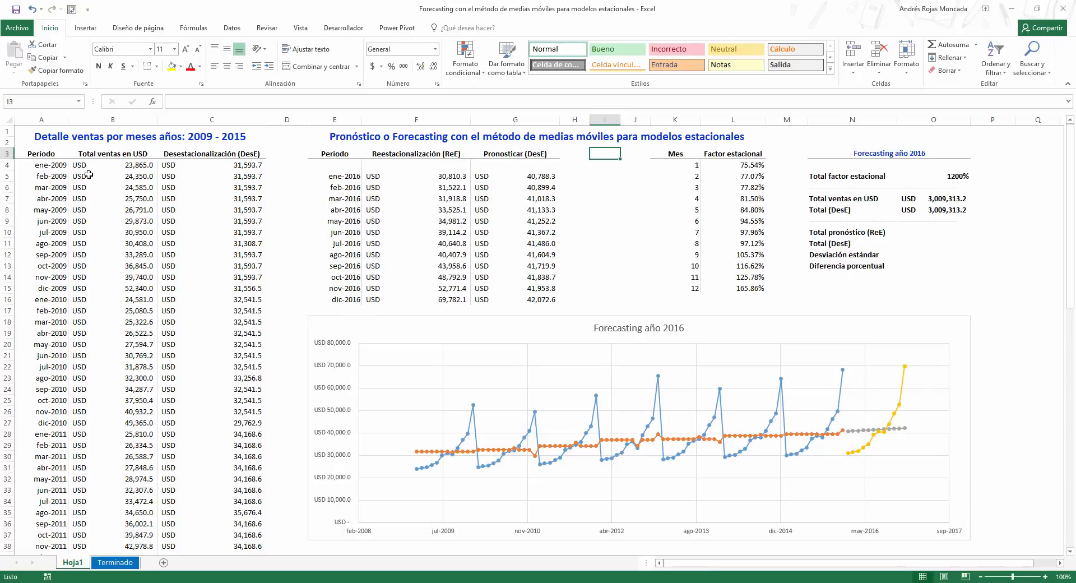
# Copy the dic-2015 row, cells A87:C87, from the end of the sales detail table.
pyautogui.click(65, 166)
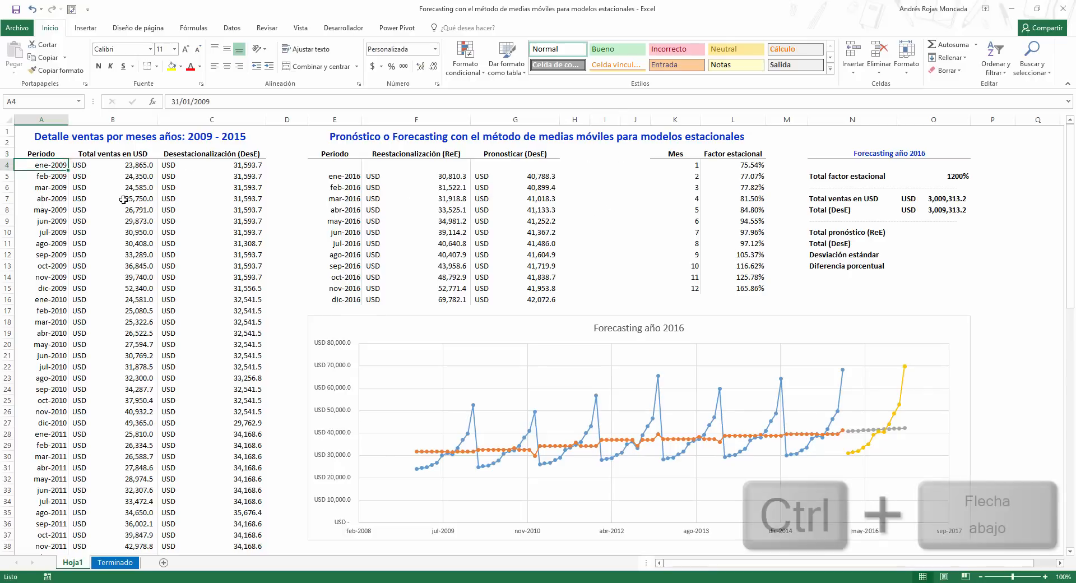
pyautogui.hotkey('ctrl', 'Down')
pyautogui.scroll(-7, 123, 199)
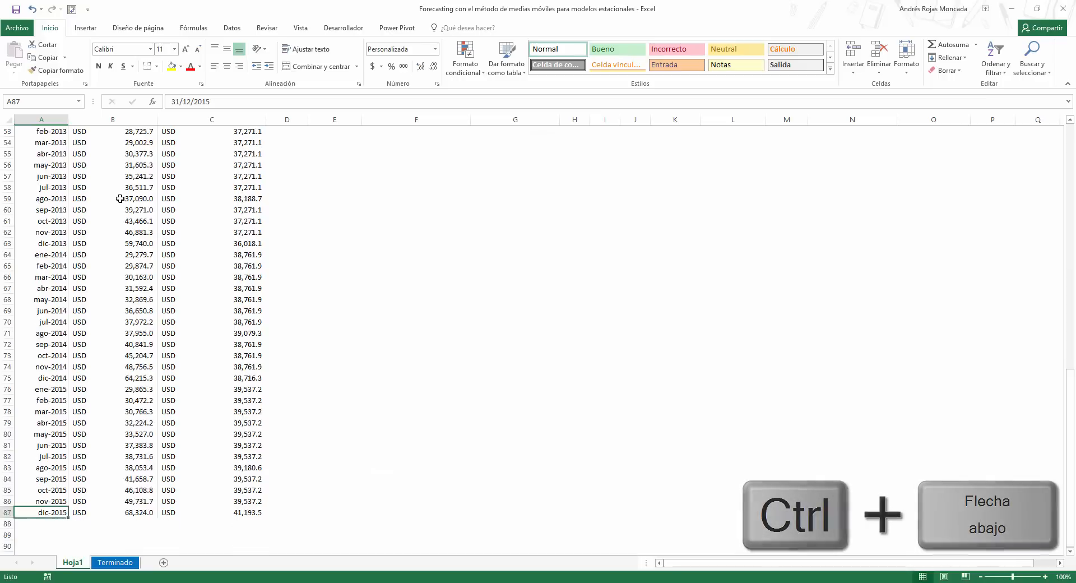
pyautogui.moveTo(53, 308); pyautogui.dragTo(217, 311)
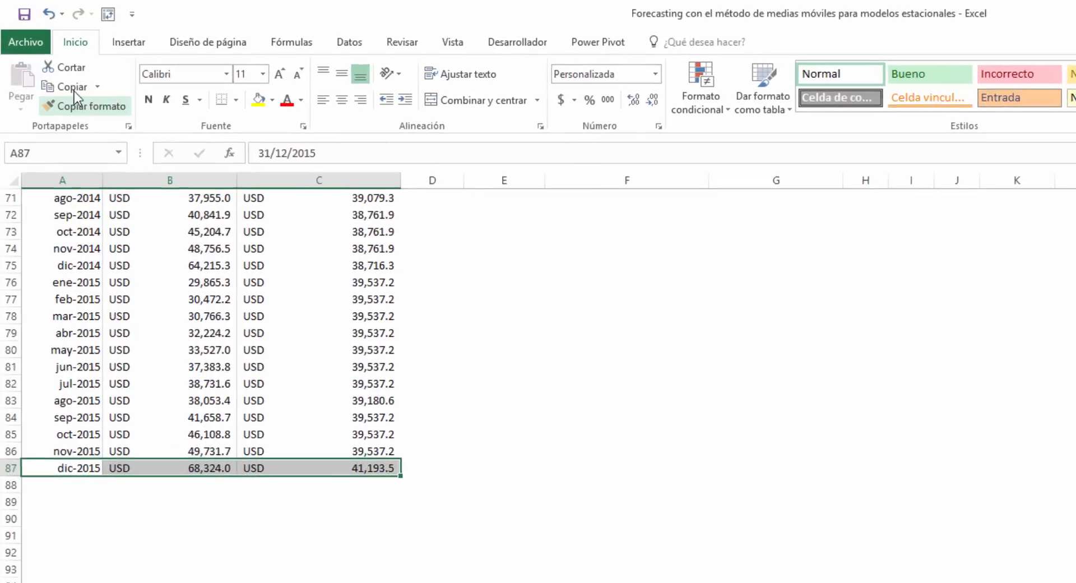
pyautogui.click(74, 89)
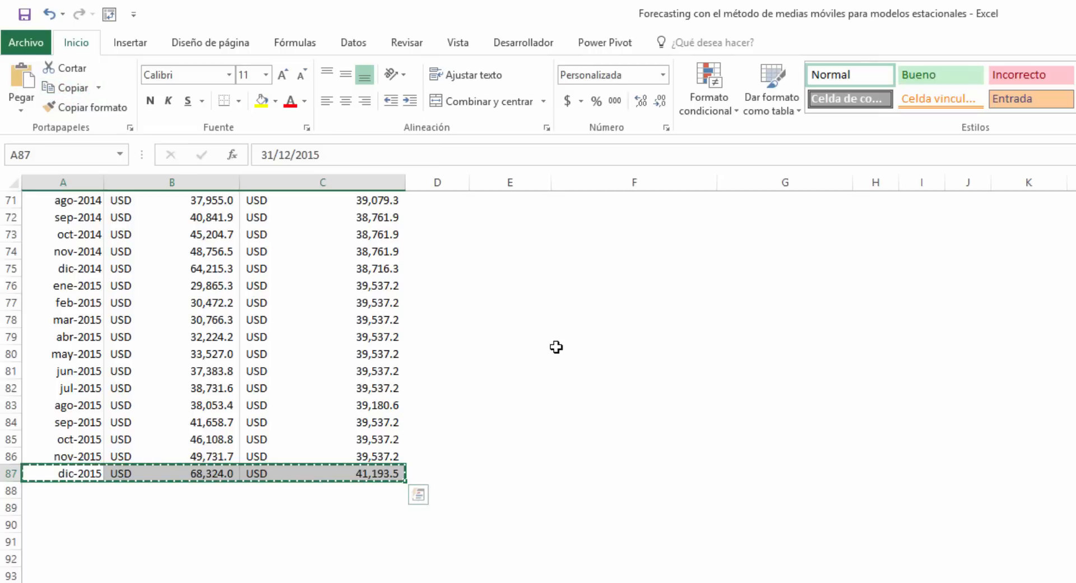
# Paste the copied dic-2015 row as values into E4:G4, above ene-2016 in the forecast table.
pyautogui.hotkey('ctrl', 'Up')
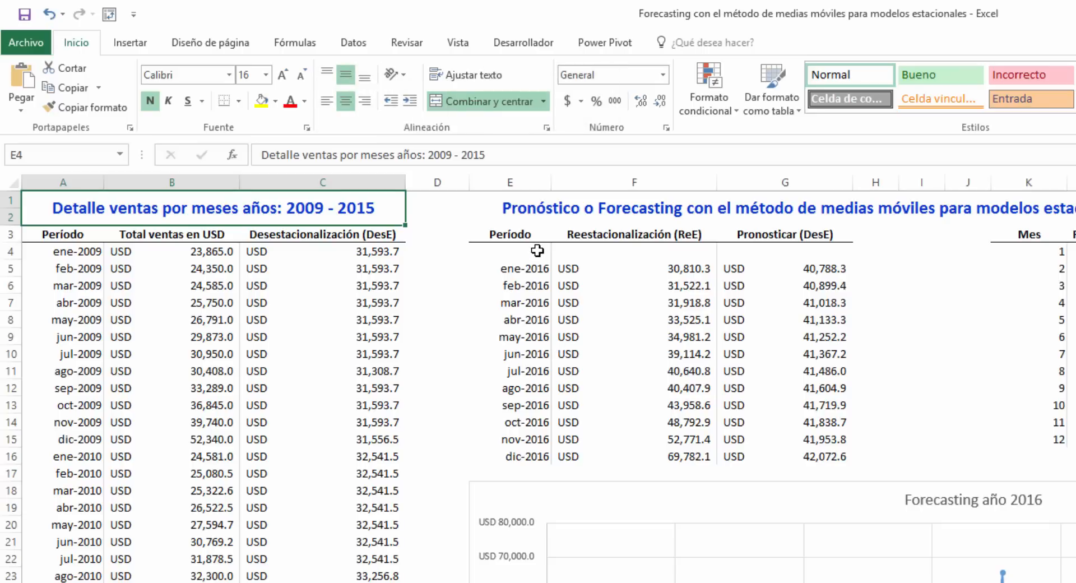
pyautogui.moveTo(538, 249); pyautogui.dragTo(756, 252)
pyautogui.rightClick(756, 253)
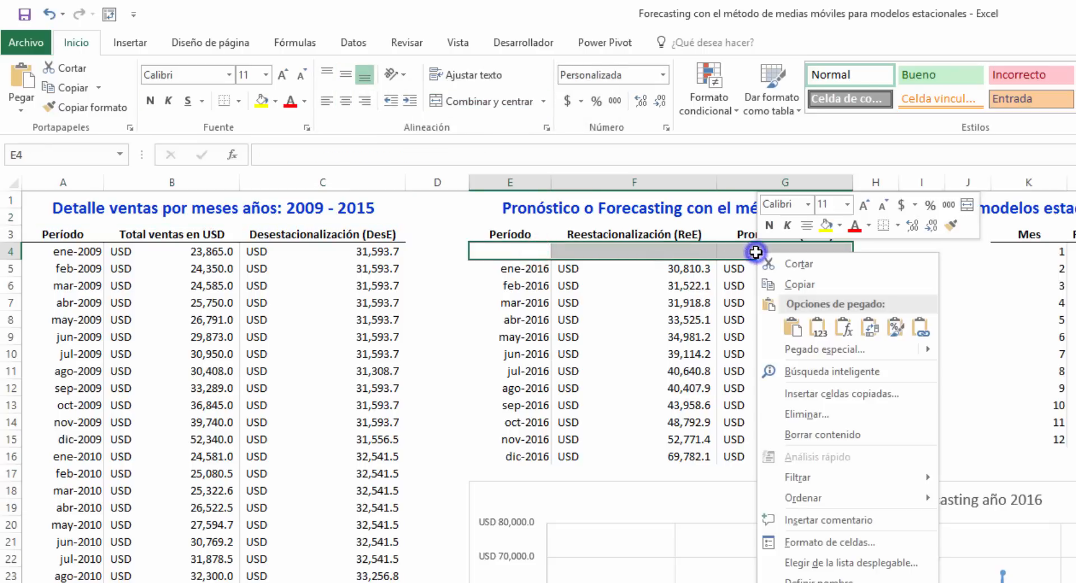
pyautogui.click(818, 329)
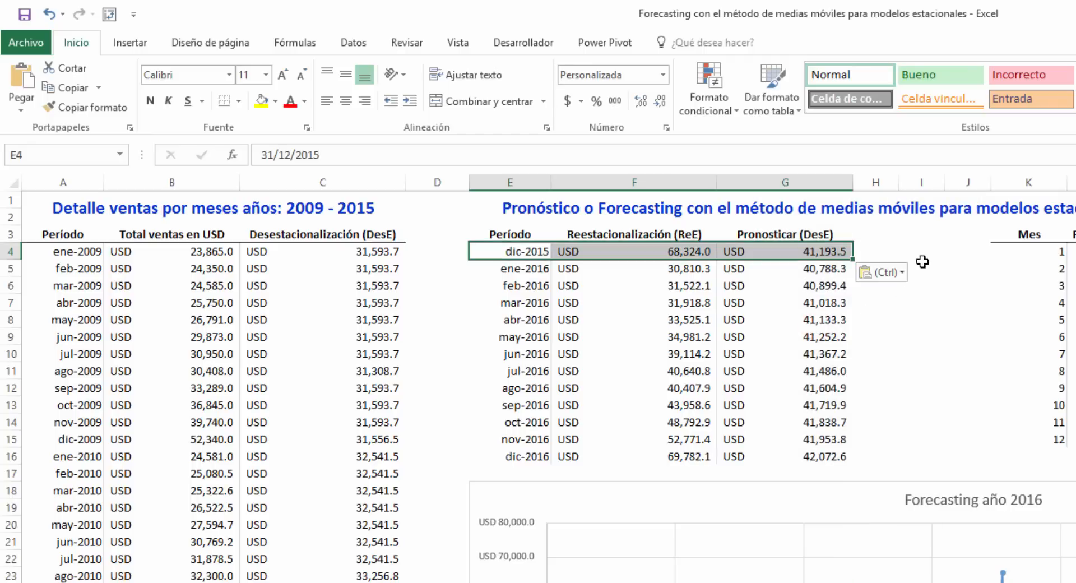
pyautogui.click(924, 236)
pyautogui.press('Escape')
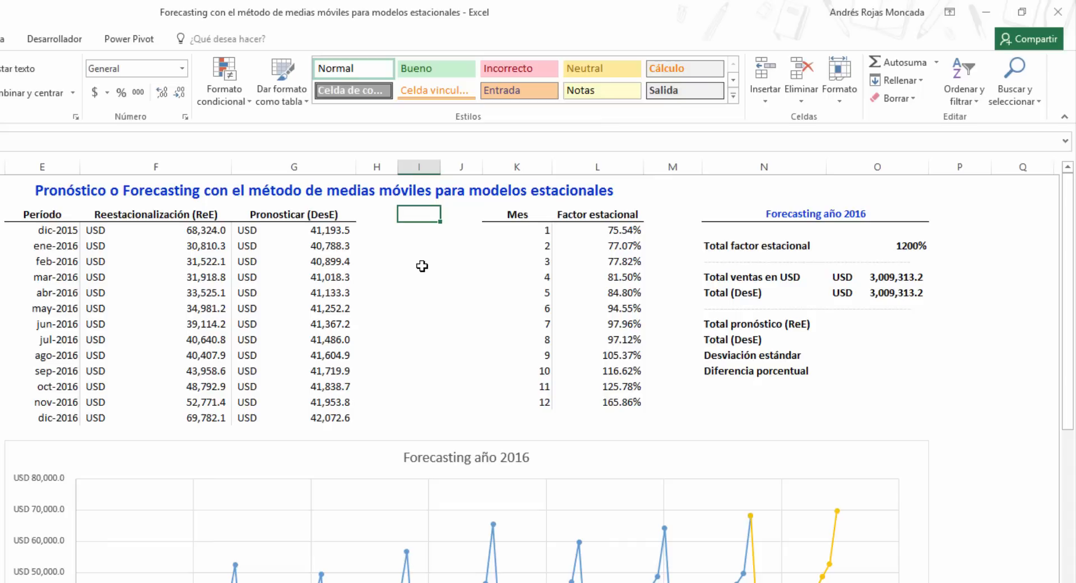
# Calculate Total pronóstico (ReE) in O10 with =SUMA(F5:F16).
pyautogui.click(842, 325)
pyautogui.write('=SUMA(')
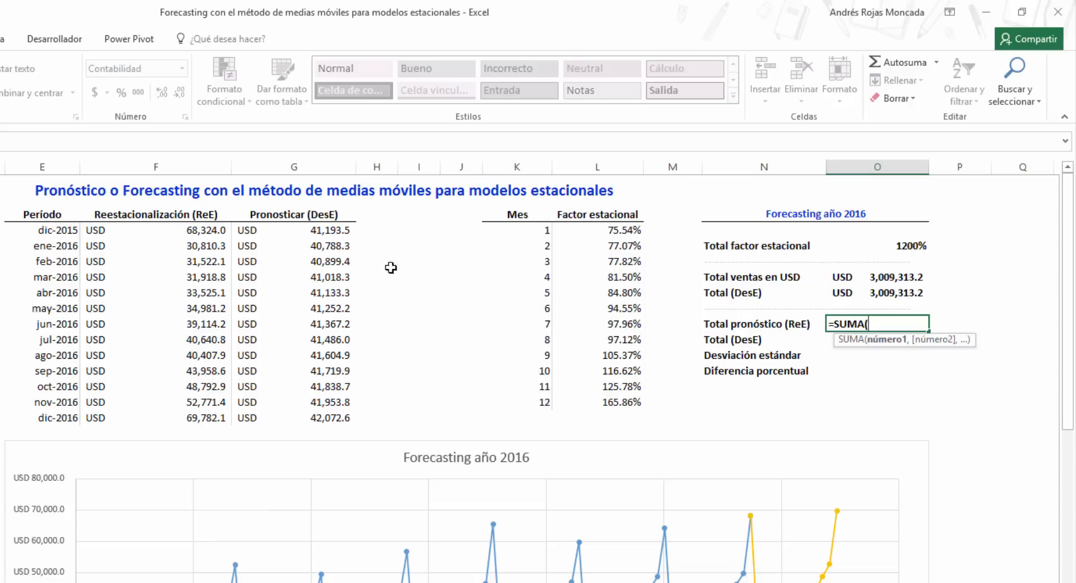
pyautogui.moveTo(211, 246); pyautogui.dragTo(218, 418)
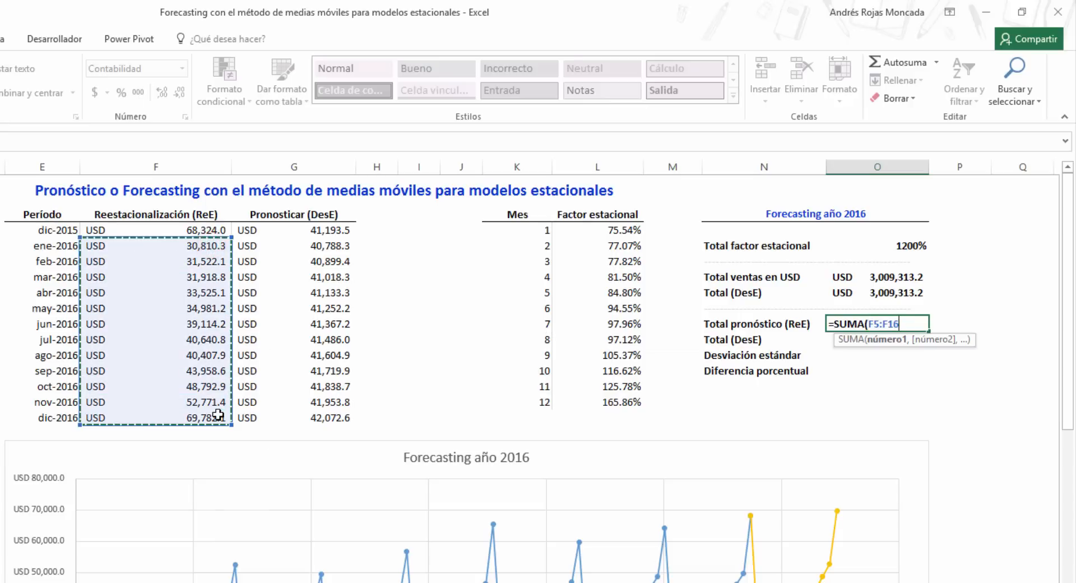
pyautogui.write(')')
pyautogui.press('Return')
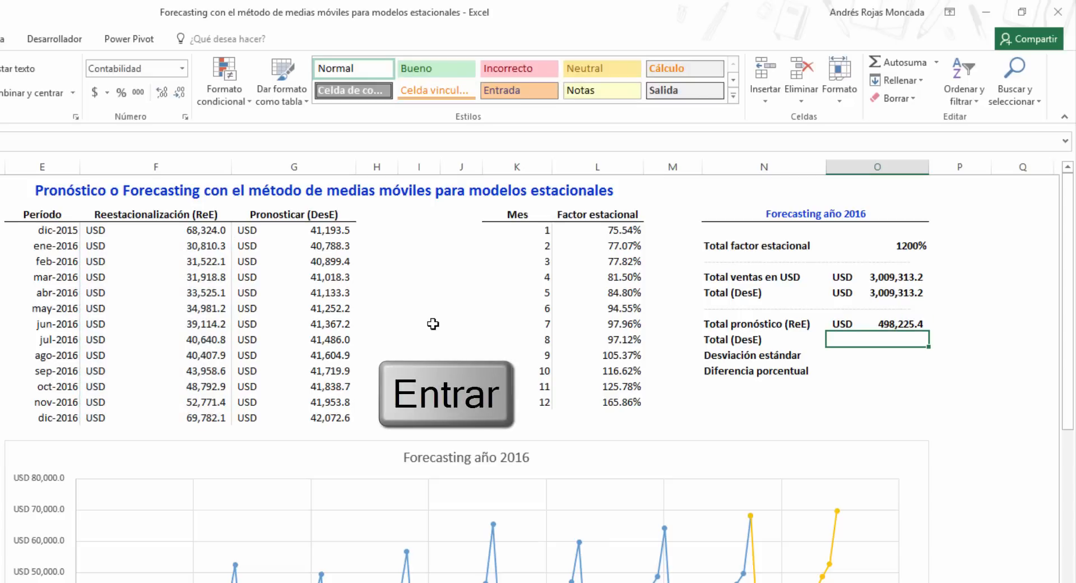
# Calculate the forecast's Total (DesE) in O11 with =SUMA(G5:G16).
pyautogui.write('=suma')
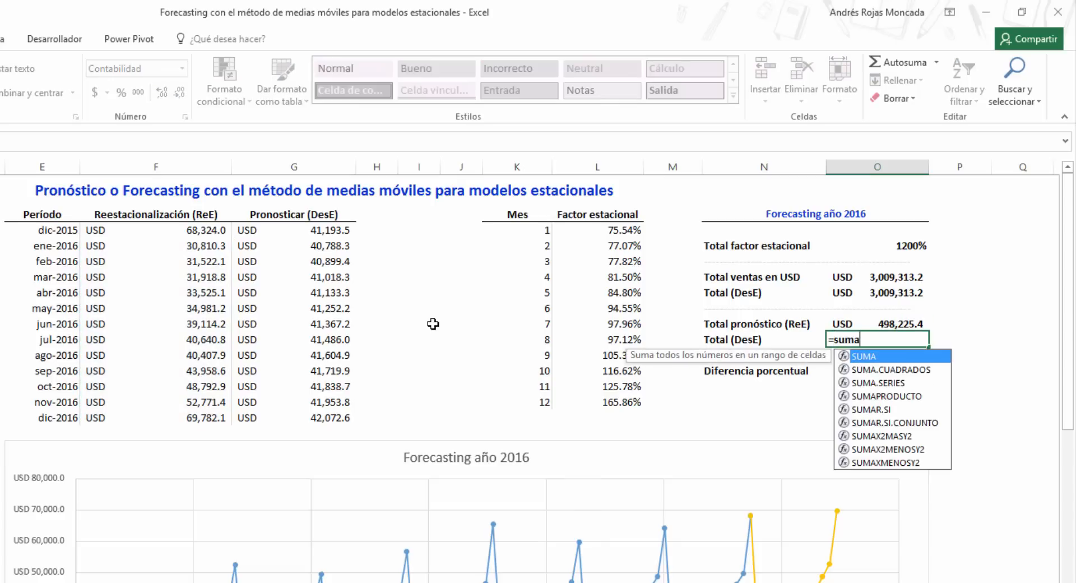
pyautogui.press('Tab')
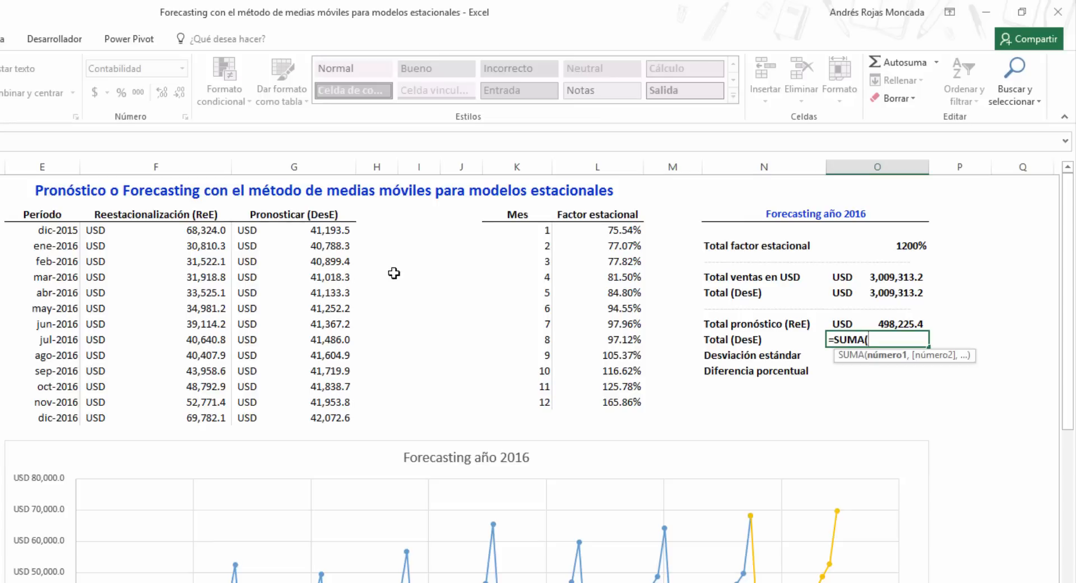
pyautogui.moveTo(339, 246); pyautogui.dragTo(334, 416)
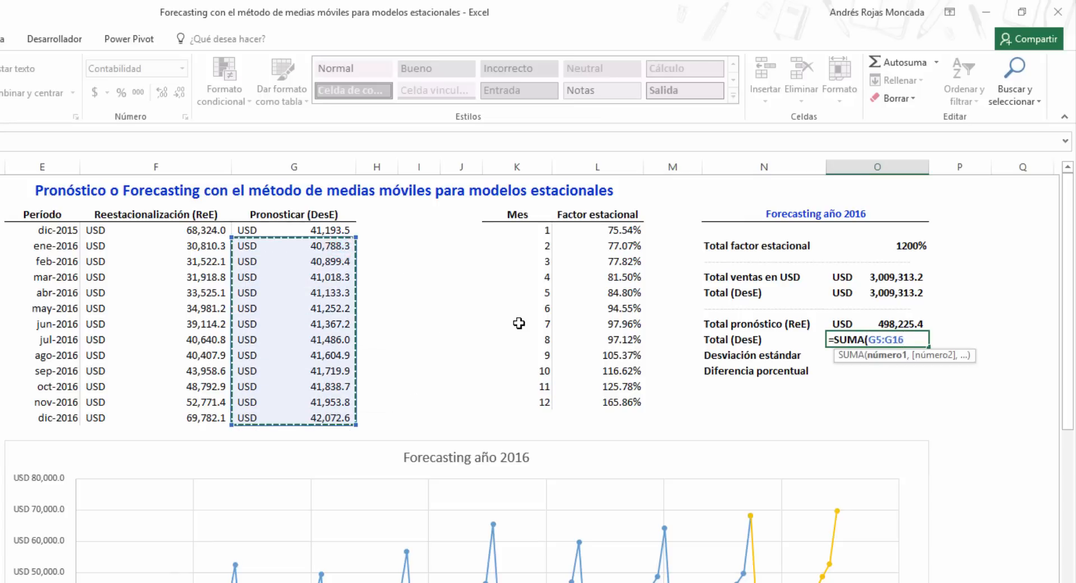
pyautogui.write(')')
pyautogui.press('Return')
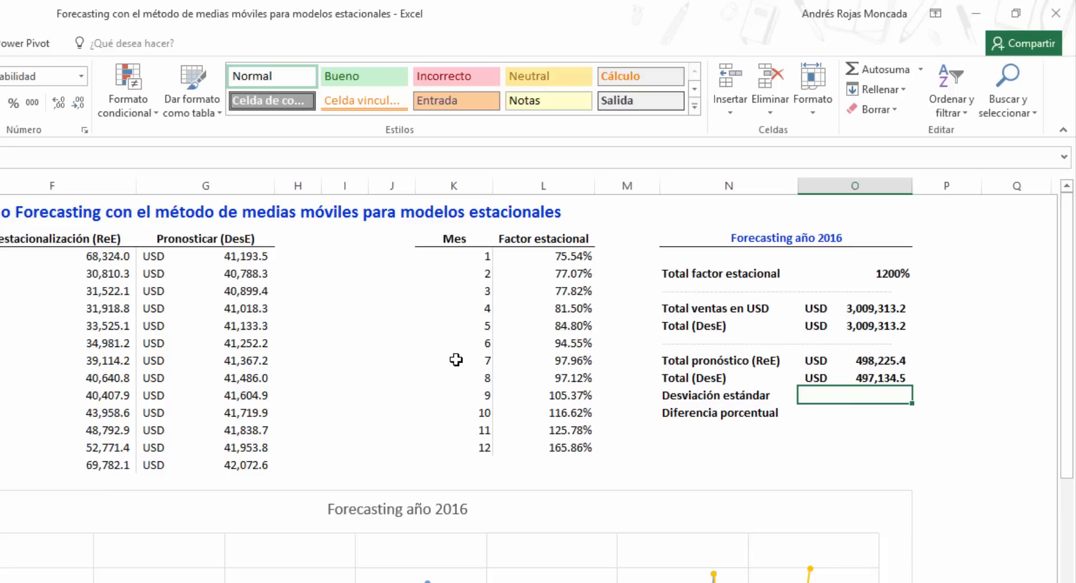
# Calculate Desviación estándar in O12 between the two forecast totals with =DESVESTA(O10:O11).
pyautogui.write('=desv')
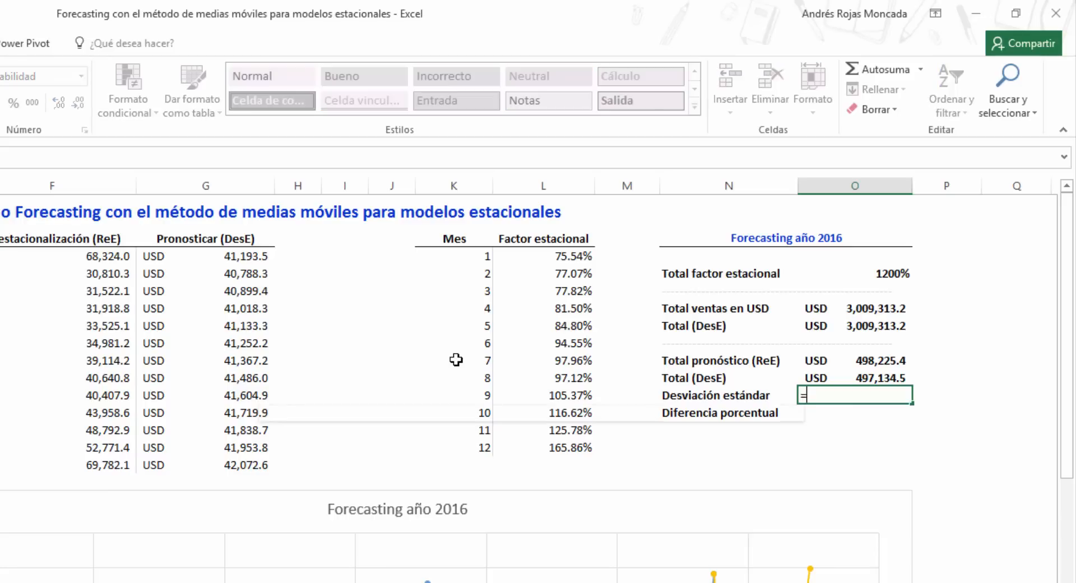
pyautogui.press('Down')
pyautogui.press('Down')
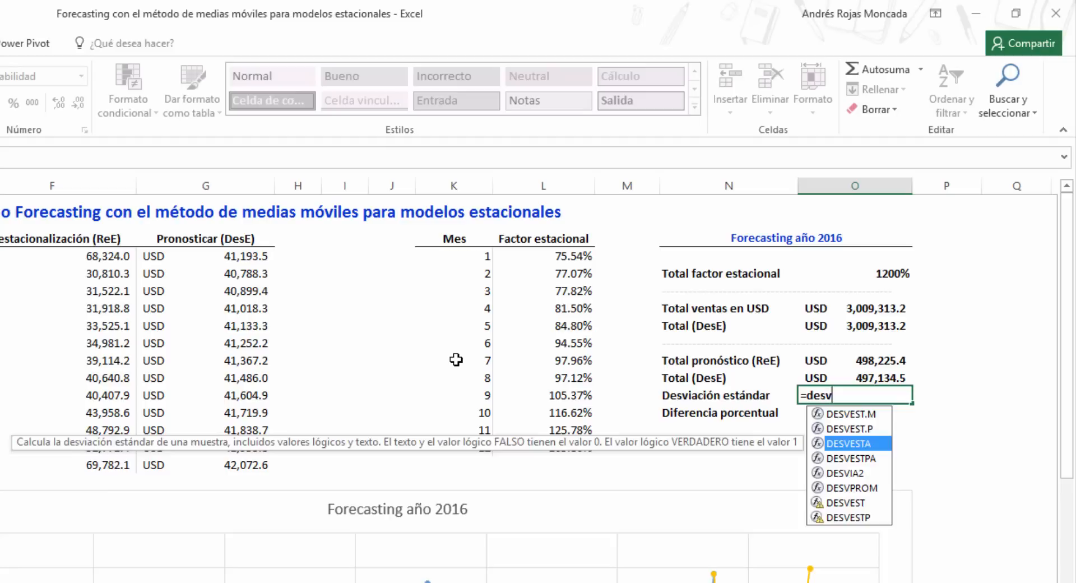
pyautogui.press('Tab')
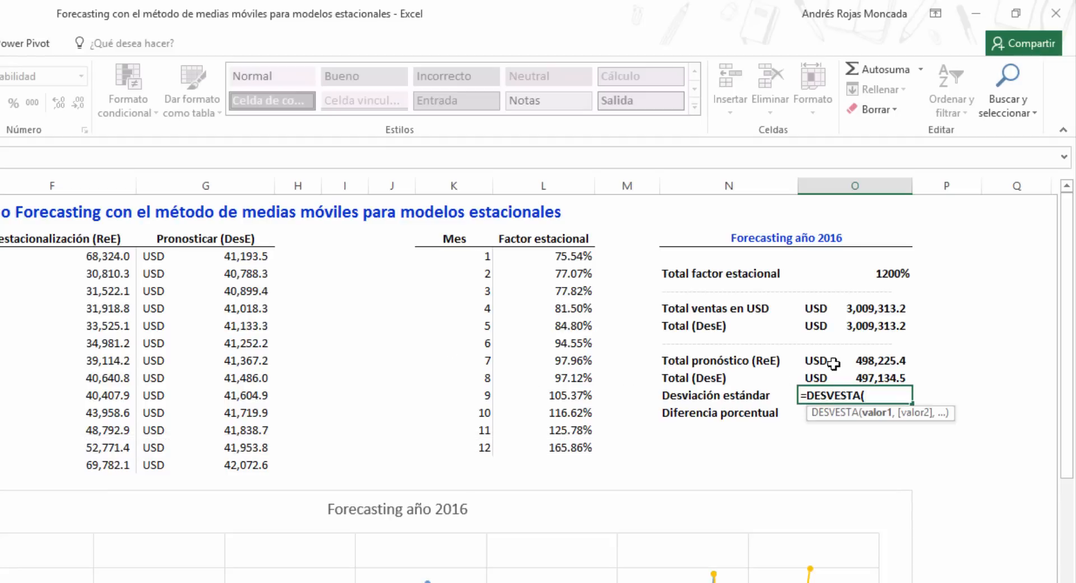
pyautogui.moveTo(846, 360); pyautogui.dragTo(852, 377)
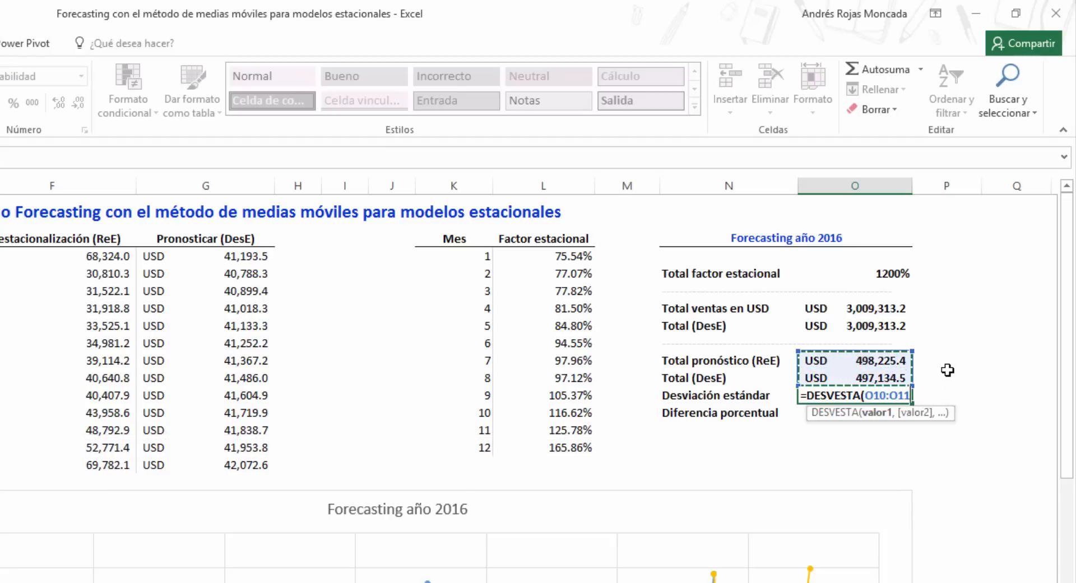
pyautogui.write(')')
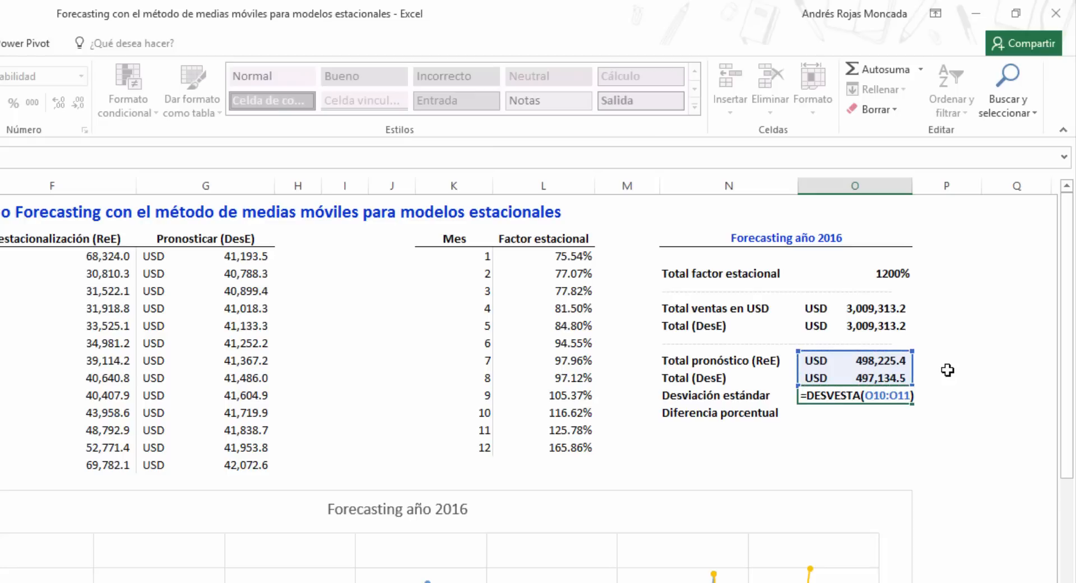
pyautogui.press('Return')
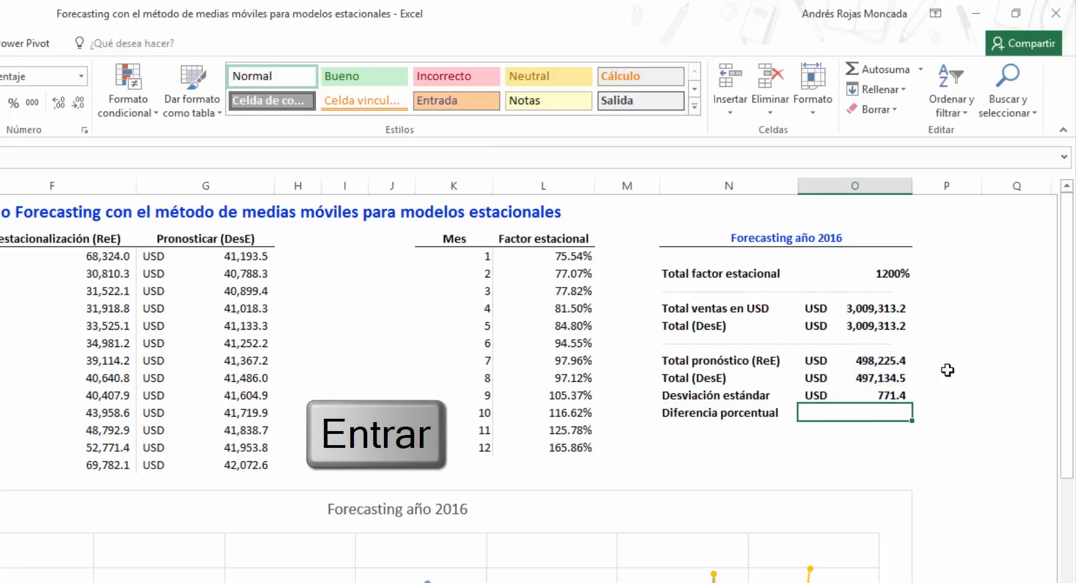
# Calculate Diferencia porcentual in O13 by dividing the standard deviation by the average of both forecast totals with =O12/PROMEDIO(O10:O11).
pyautogui.write('=')
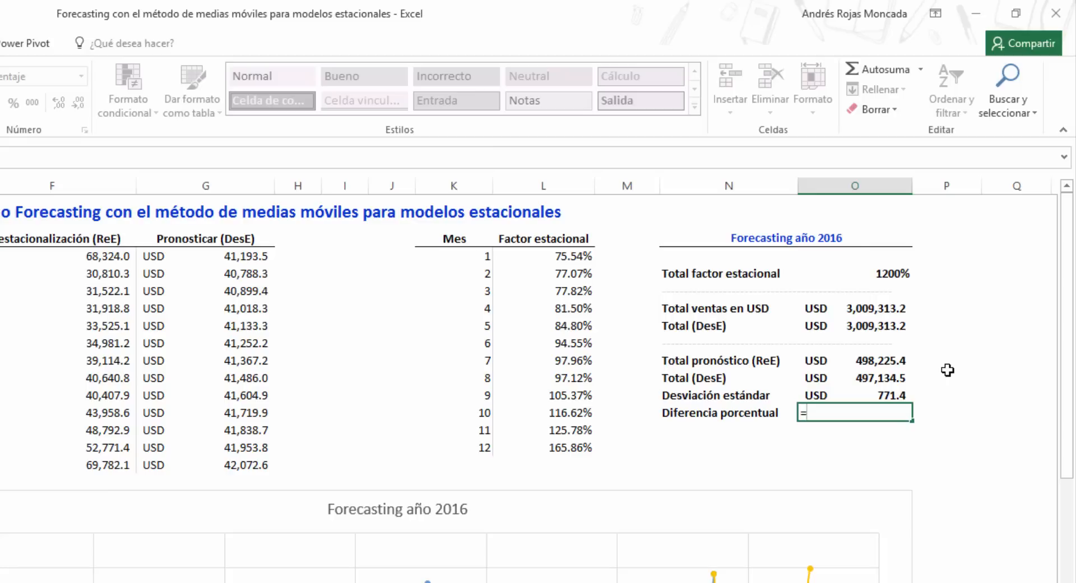
pyautogui.click(893, 395)
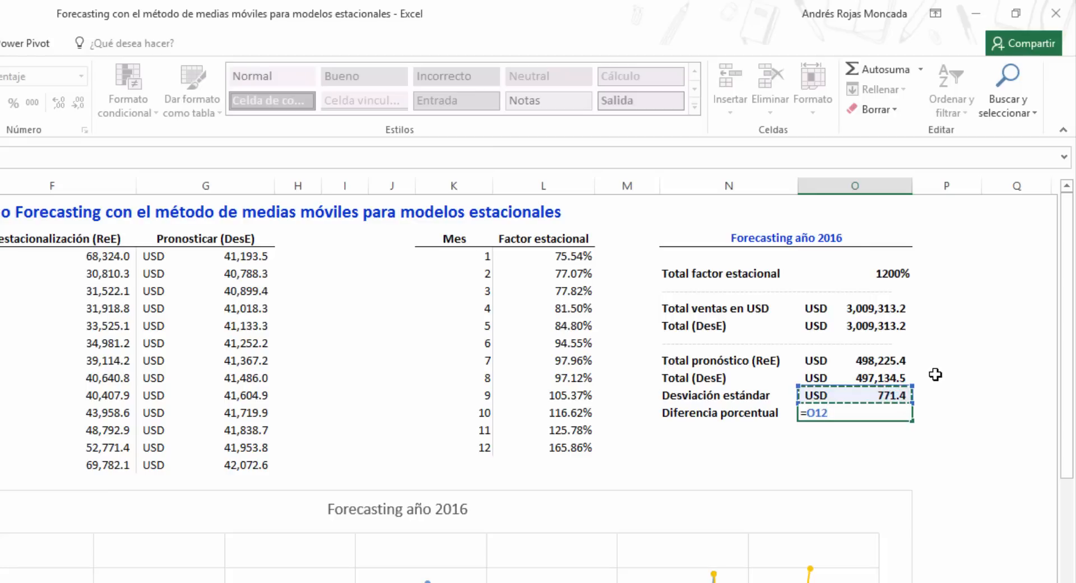
pyautogui.write('/pr')
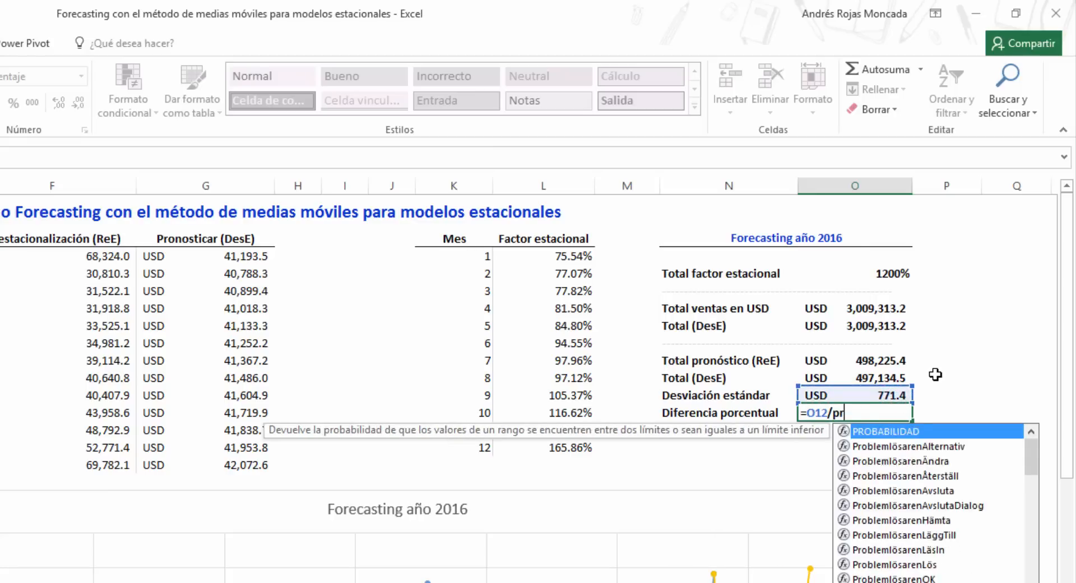
pyautogui.write('omedio')
pyautogui.press('Tab')
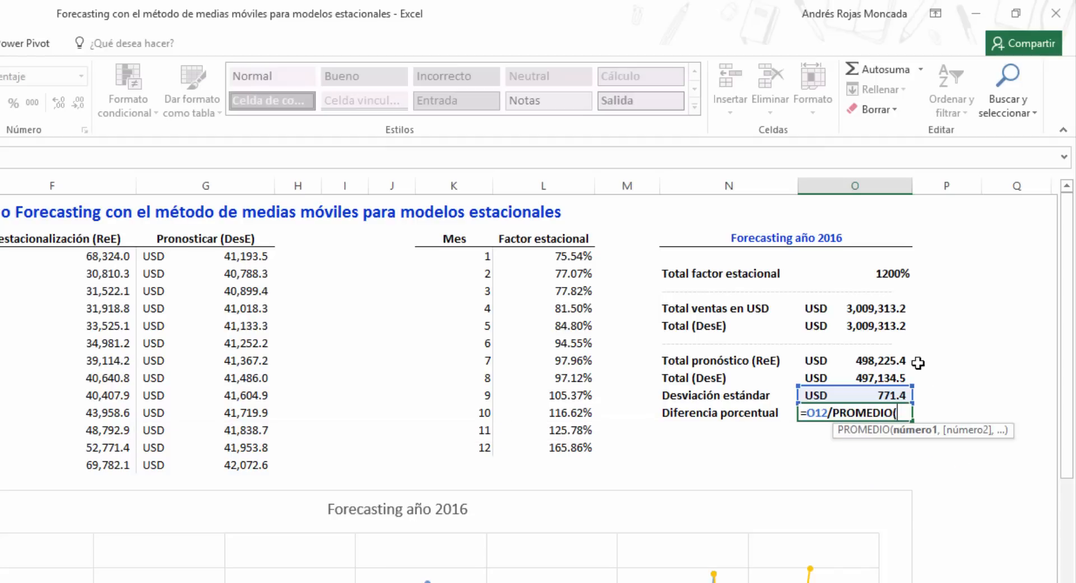
pyautogui.moveTo(896, 361); pyautogui.dragTo(891, 378)
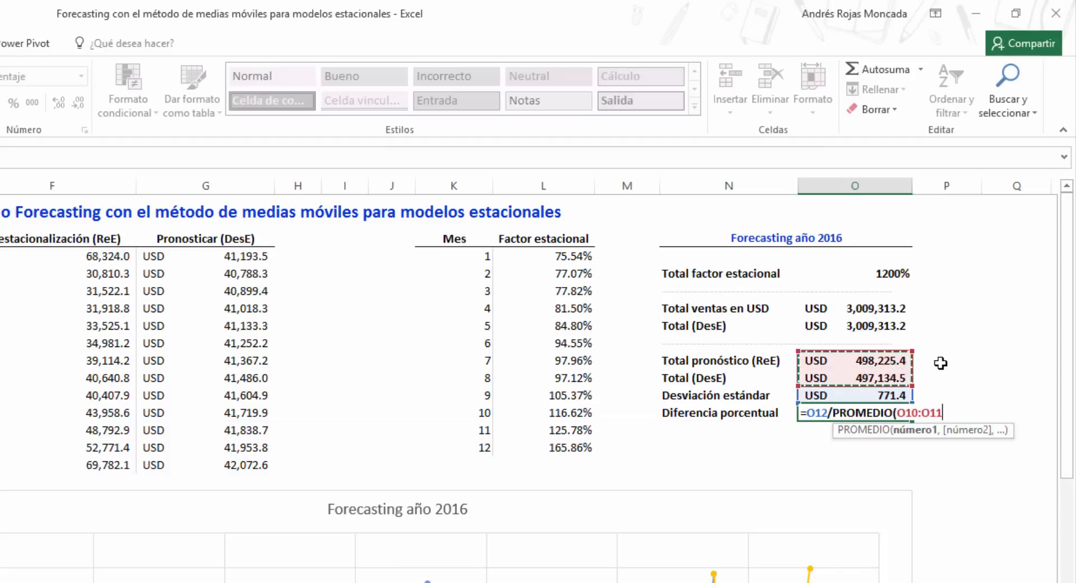
pyautogui.write(')')
pyautogui.hotkey('ctrl', 'Return')
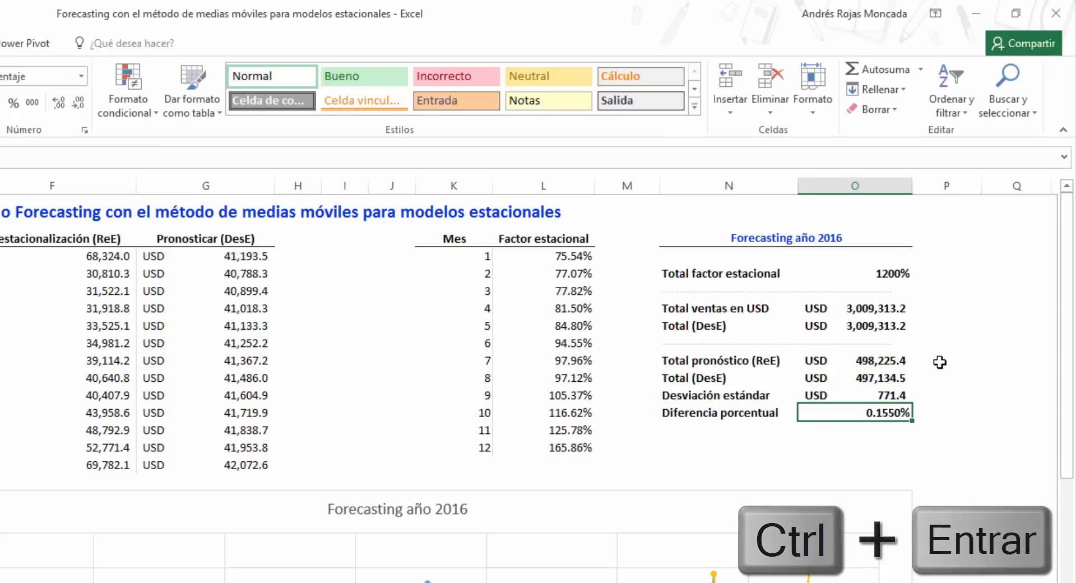
pyautogui.click(345, 239)
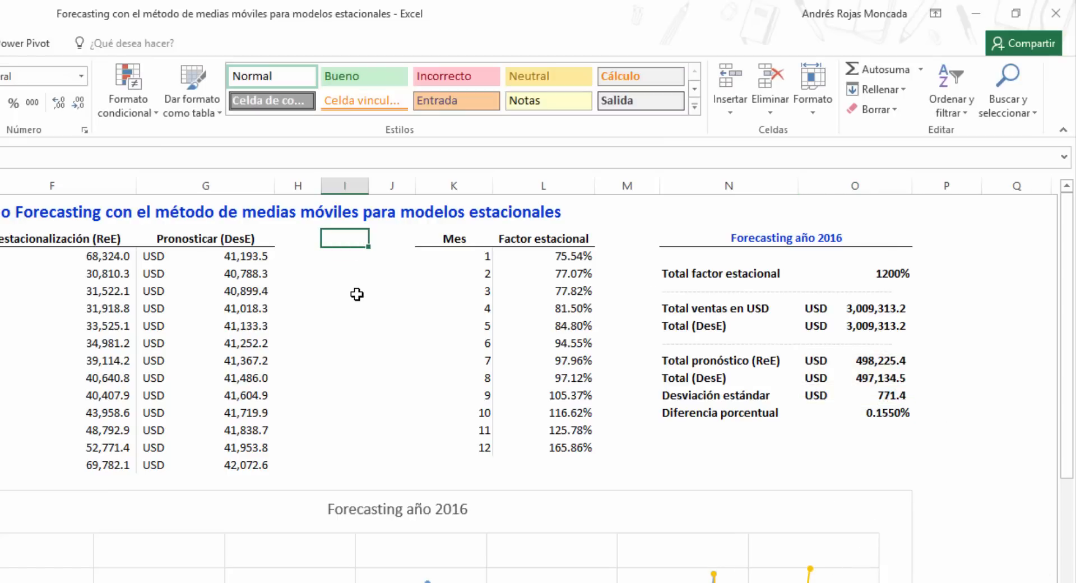